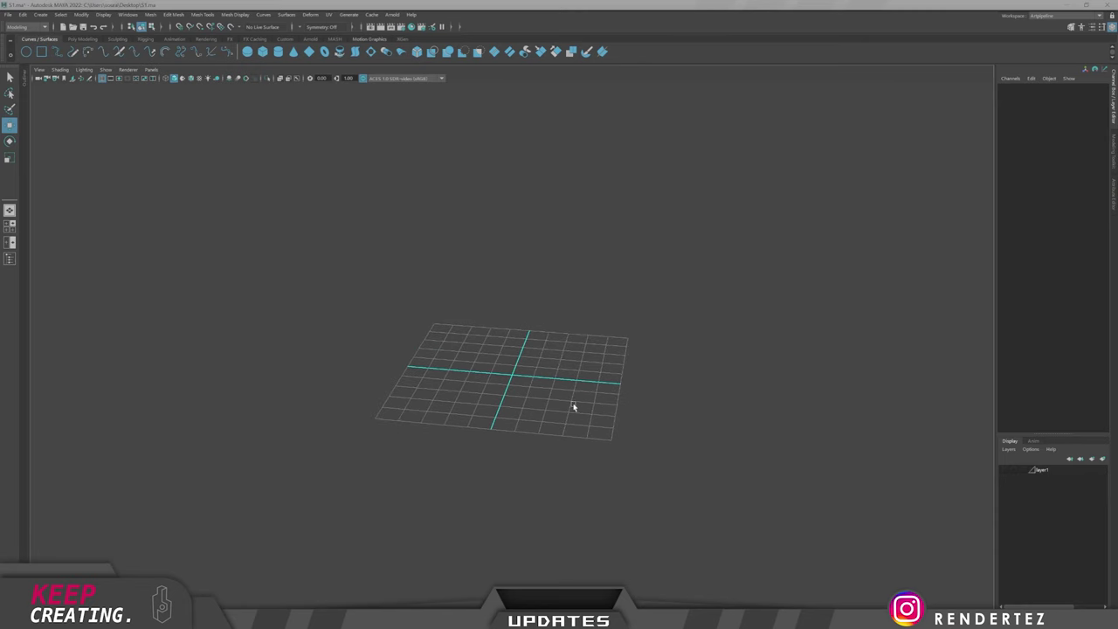
Draw an open looping curve in the front view that rounds the origin and crosses itself about halfway up.
key("space")
key("space")
middle_click_drag(531, 326, 522, 422, "alt")
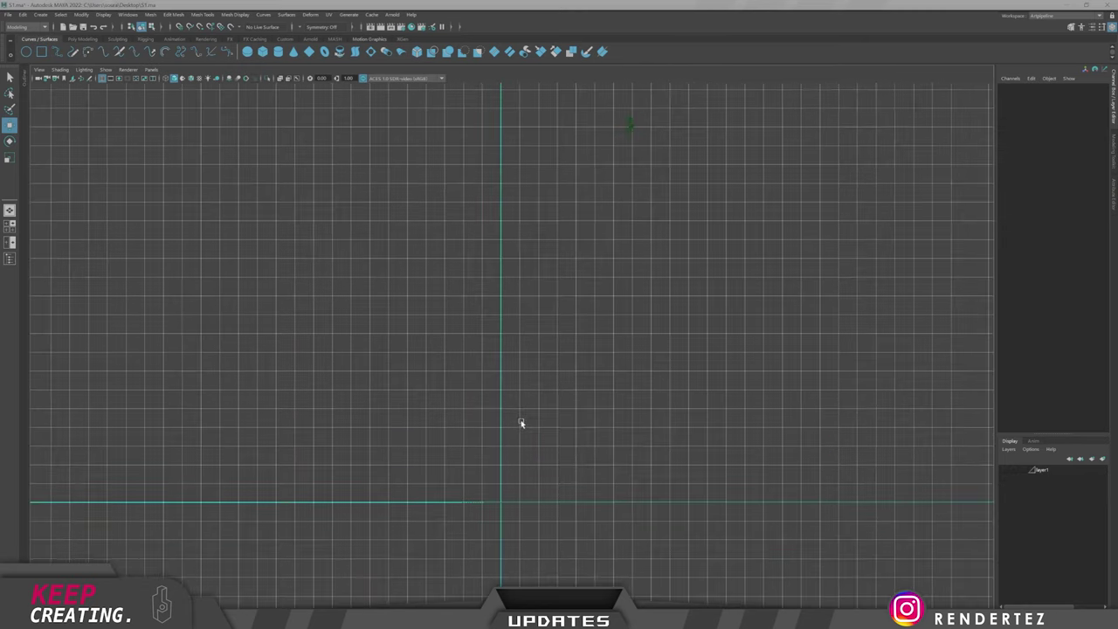
left_click(471, 115)
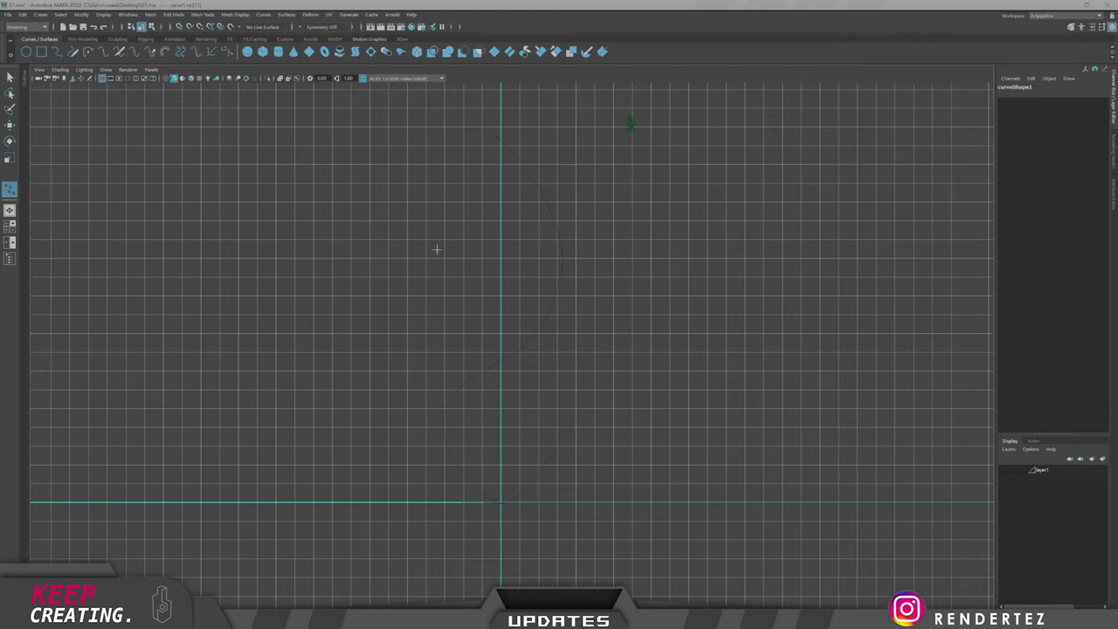
key("Return")
key("w")
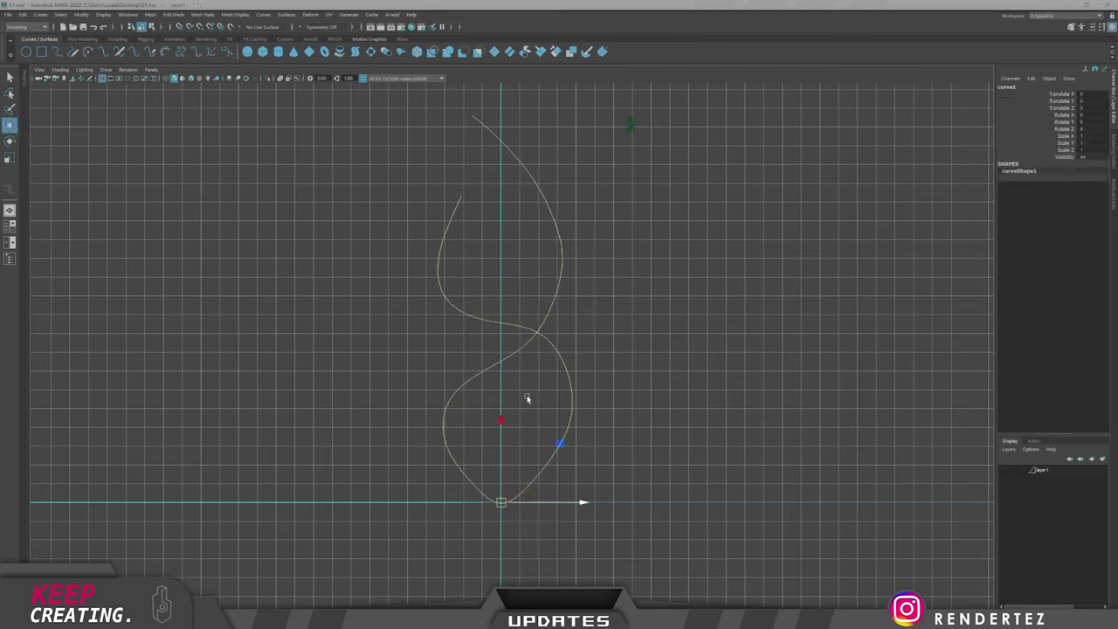
Select the control vertices along the curve's taller strand and shift them in depth away from the drawing plane.
right_click_drag(444, 380, 410, 381)
left_click_drag(463, 105, 592, 318)
left_click_drag(411, 394, 458, 452)
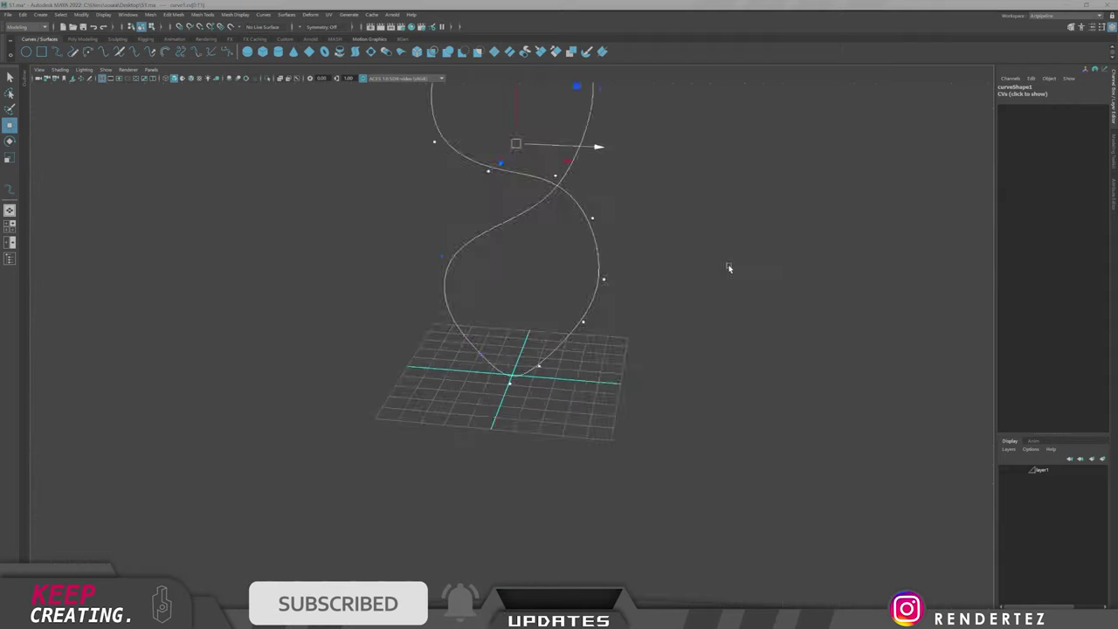
left_click_drag(729, 268, 480, 373, "alt")
left_click_drag(434, 442, 429, 444)
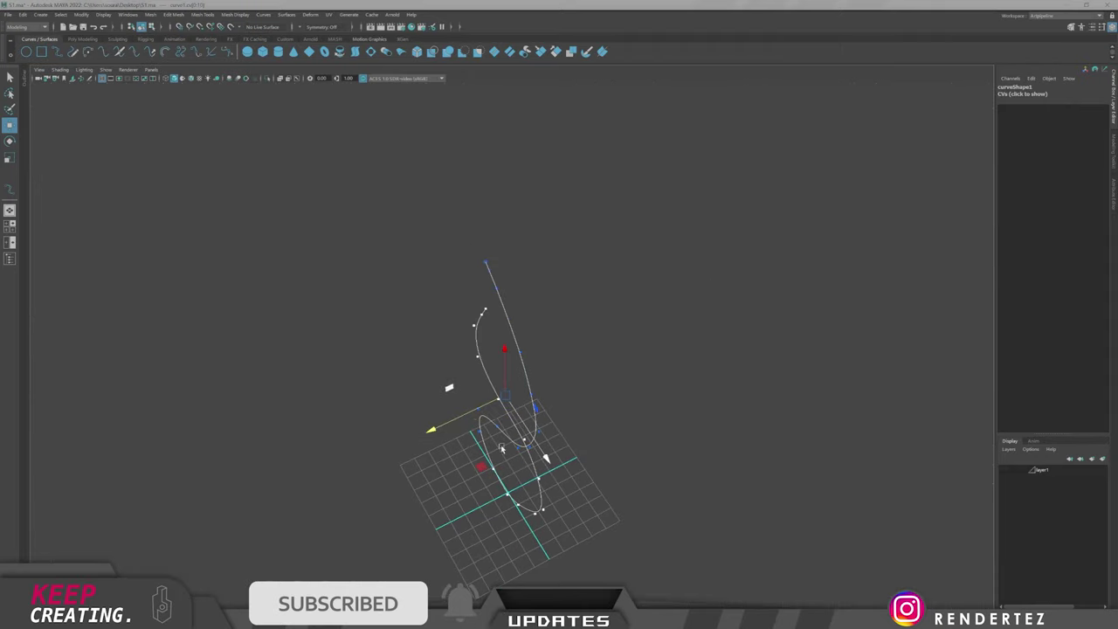
Bend the taller strand in depth by moving progressively smaller groups of its control vertices up to its end.
middle_click_drag(502, 448, 457, 451)
left_click_drag(427, 418, 420, 428)
left_click(467, 414, "ctrl")
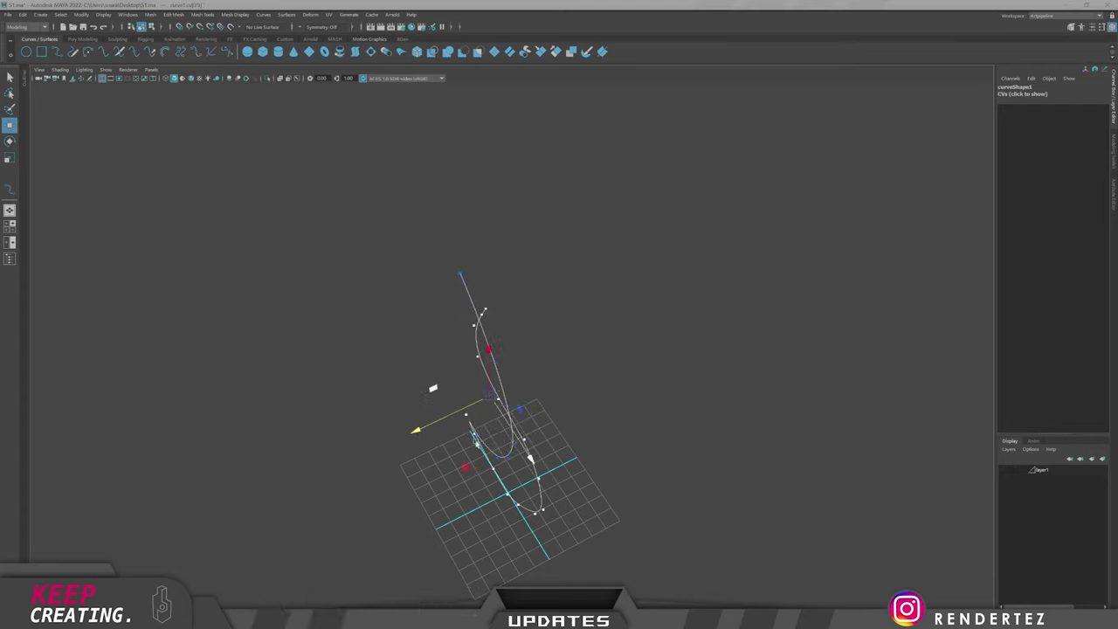
middle_click_drag(418, 432, 408, 431)
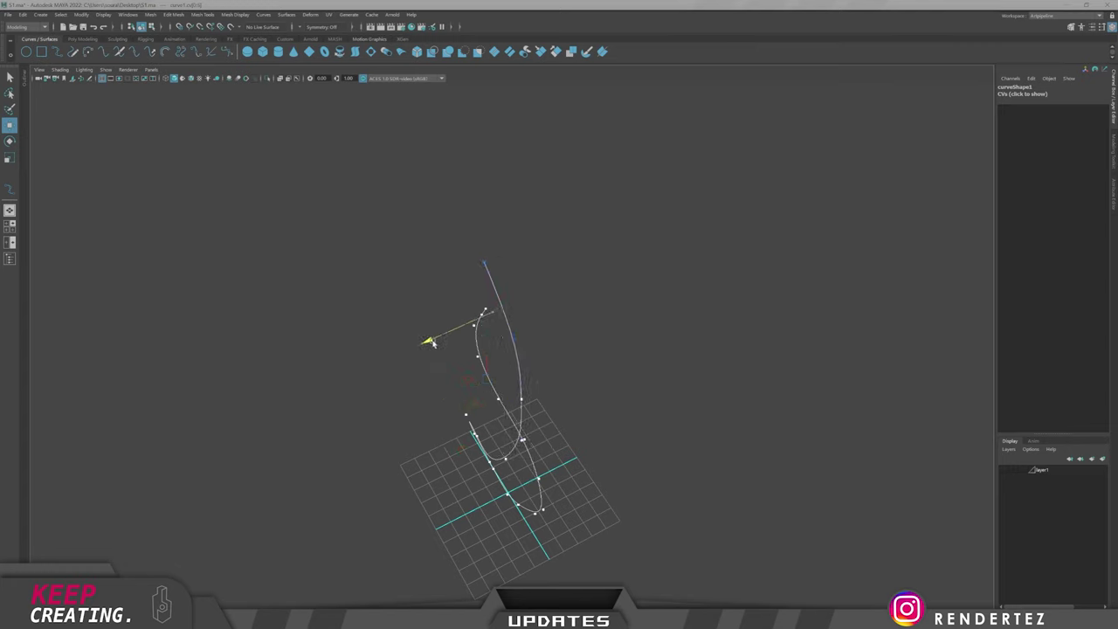
left_click_drag(513, 352, 511, 349, "ctrl")
left_click_drag(418, 308, 422, 306)
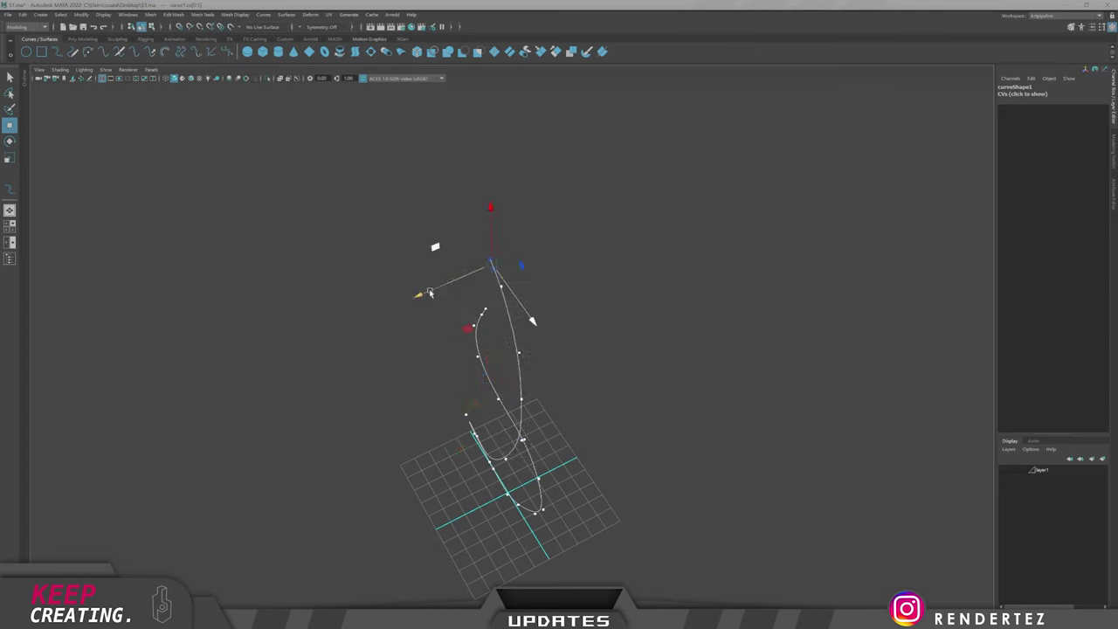
left_click_drag(543, 369, 500, 379, "alt")
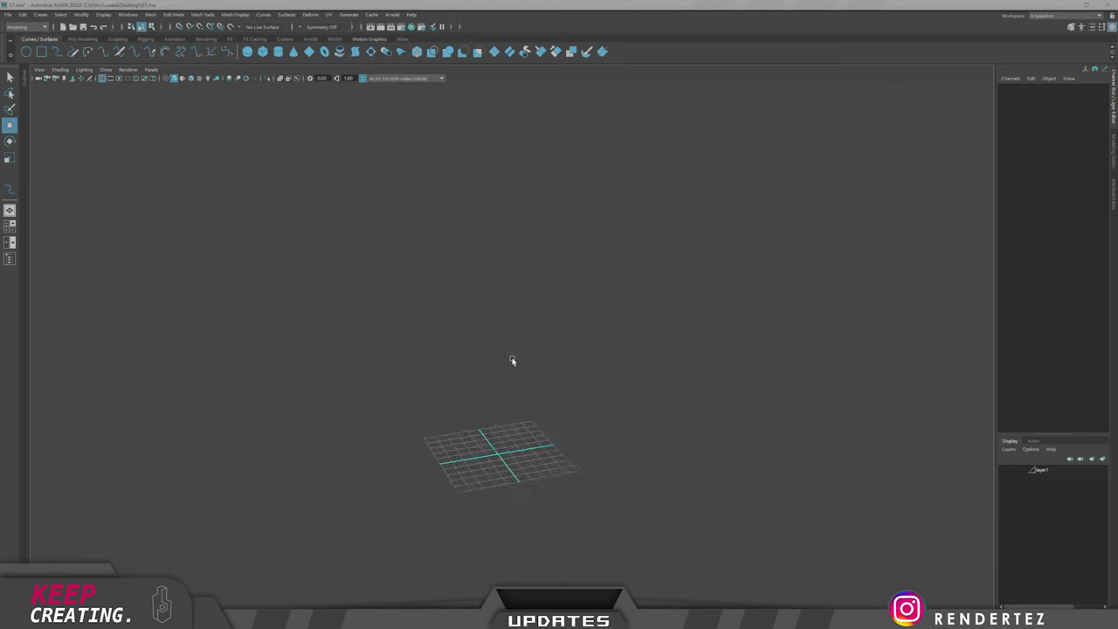
left_click(479, 370)
Select the control vertices of the curve's shorter strand in the front view and offset them in depth.
key("space")
left_click_drag(580, 408, 399, 448)
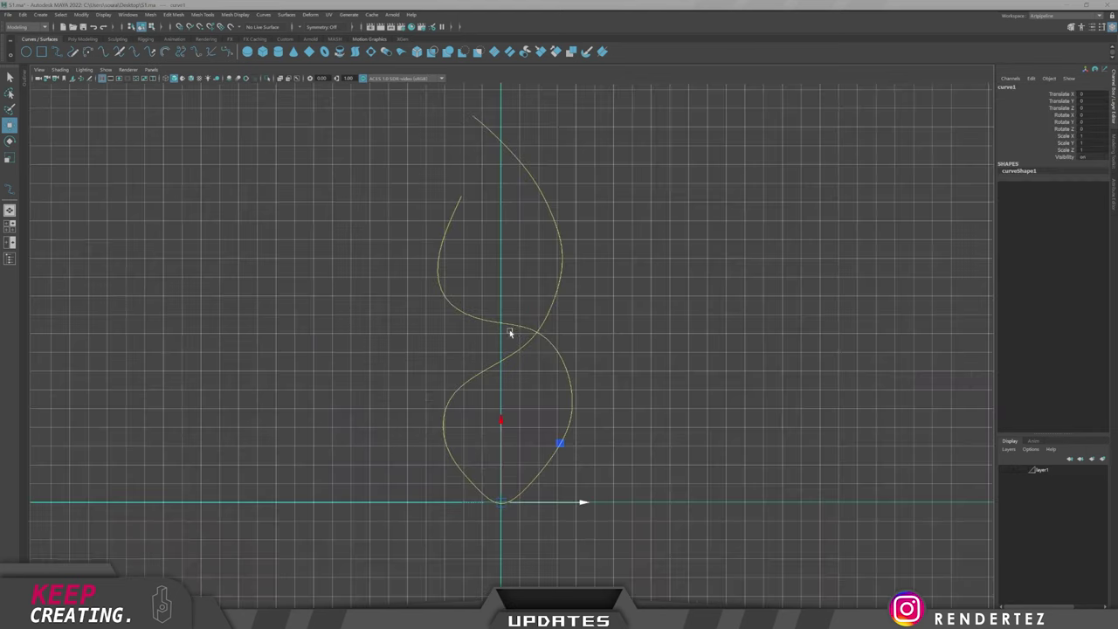
right_click_drag(518, 326, 446, 306)
left_click_drag(421, 177, 502, 337)
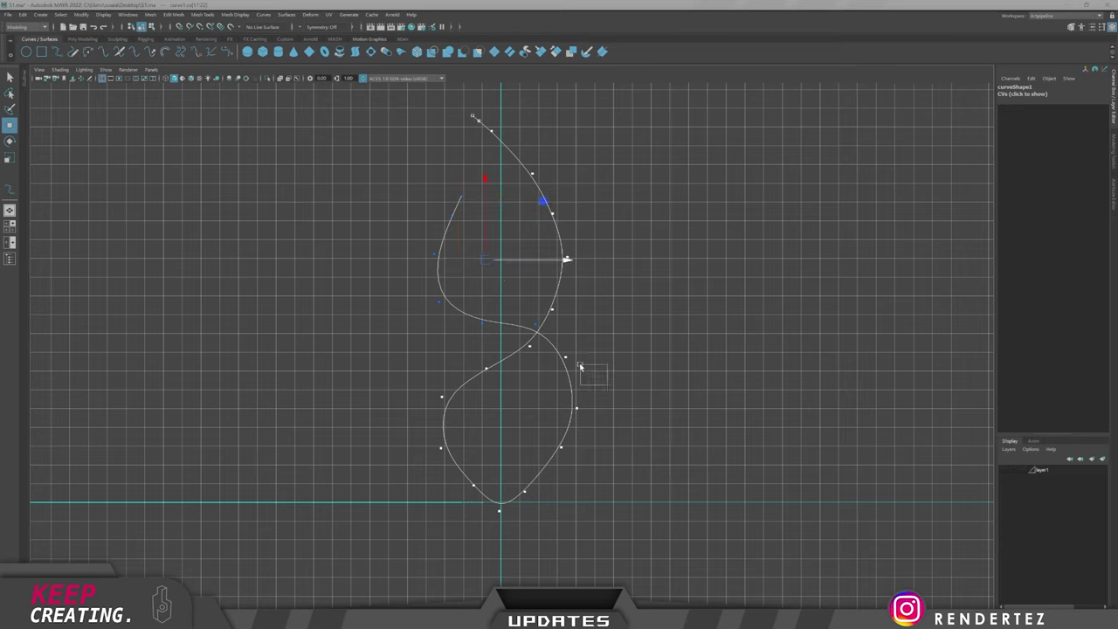
key("space")
key("space")
scroll(599, 273, "up", 4)
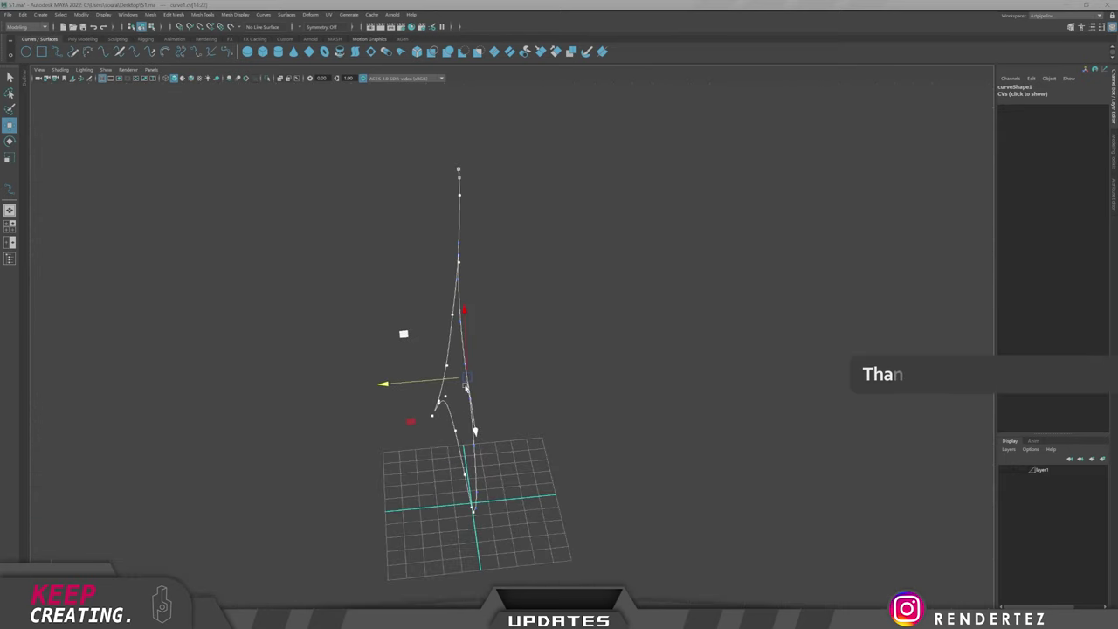
left_click_drag(454, 371, 382, 359, "alt")
left_click_drag(457, 493, 531, 427, "alt")
middle_click_drag(535, 428, 545, 428)
Shape the shorter strand in depth by moving ever fewer control vertices toward its end, so the strands intertwine.
left_click_drag(526, 433, 470, 398, "ctrl")
middle_click_drag(577, 399, 585, 399)
left_click_drag(473, 355, 472, 354, "ctrl")
middle_click_drag(539, 367, 526, 367)
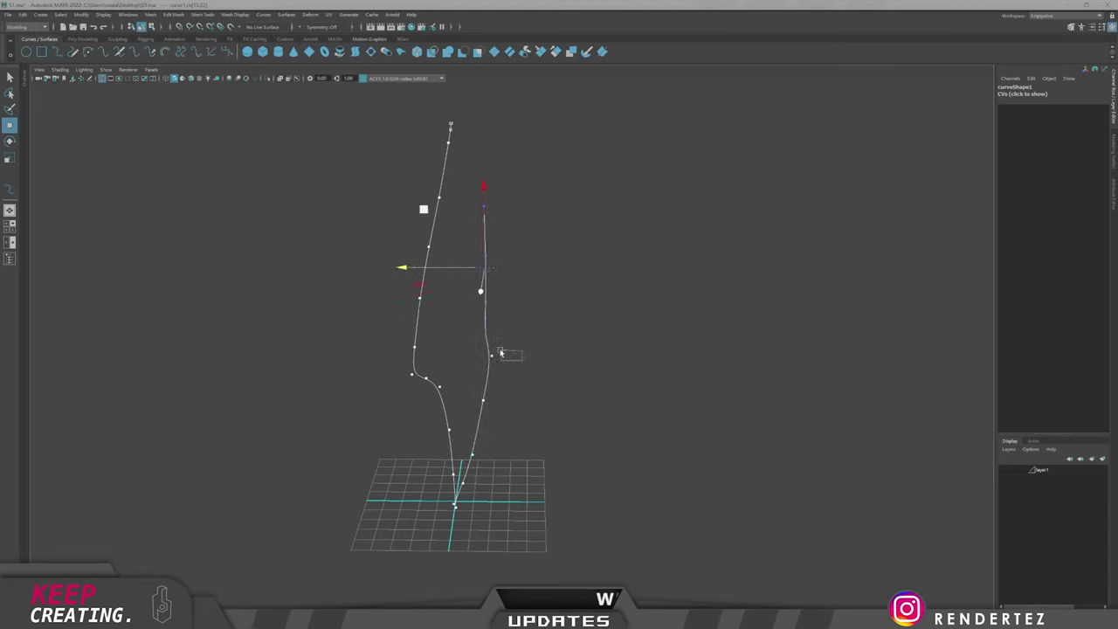
left_click_drag(501, 352, 477, 328, "ctrl")
middle_click_drag(553, 337, 536, 337)
left_click_drag(507, 318, 421, 298, "ctrl")
middle_click_drag(558, 309, 541, 309)
left_click_drag(507, 284, 426, 240, "ctrl")
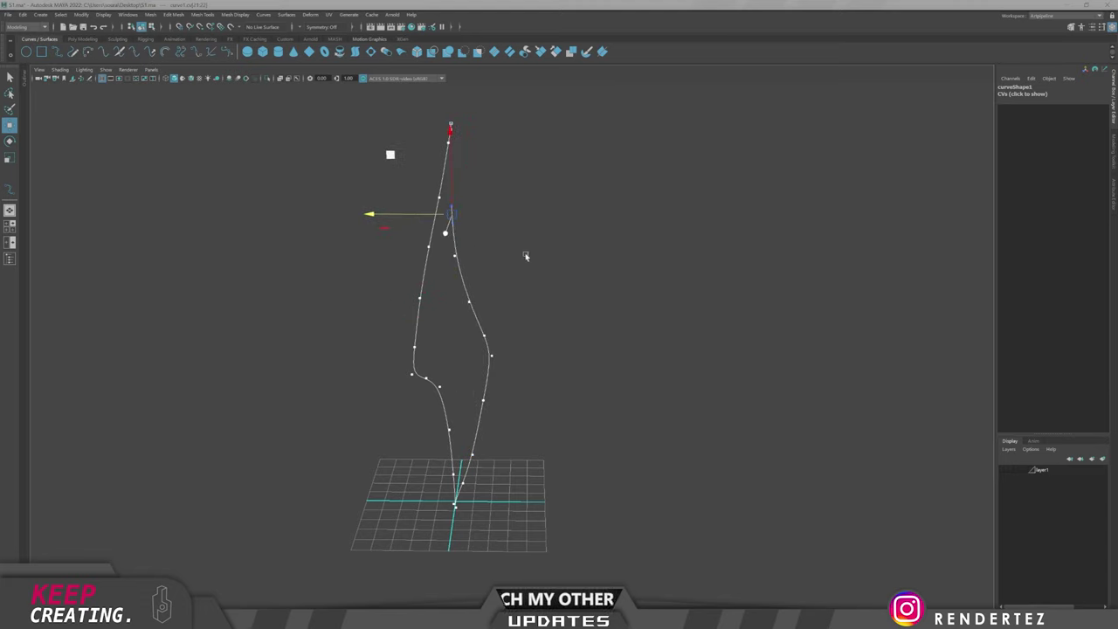
left_click_drag(526, 256, 617, 365)
left_click(531, 240)
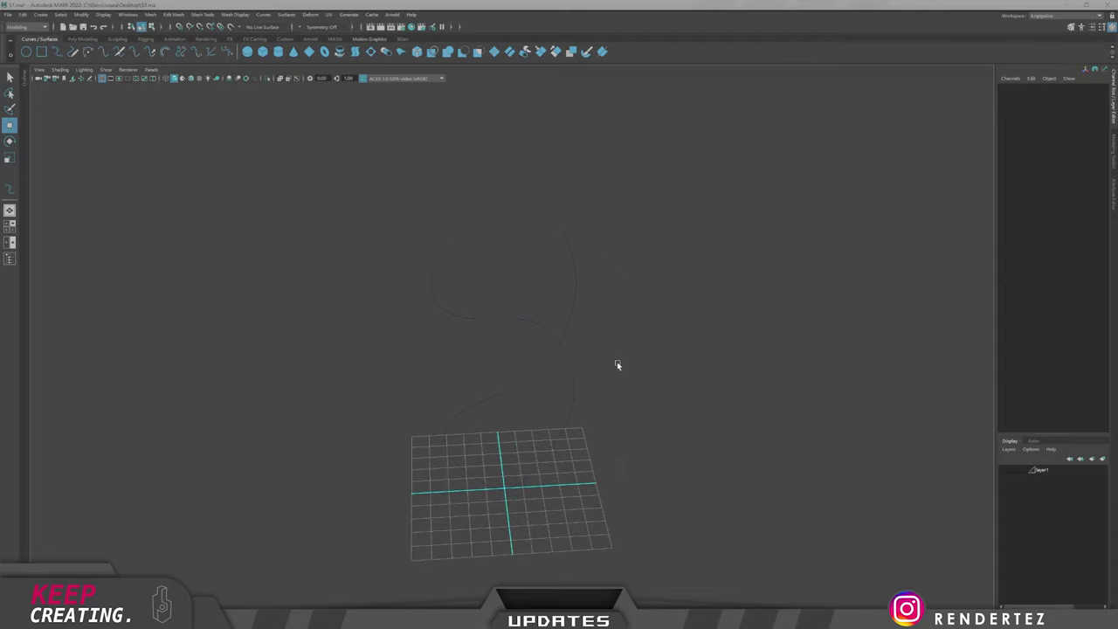
Create a NURBS circle and move it onto the curve's upper end in the front view, about X -3.03, Y 41.19.
left_click(27, 52)
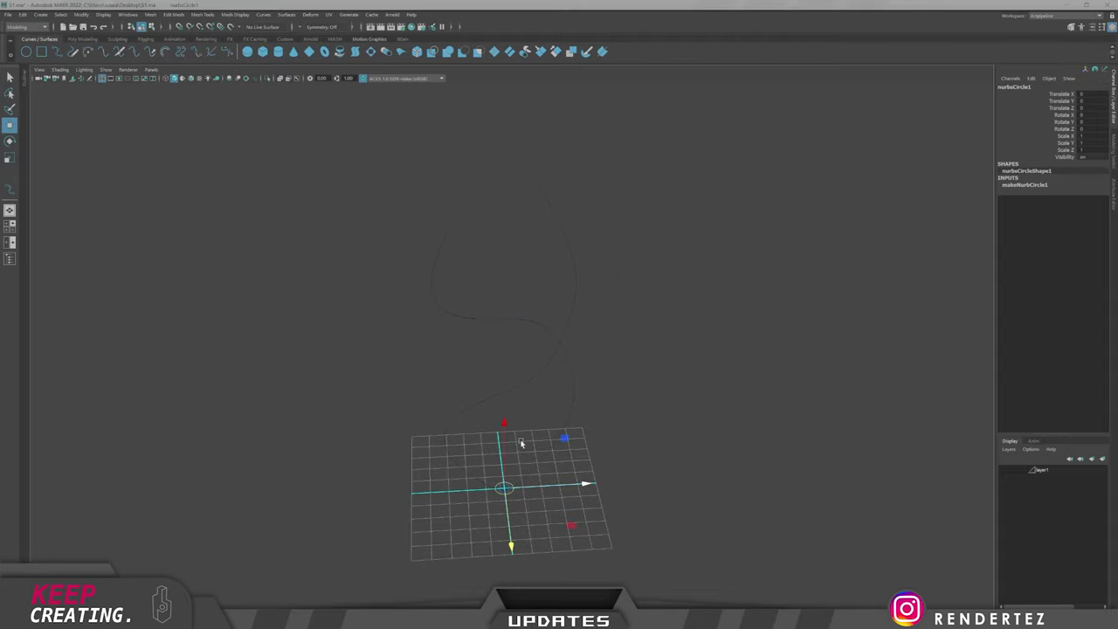
key("space")
key("space")
middle_click_drag(440, 392, 443, 566, "alt")
right_click_drag(442, 566, 804, 463, "alt")
left_click_drag(487, 512, 484, 506)
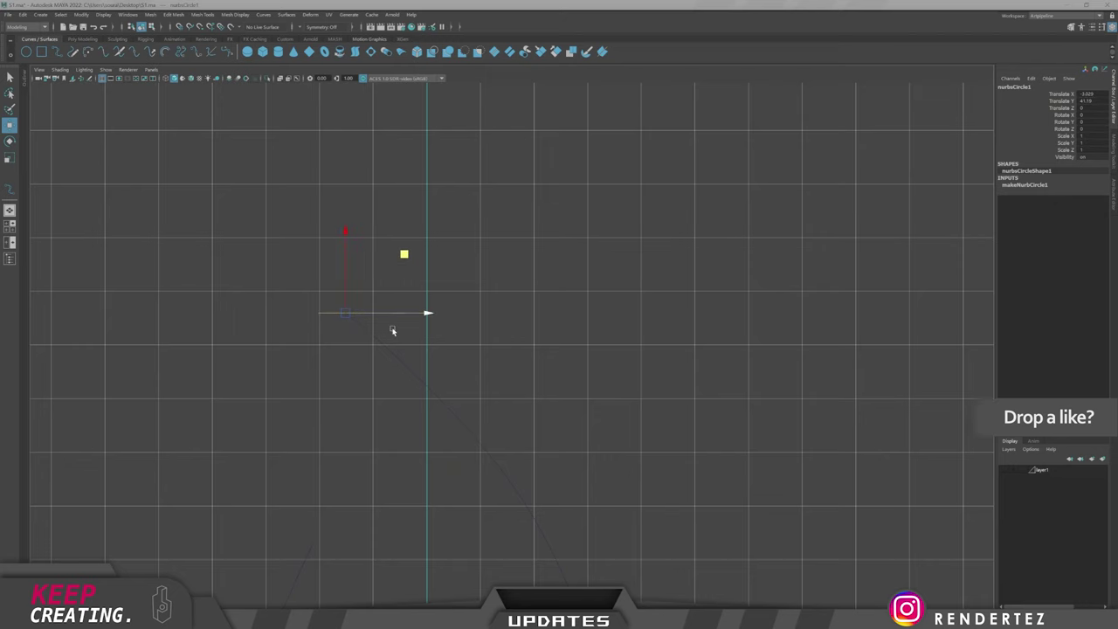
Rotate the circle about 50.75 degrees around Z so it faces along the curve's end.
scroll(392, 331, "up", 3)
middle_click_drag(432, 364, 479, 374, "alt")
key("e")
left_click_drag(428, 330, 440, 253)
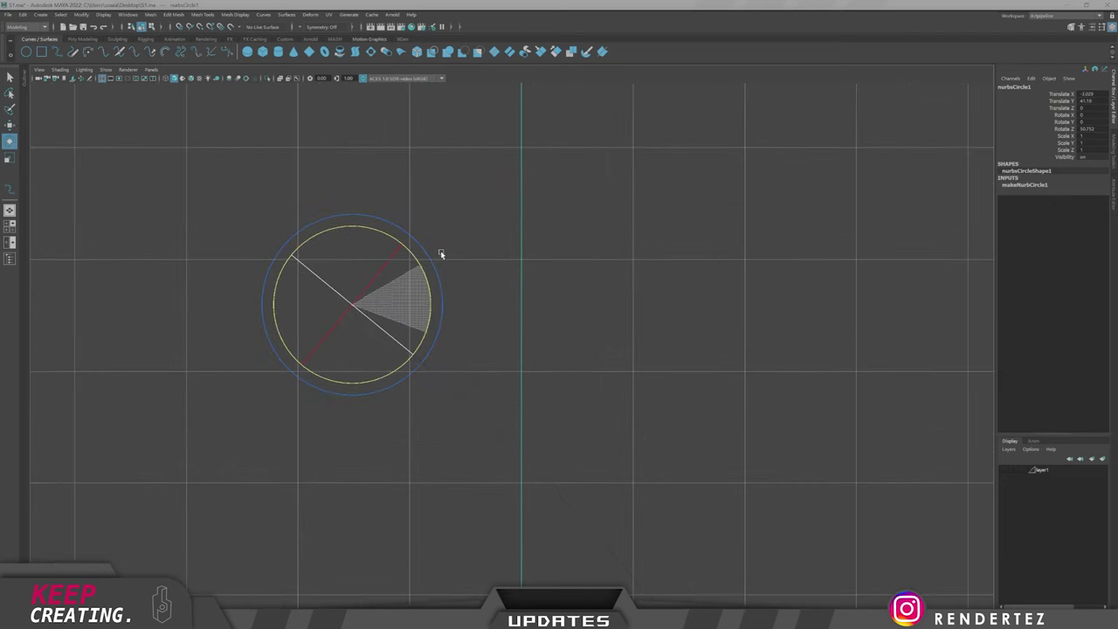
key("w")
Align the circle's centre with the curve's end in the top view by moving it to about Z -0.19.
key("space")
key("space")
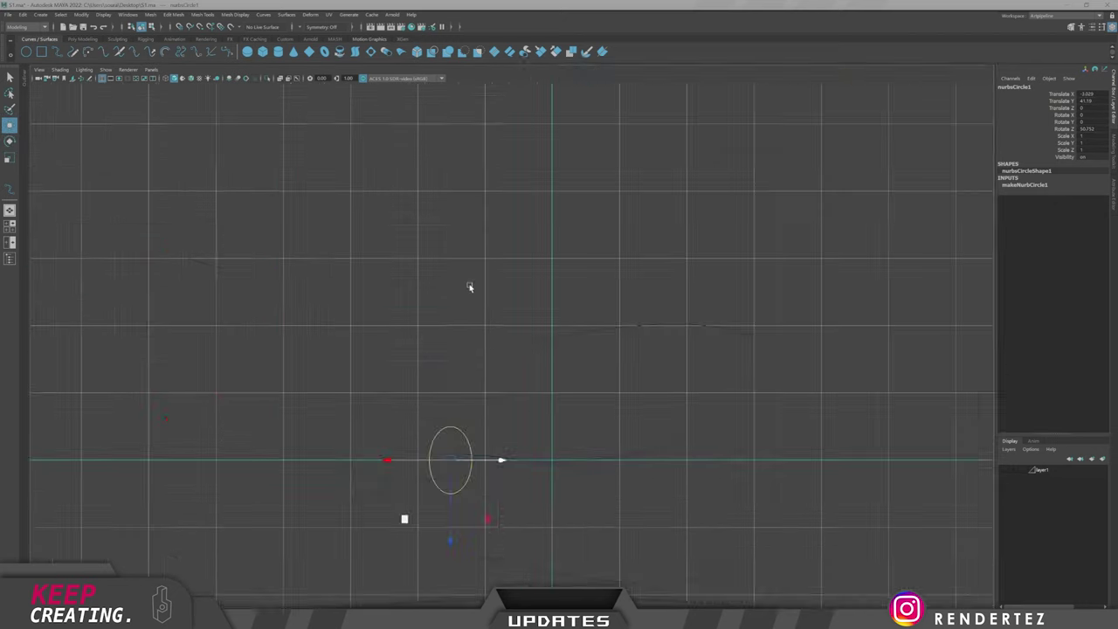
middle_click_drag(501, 495, 527, 377, "alt")
scroll(455, 444, "up", 5)
left_click_drag(423, 419, 424, 400)
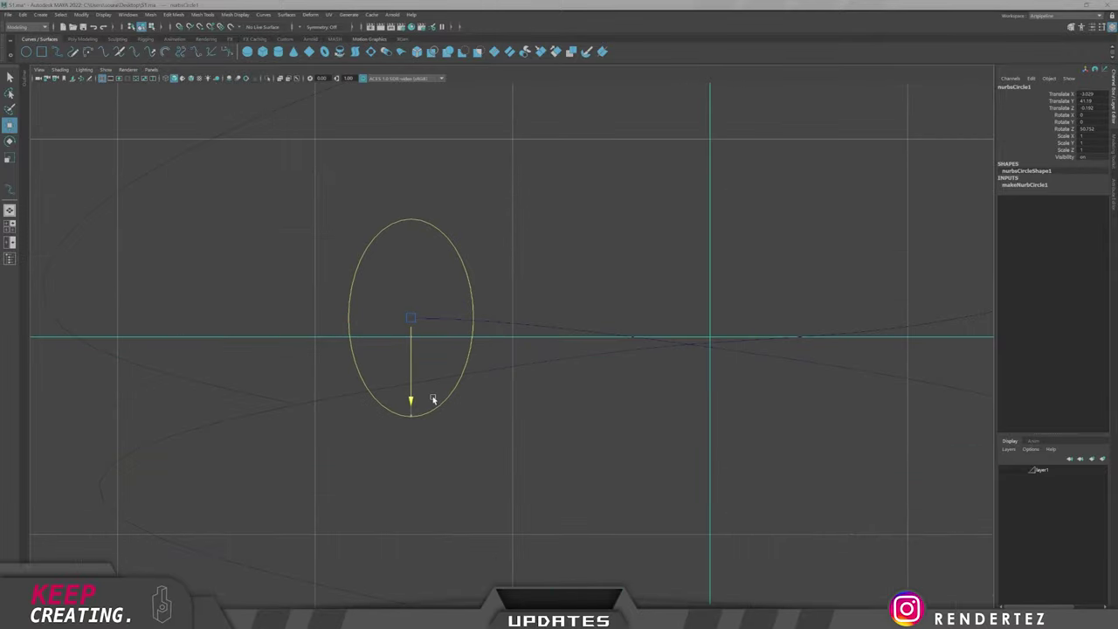
key("space")
key("space")
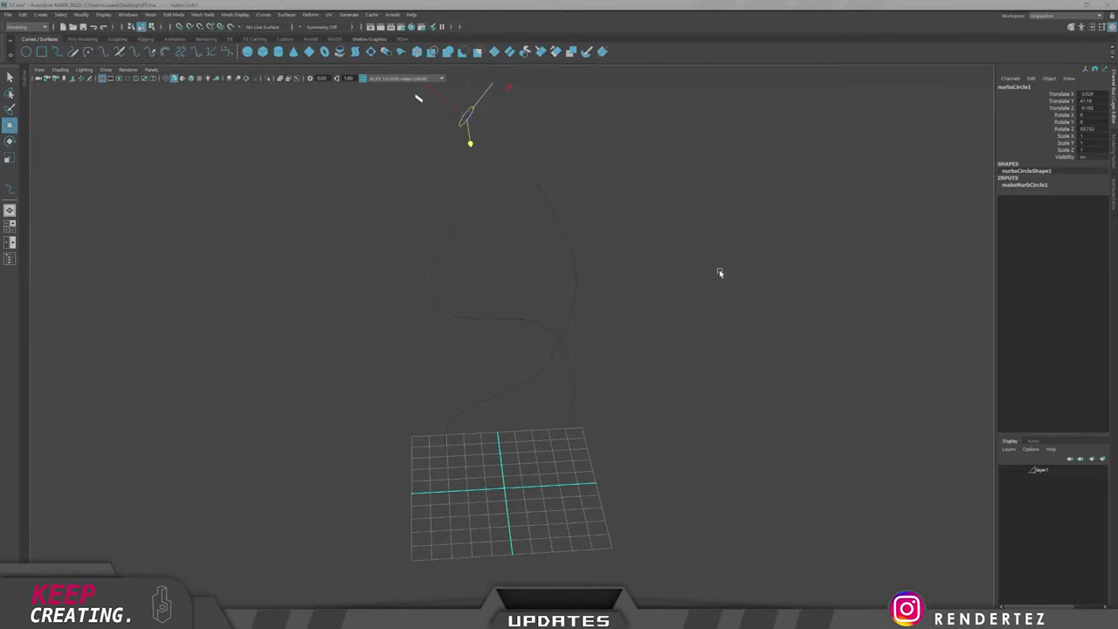
Scale the profile circle uniformly to about 0.817.
middle_click_drag(556, 209, 576, 394, "alt")
left_click_drag(576, 394, 646, 402, "alt")
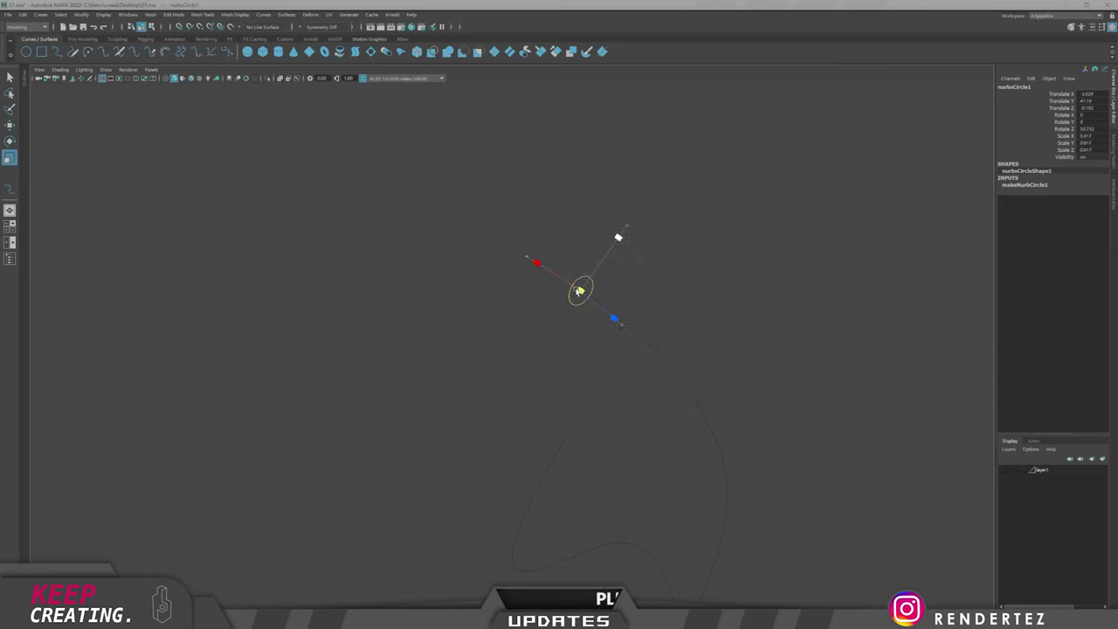
key("w")
Extrude the circle along the looping curve to form a tube.
right_click_drag(849, 377, 734, 381, "alt")
left_click_drag(734, 382, 614, 387, "alt")
left_click(446, 413)
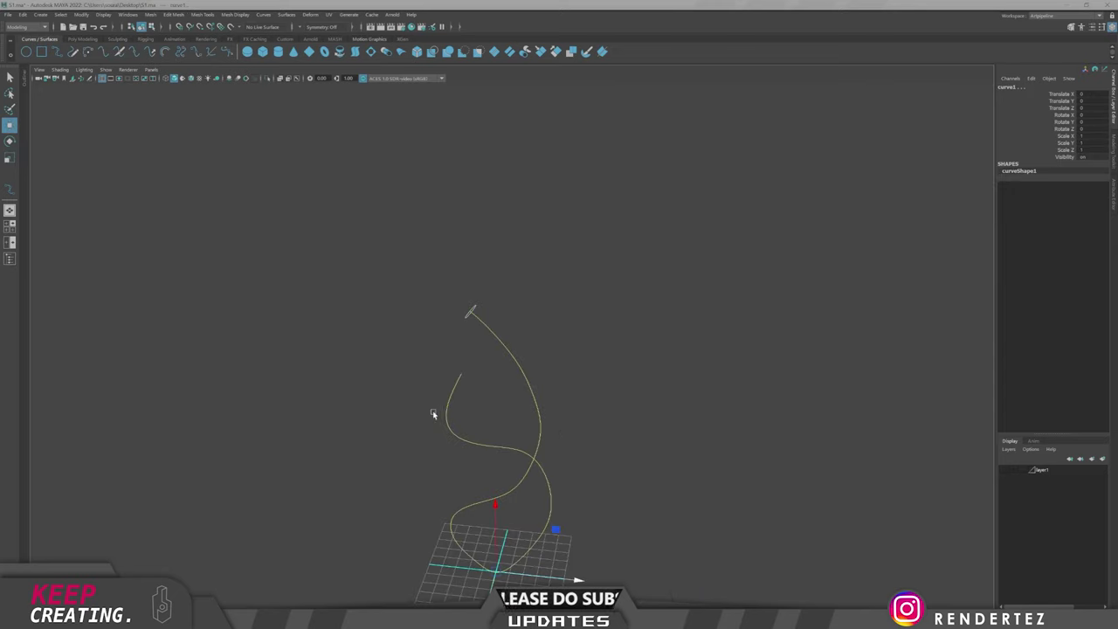
left_click(493, 301)
left_click(474, 307)
left_click_drag(586, 345, 517, 401, "shift")
left_click(243, 16)
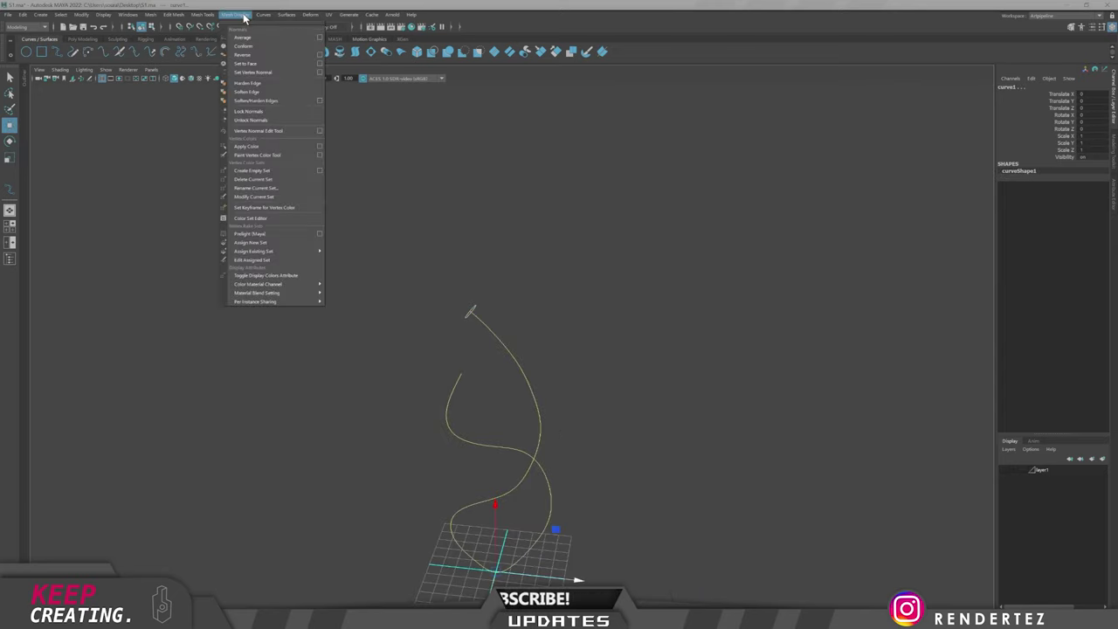
mouse_move(288, 16)
left_click(298, 74)
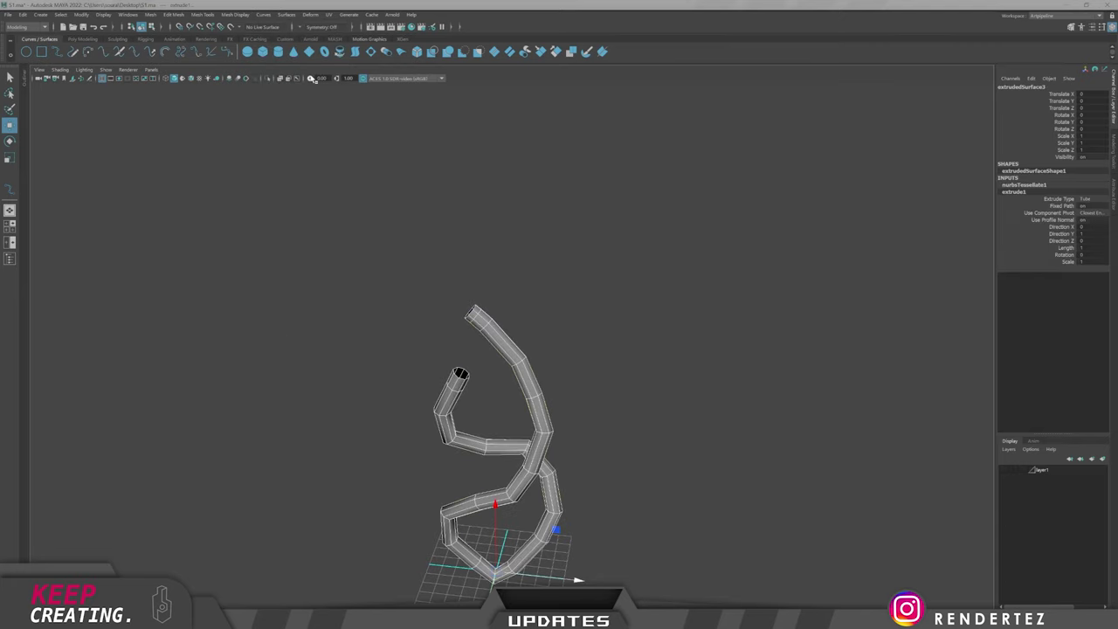
Reselect the extruded tube and delete its construction history.
left_click_drag(608, 434, 635, 439, "alt")
middle_click_drag(635, 439, 608, 386, "alt")
left_click(608, 386)
left_click_drag(608, 386, 580, 362, "alt")
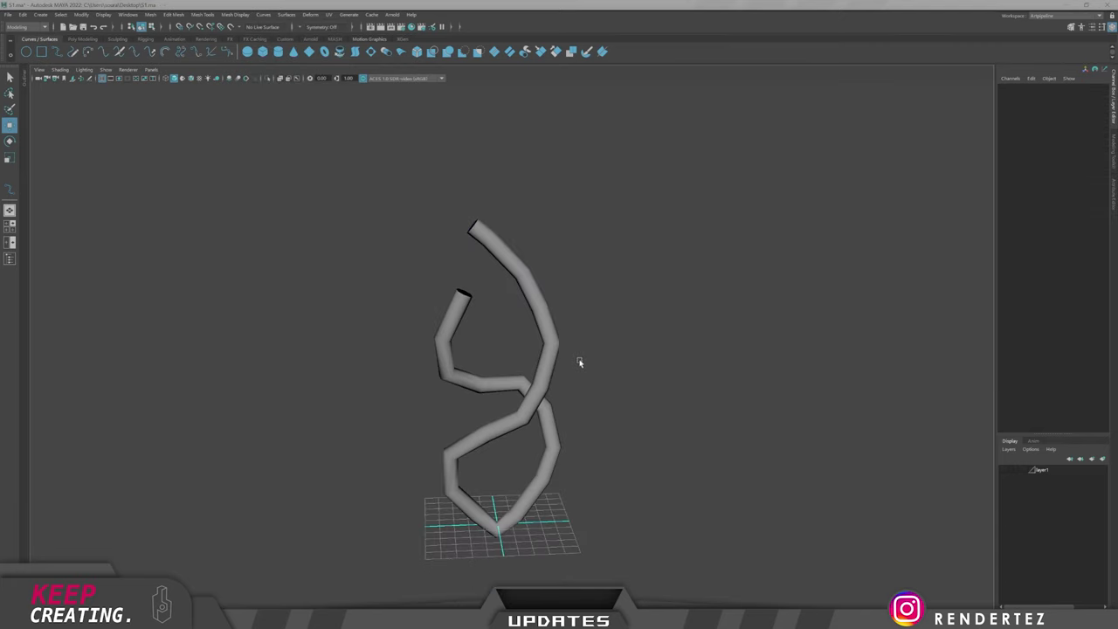
right_click_drag(580, 362, 619, 386, "alt")
left_click_drag(619, 386, 620, 396, "alt")
key("ctrl+z")
key("alt+shift+d")
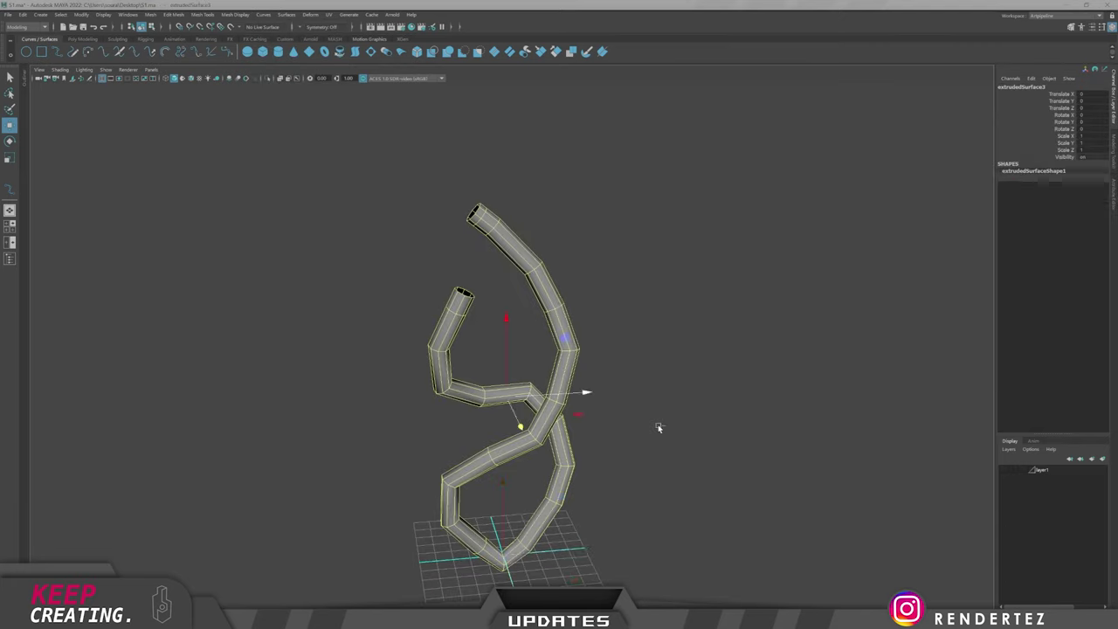
Hide the extruded tube to check the scene without it, and show the tube again.
left_click(658, 427)
left_click(566, 370)
key("h")
left_click(668, 450)
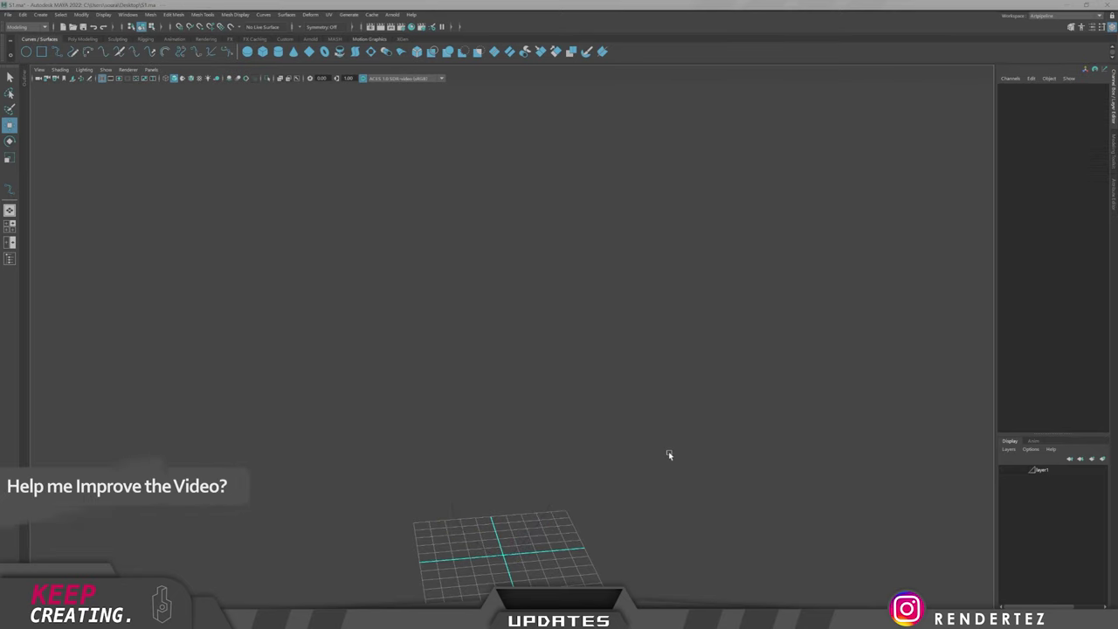
key("ctrl+shift+h")
Preview the tube in smooth mesh display and switch it back to the unsmoothed display.
left_click(562, 374)
key("3")
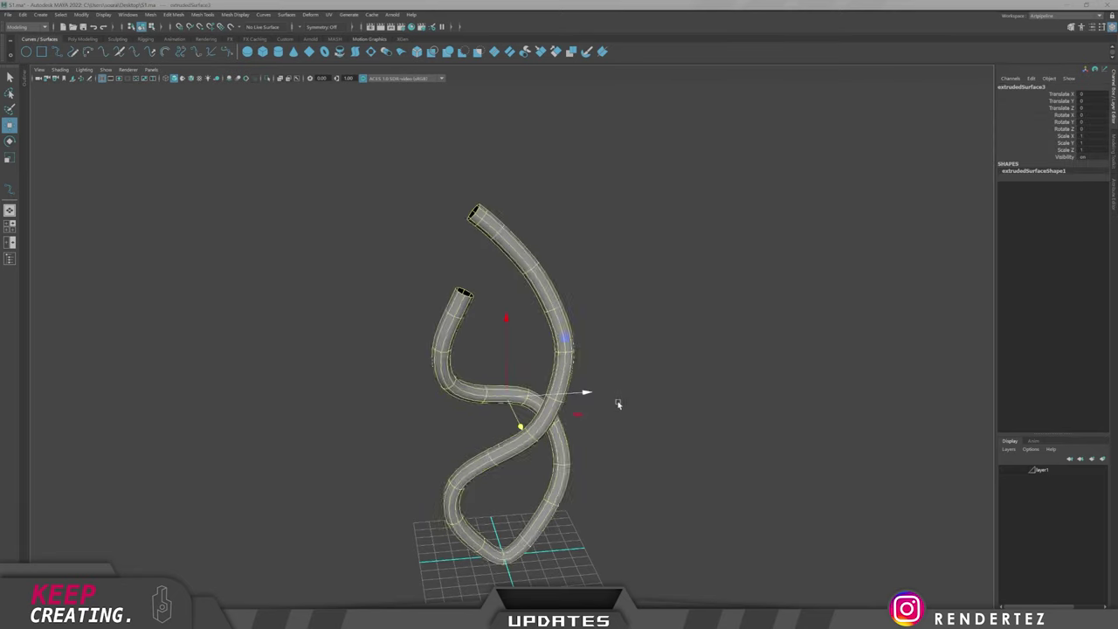
left_click(619, 400)
left_click_drag(619, 399, 583, 412, "alt")
left_click(564, 394)
key("1")
Delete alternating lengthwise edge loops of the tube to reduce its cross-section to four sides, and return to object mode.
scroll(359, 404, "up", 5)
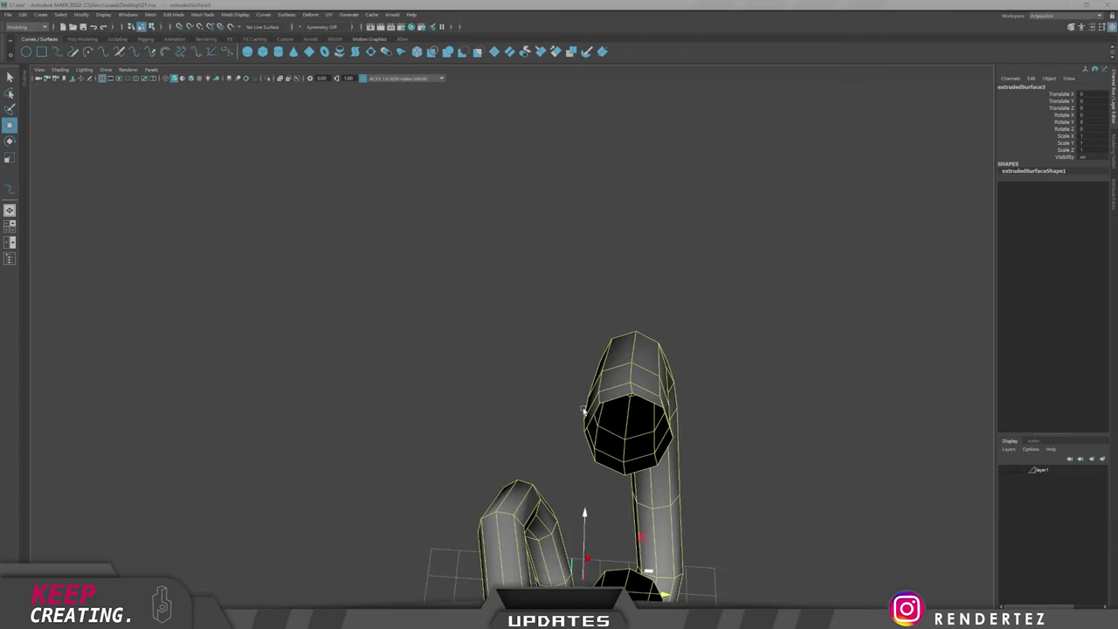
right_click_drag(647, 466, 635, 359)
double_click(634, 345)
double_click(627, 422, "shift")
key("ctrl+Delete")
left_click(585, 404)
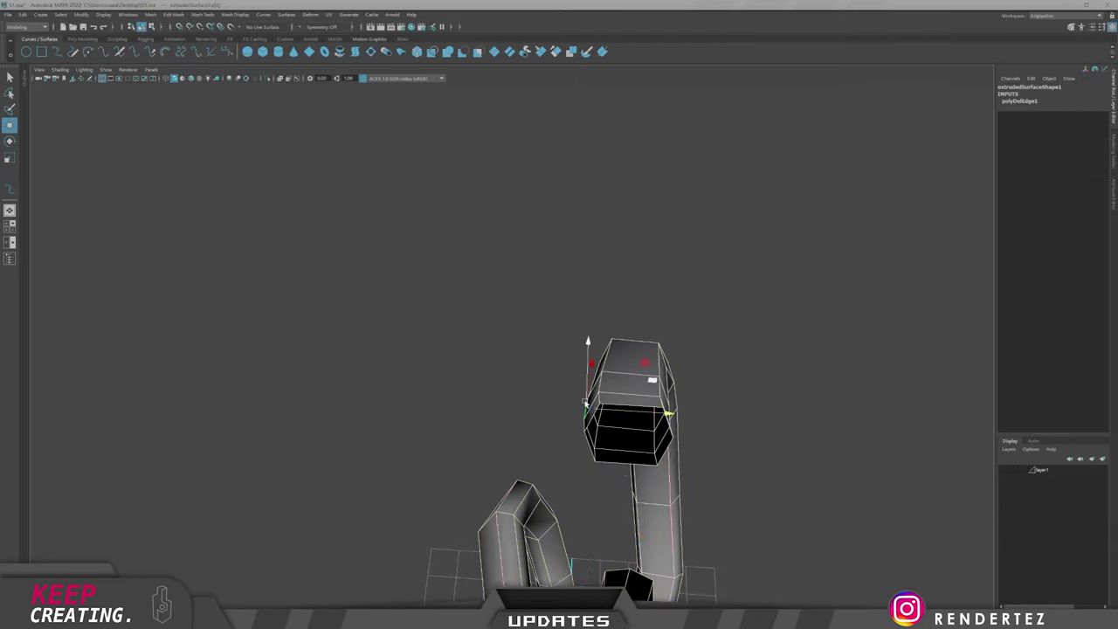
key("ctrl+Delete")
right_click_drag(611, 444, 686, 376)
left_click(729, 384)
scroll(584, 416, "down", 4)
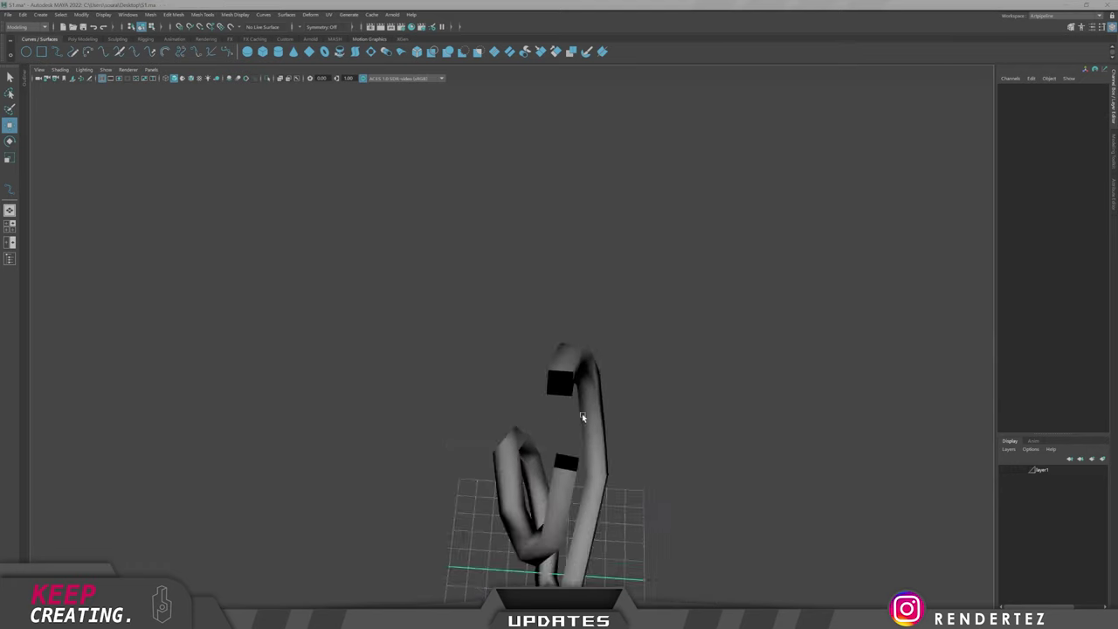
Select the full-length face loops on two opposite sides of the four-sided tube.
left_click_drag(584, 416, 537, 429, "alt")
scroll(574, 427, "up", 4)
left_click(518, 398)
right_click_drag(476, 385, 463, 437)
left_click(426, 383)
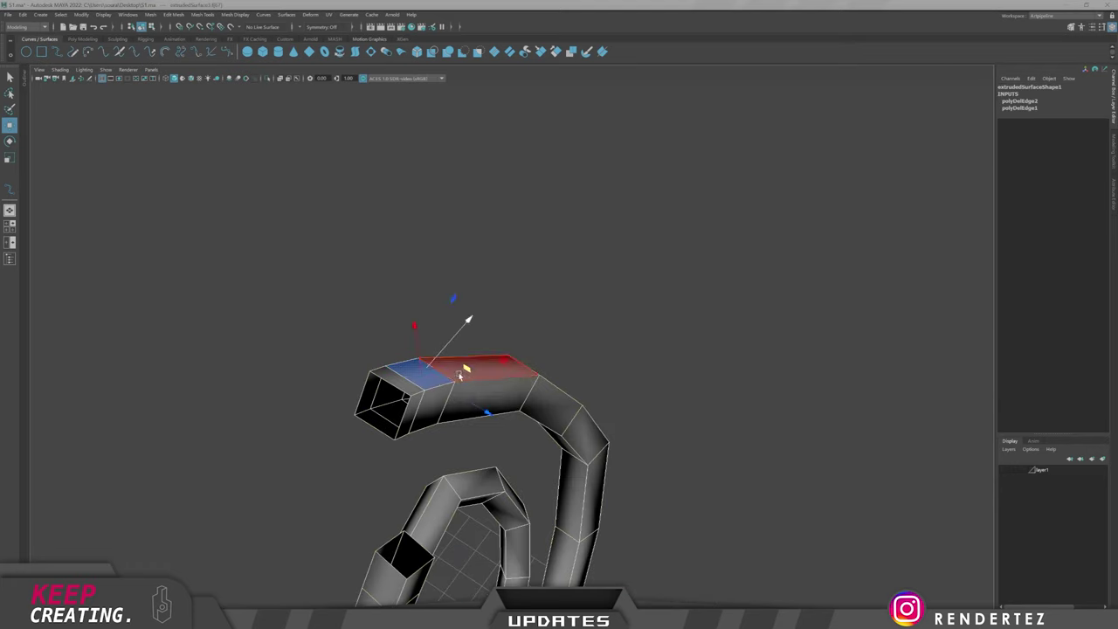
double_click(458, 373, "shift")
left_click_drag(457, 374, 482, 378, "alt")
left_click(449, 154, "shift")
double_click(454, 167, "shift")
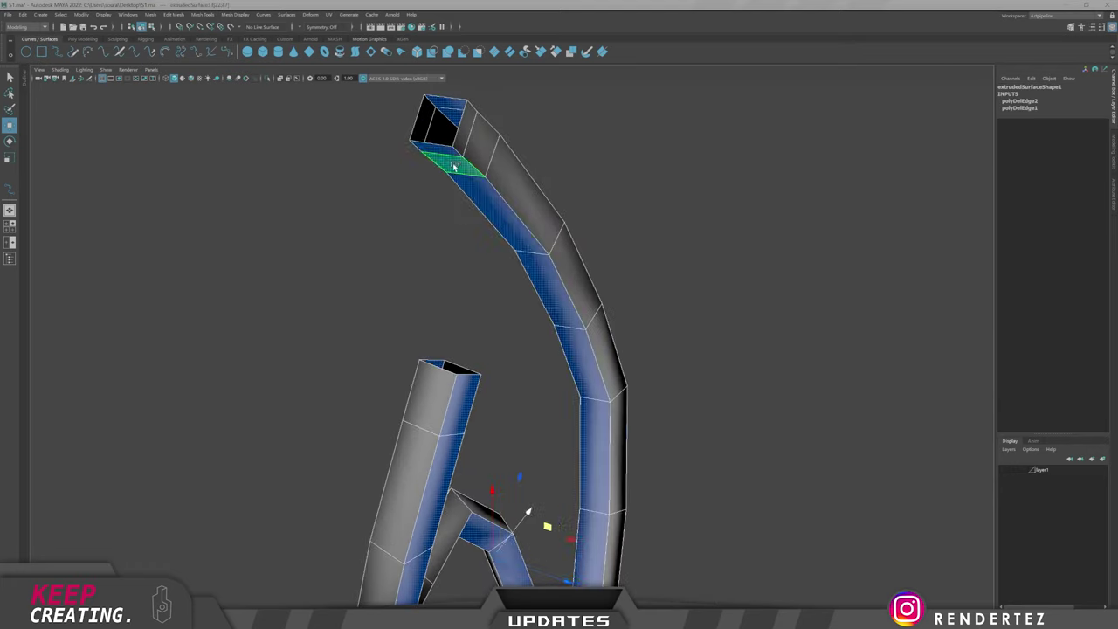
Transform the selected face loops inward by about -0.438 in local Z to flatten the tube into a ribbon.
scroll(456, 172, "down", 5)
left_click_drag(468, 289, 491, 372, "alt")
right_click(578, 338, "shift")
right_click_drag(578, 338, 587, 504, "shift")
left_click_drag(541, 437, 453, 425, "alt")
scroll(489, 426, "up", 3)
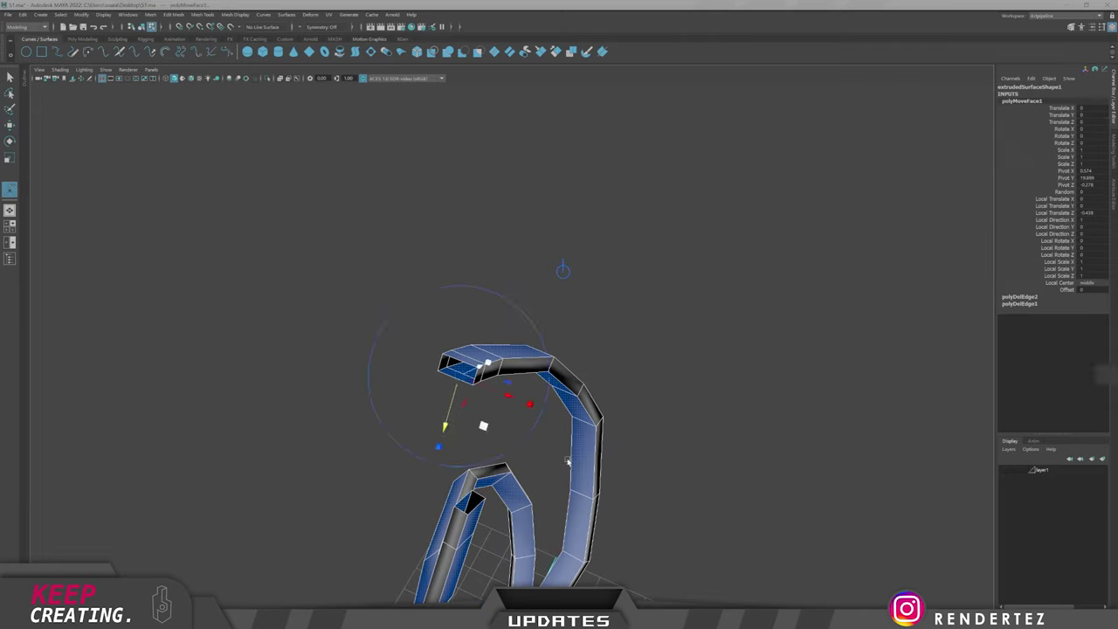
Return to object mode and apply Soften/Harden Edges to the whole flattened ribbon.
left_click(848, 332)
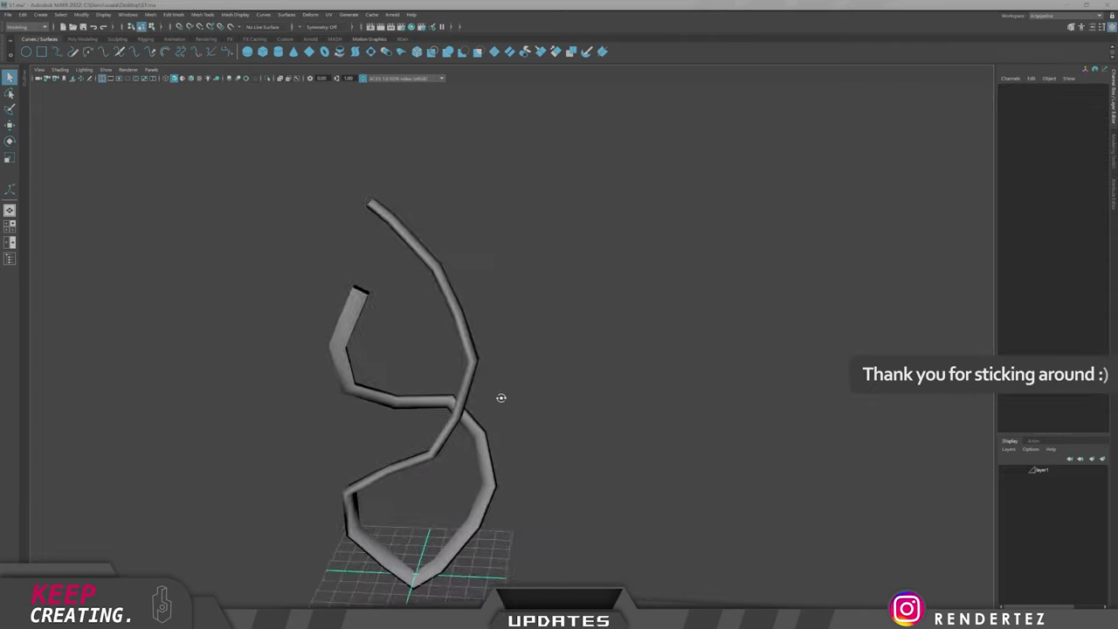
left_click_drag(500, 398, 517, 391, "alt")
left_click(506, 371)
right_click_drag(505, 371, 628, 415, "shift")
key("w")
Raise the ribbon to about 0.9 in Y while previewing it in smooth mesh display, and return to the unsmoothed display.
mouse_move(618, 371)
left_mouse_down("alt")
mouse_move(652, 351)
mouse_move(596, 372)
mouse_move(649, 372)
mouse_move(636, 377)
left_mouse_up("alt")
left_click(651, 351)
left_click(595, 465)
key("3")
left_click_drag(528, 292, 529, 282)
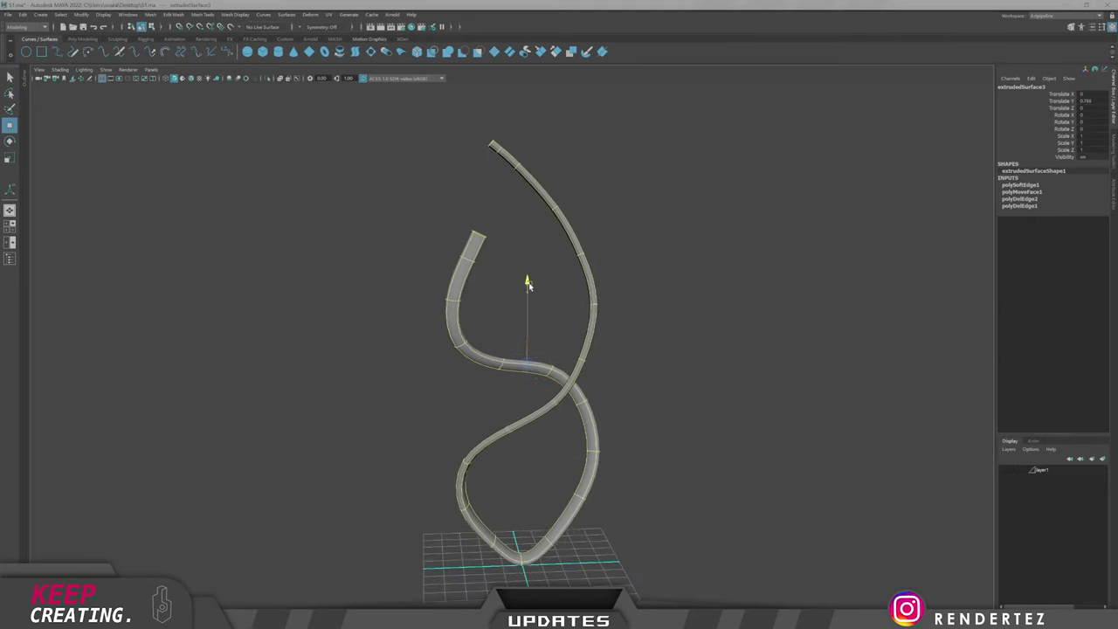
left_click(731, 449)
left_click_drag(731, 449, 428, 386, "alt")
left_click(599, 442)
key("1")
Insert edge loops in the upper segments of the long arm and round each one with Edit Edge Flow.
key("y")
left_click(478, 252)
key("w")
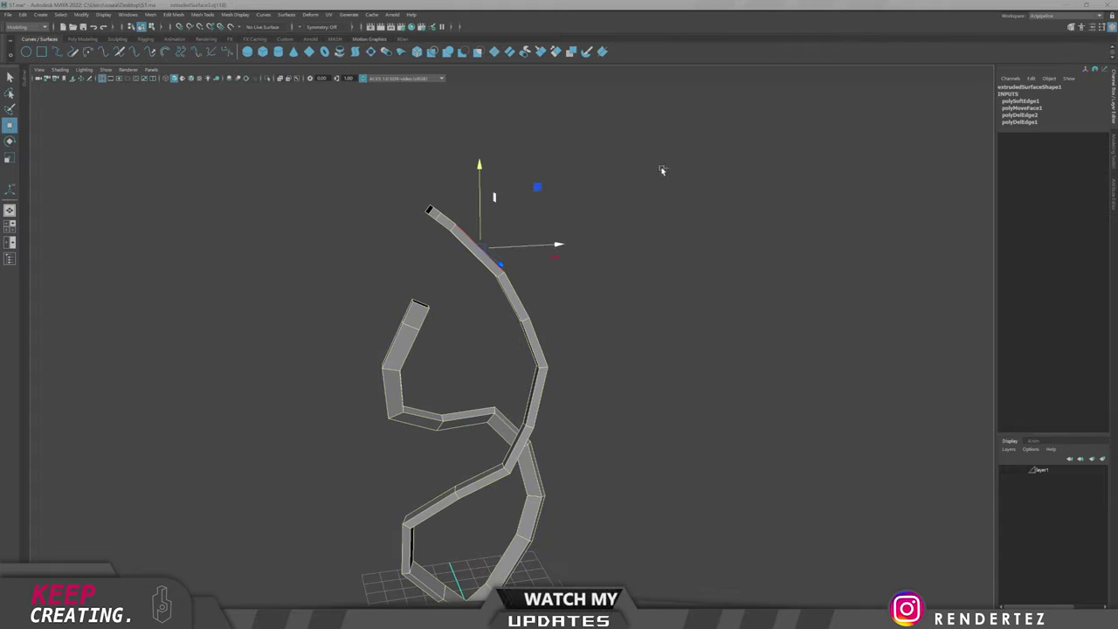
right_click_drag(661, 169, 651, 262, "shift")
key("y")
left_click_drag(529, 320, 510, 300, "alt")
left_click(501, 270)
mouse_move(696, 177)
right_mouse_down("shift")
mouse_move(709, 414)
mouse_move(719, 406)
right_mouse_up("shift")
key("g")
Insert edge loops on both sides of the long arm's widest bend and apply Edit Edge Flow around the bend.
left_click(522, 313)
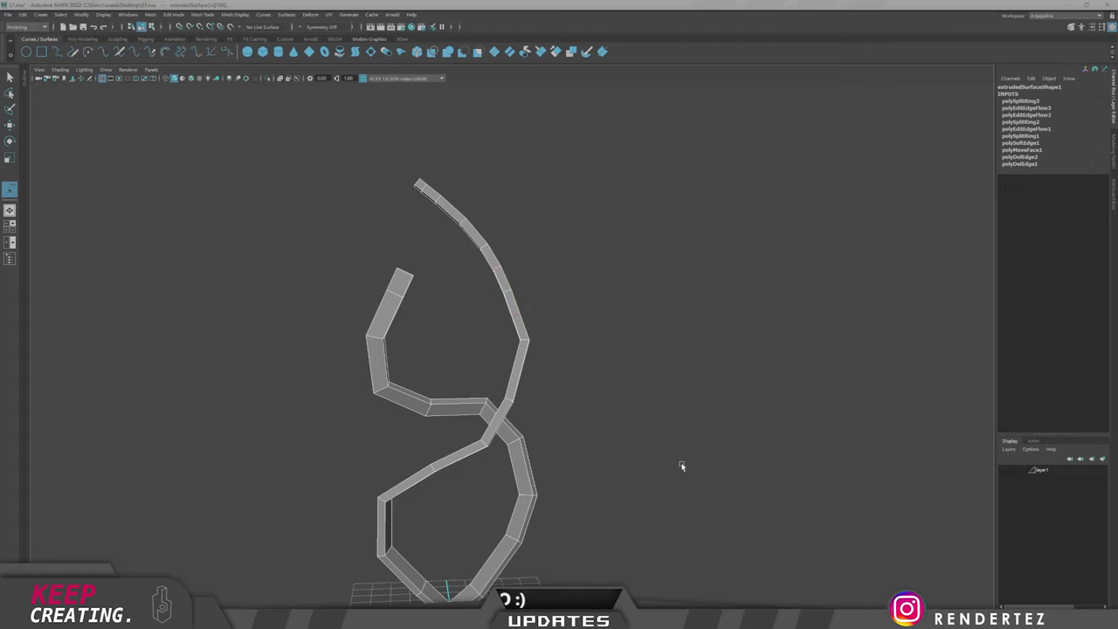
key("g")
left_click(520, 373)
key("g")
double_click(524, 342)
key("g")
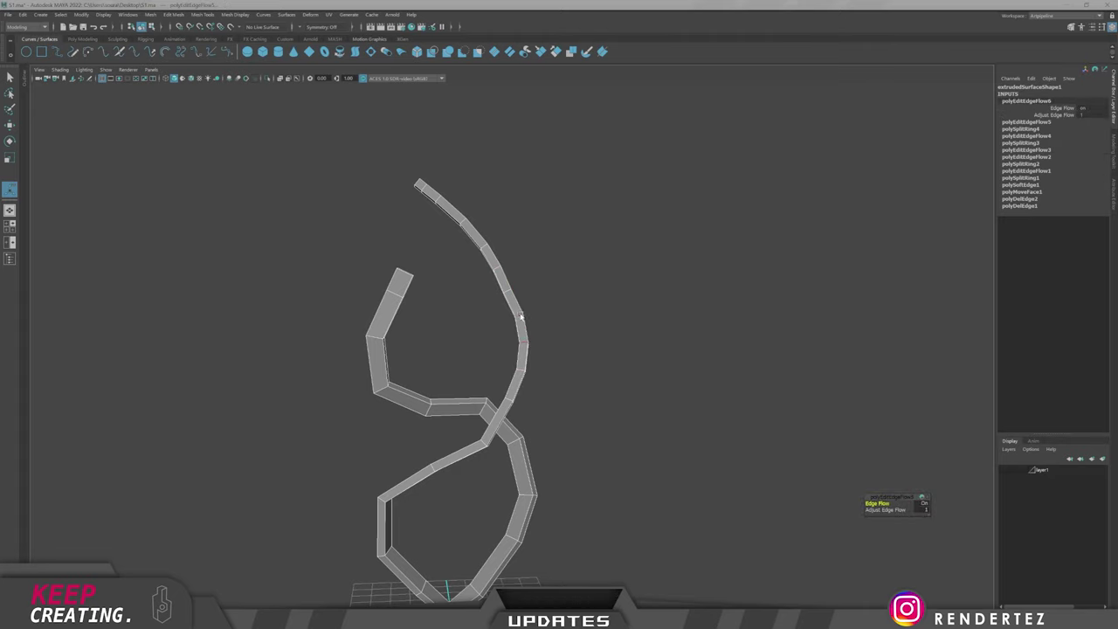
Apply Edit Edge Flow to the successive edge loops going up the long arm from its widest bend.
double_click(520, 318)
key("g")
double_click(510, 294)
key("g")
double_click(499, 269)
key("g")
key("g")
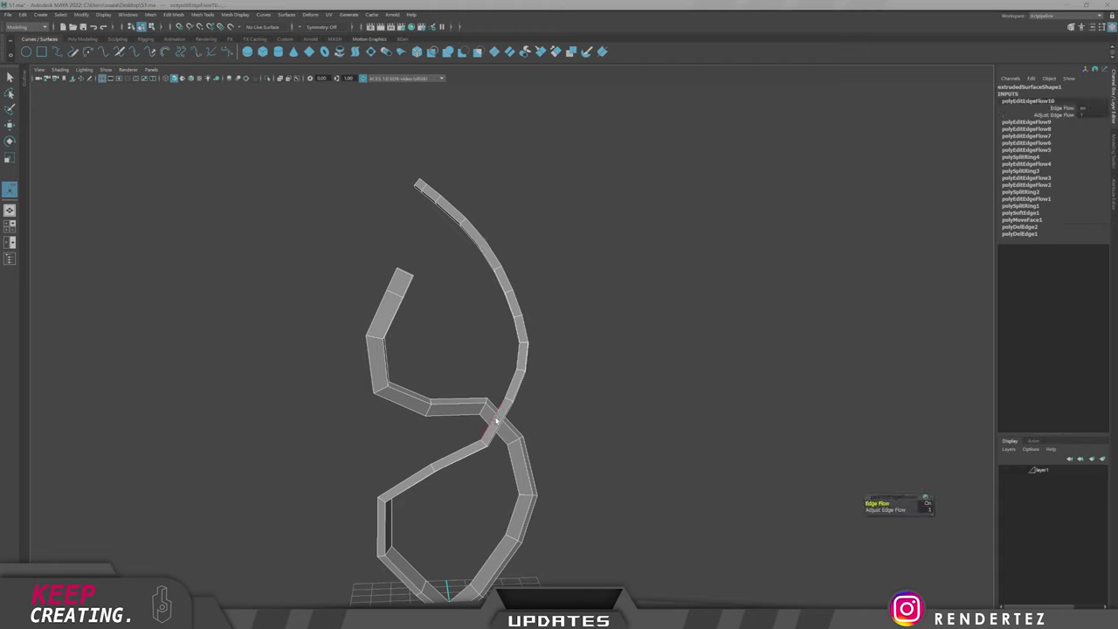
Insert edge loops midway in each segment from the crossing down the ribbon's lower loop to its base.
left_click(496, 422)
key("g")
left_click(577, 315)
left_click(459, 455)
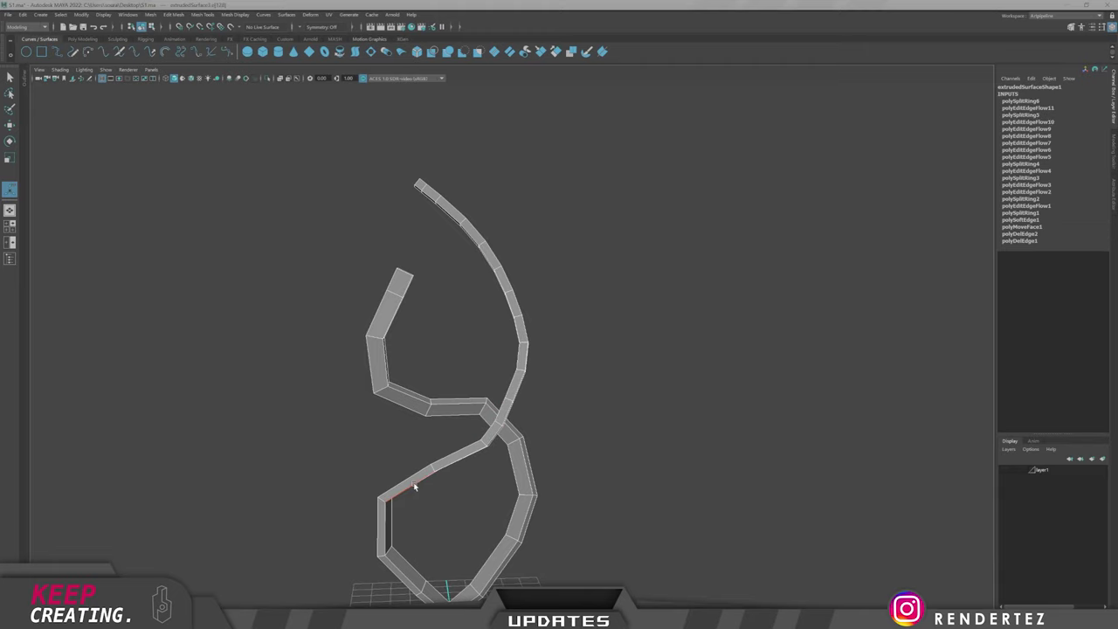
left_click(409, 483)
left_click(386, 527)
left_click(404, 571)
left_click(436, 602)
left_click(465, 601)
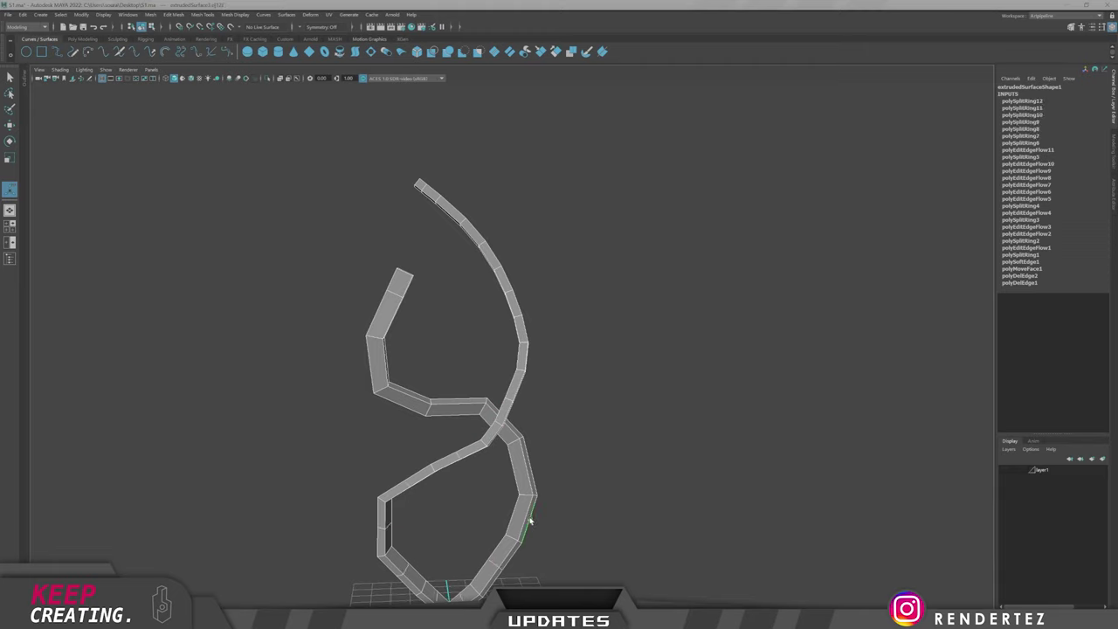
Insert edge loops midway in the remaining segments, from the base past the crossing and up the short arm.
key("g")
key("g")
key("g")
key("g")
key("g")
key("g")
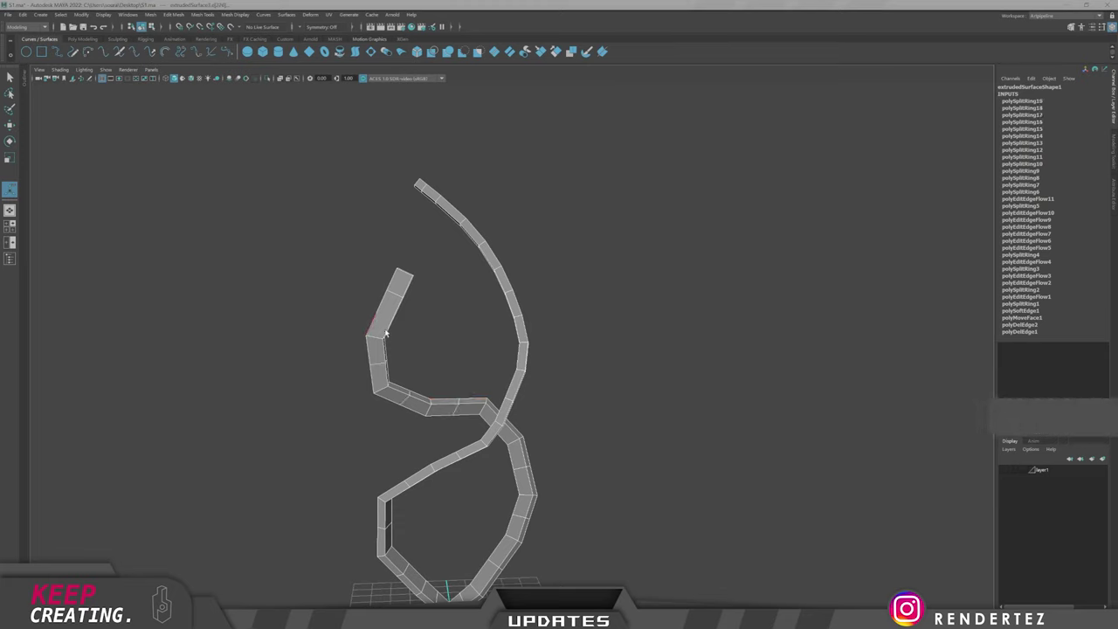
Apply Edit Edge Flow to the edge loops from below the crossing to the outer bend of the lower loop.
key("g")
double_click(459, 456)
key("g")
double_click(433, 469)
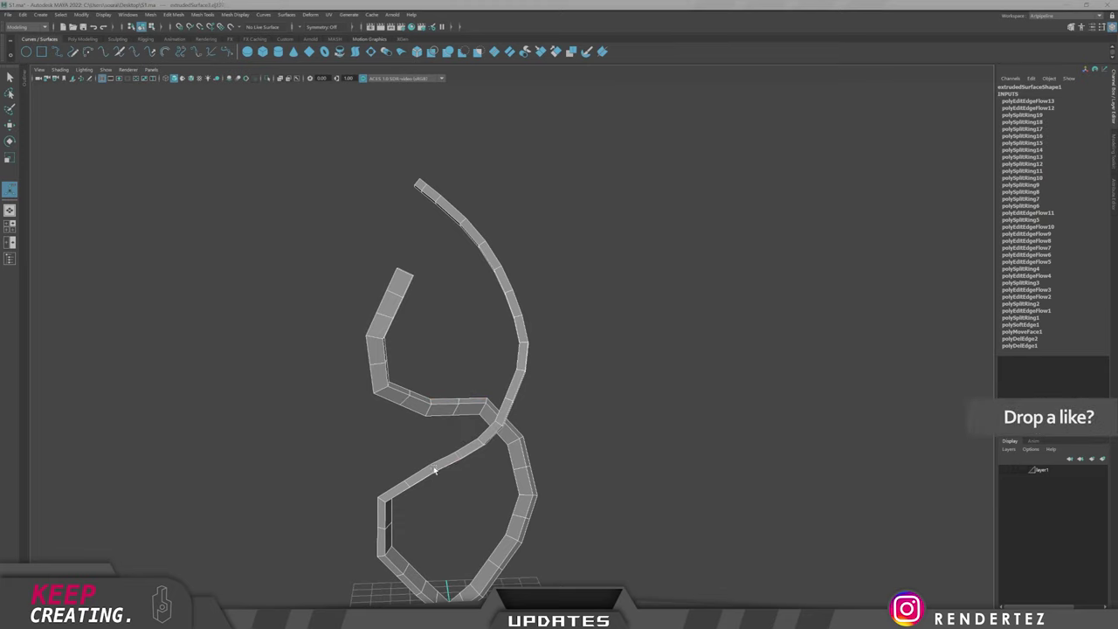
key("g")
double_click(407, 484)
key("g")
double_click(382, 501)
key("g")
key("g")
key("g")
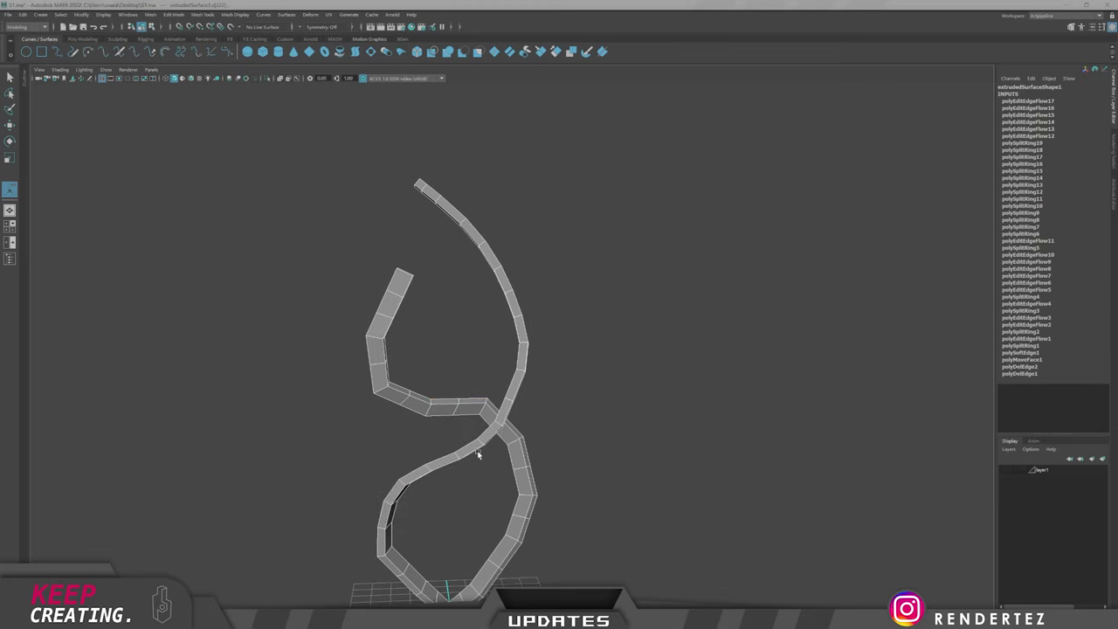
Apply Edit Edge Flow to the edge loops running down and around the base of the lower loop.
left_click_drag(382, 556, 461, 449, "alt")
key("g")
key("g")
key("g")
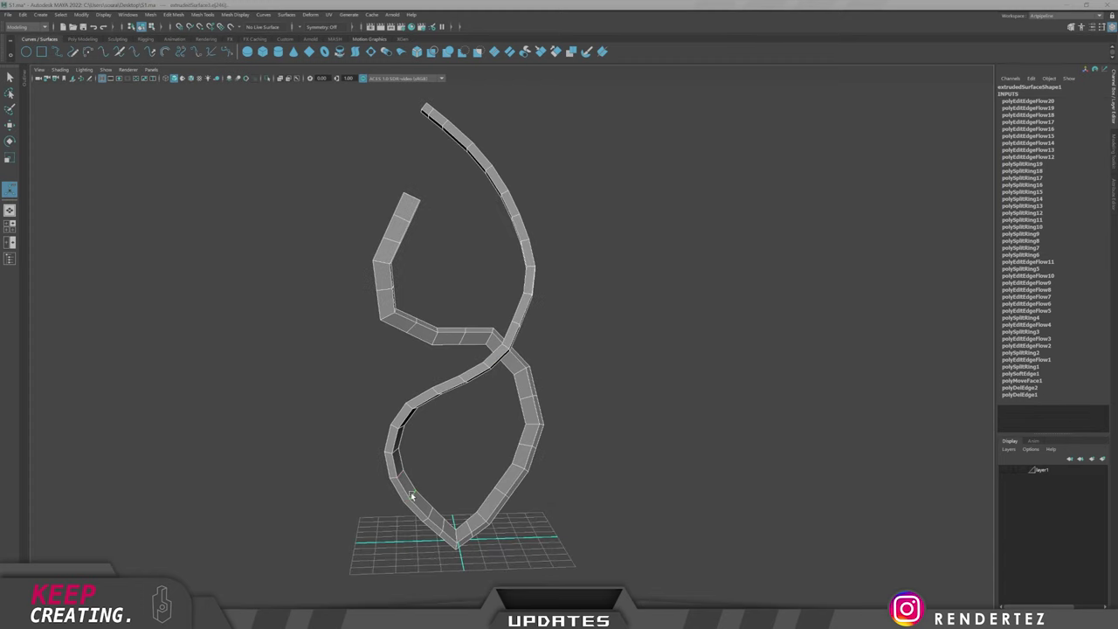
key("g")
key("g")
key("g")
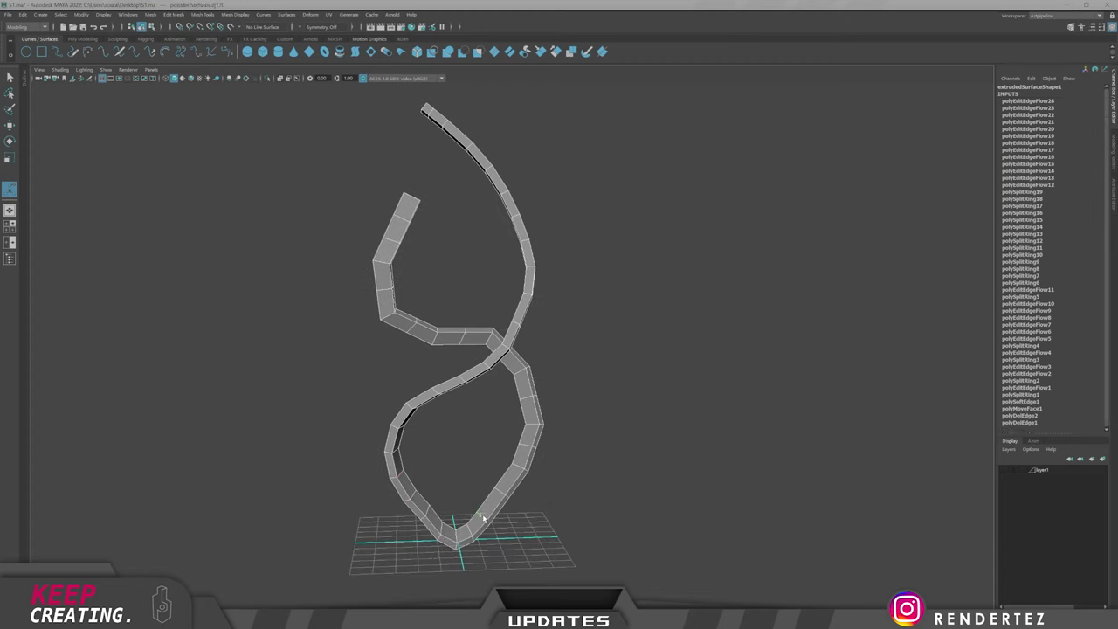
key("g")
key("g")
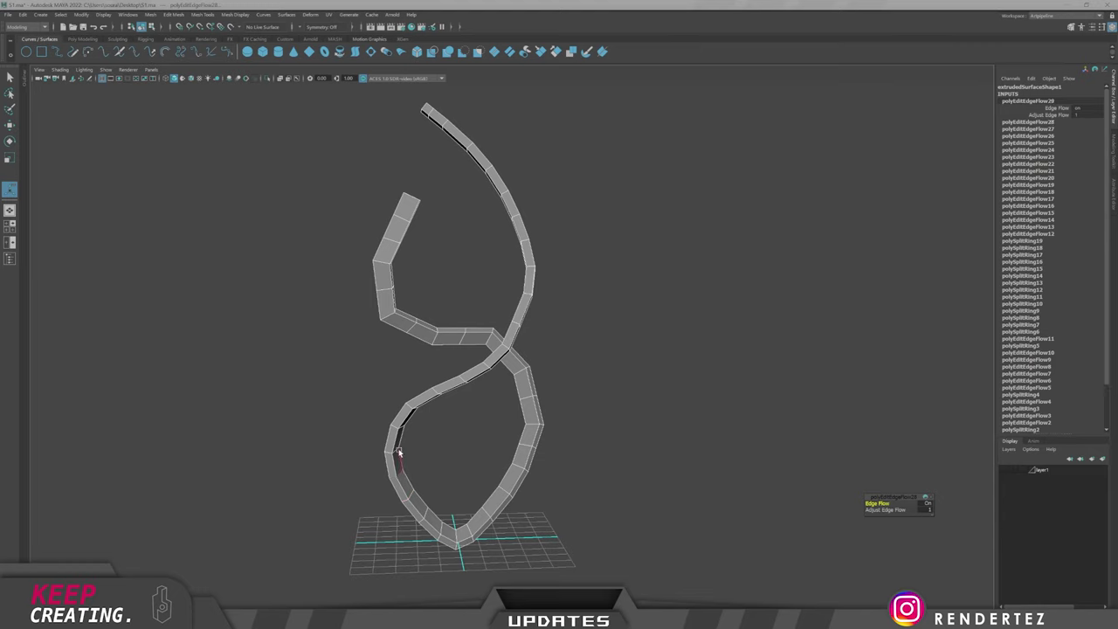
Refine the lower loop's roundness with Edit Edge Flow on both sides, working back up toward the crossing.
key("g")
key("g")
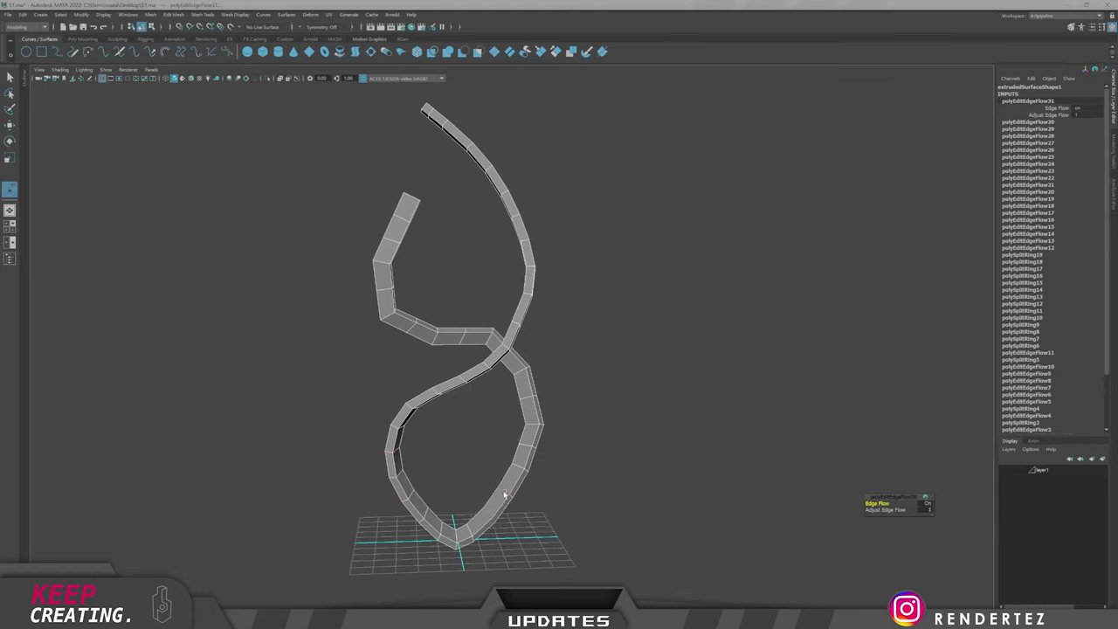
key("g")
key("g")
key("g")
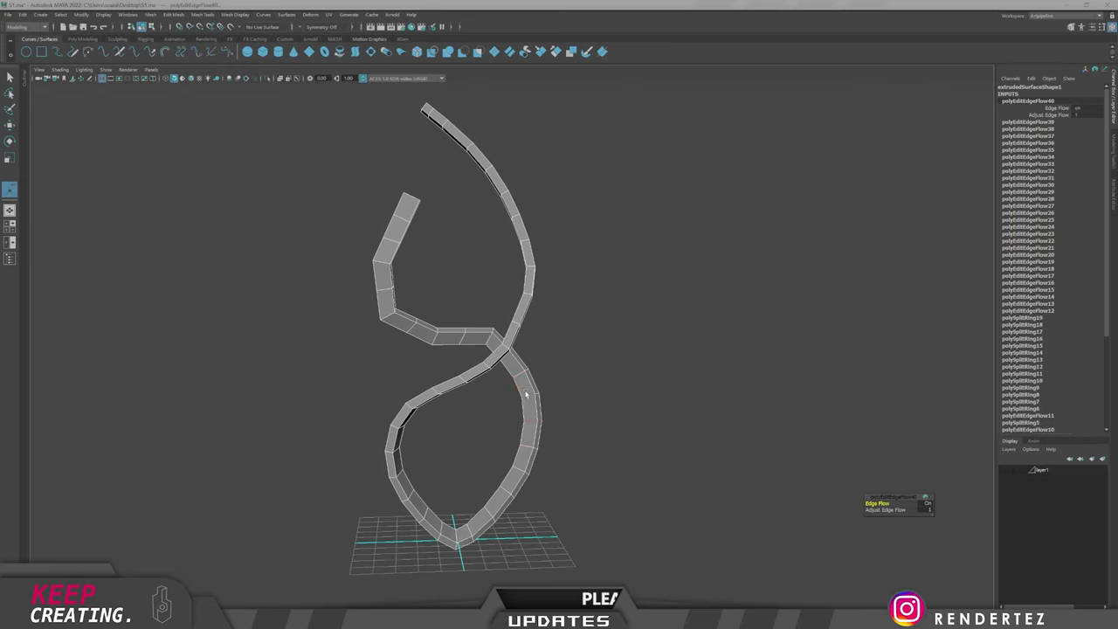
Apply Edit Edge Flow to the edge loops where the ribbon bends past the crossing toward the short arm.
key("g")
left_click_drag(487, 371, 526, 364, "alt")
key("g")
double_click(509, 347)
key("g")
double_click(485, 351)
key("g")
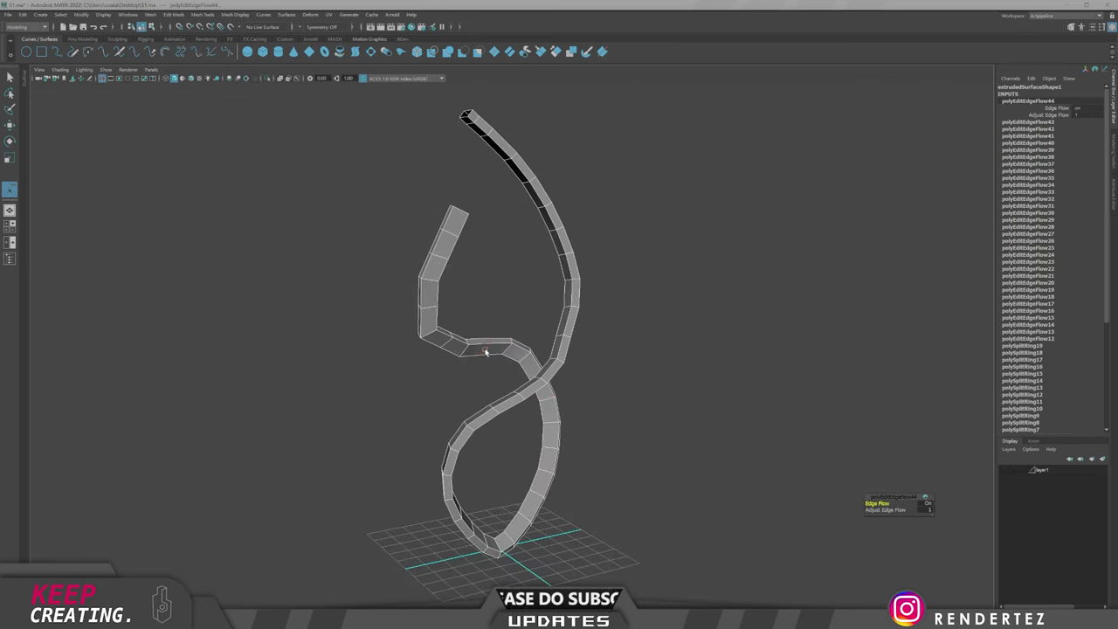
Apply Edit Edge Flow to the edge loops through the short arm's lower bend and up its side.
double_click(463, 351)
key("g")
double_click(448, 346)
key("g")
double_click(429, 335)
key("g")
double_click(429, 283)
key("g")
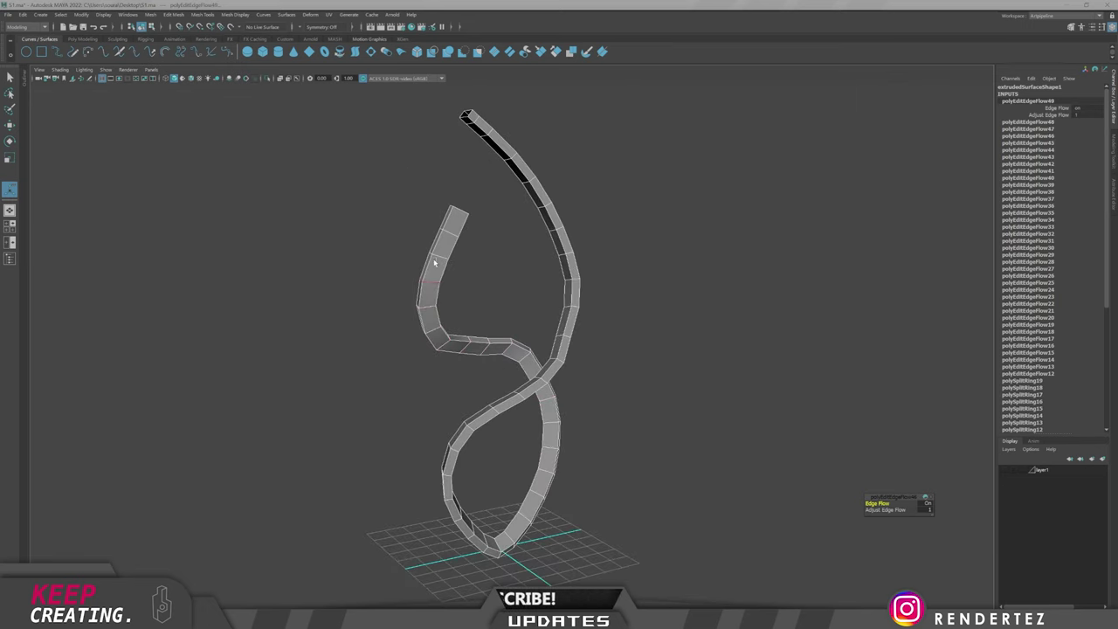
Repeat Edit Edge Flow on the short arm's edge loops to even out its lower bend.
key("g")
key("g")
key("g")
key("g")
key("g")
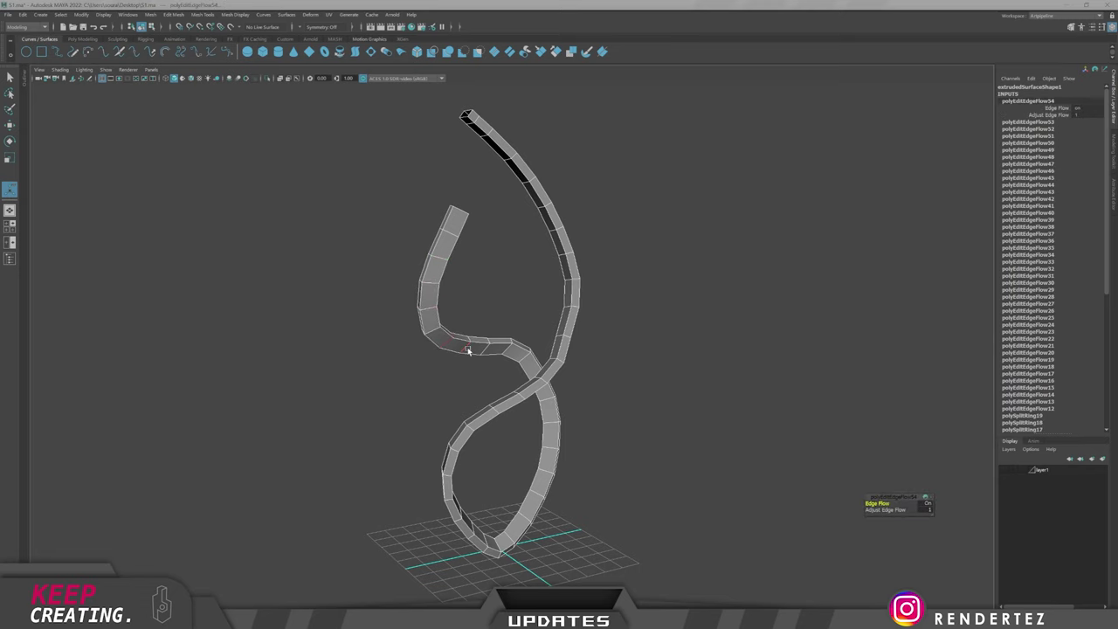
key("g")
key("g")
Smooth the shoulder of the lower loop just past the crossing by applying Edit Edge Flow to its edge loops.
left_click_drag(489, 352, 546, 373, "alt")
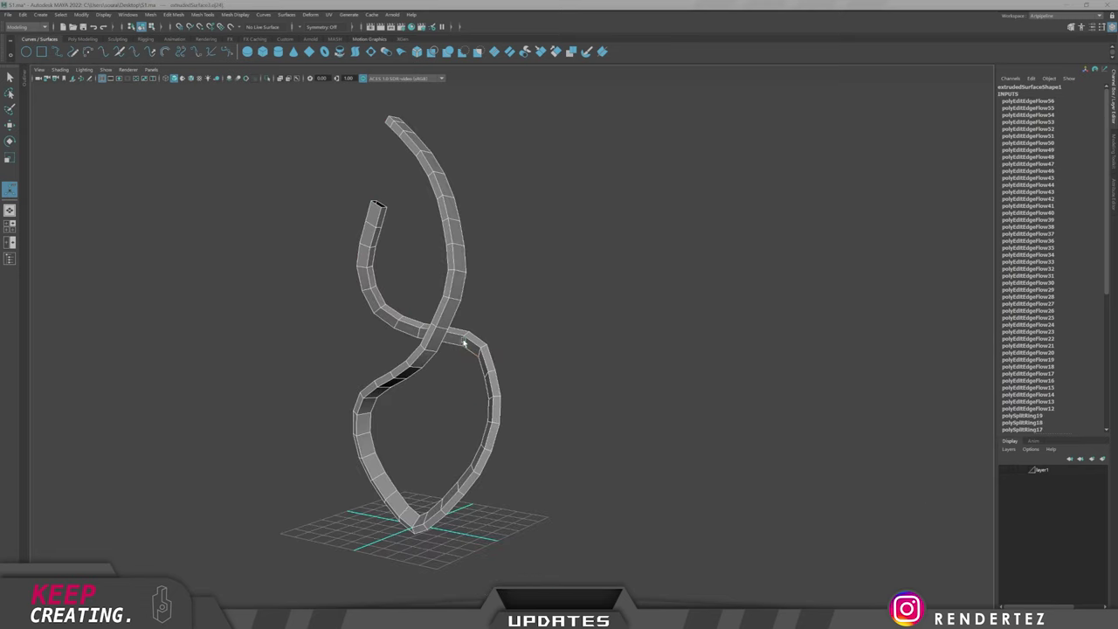
double_click(487, 375)
key("g")
double_click(497, 397)
key("g")
left_click_drag(497, 396, 486, 499, "alt")
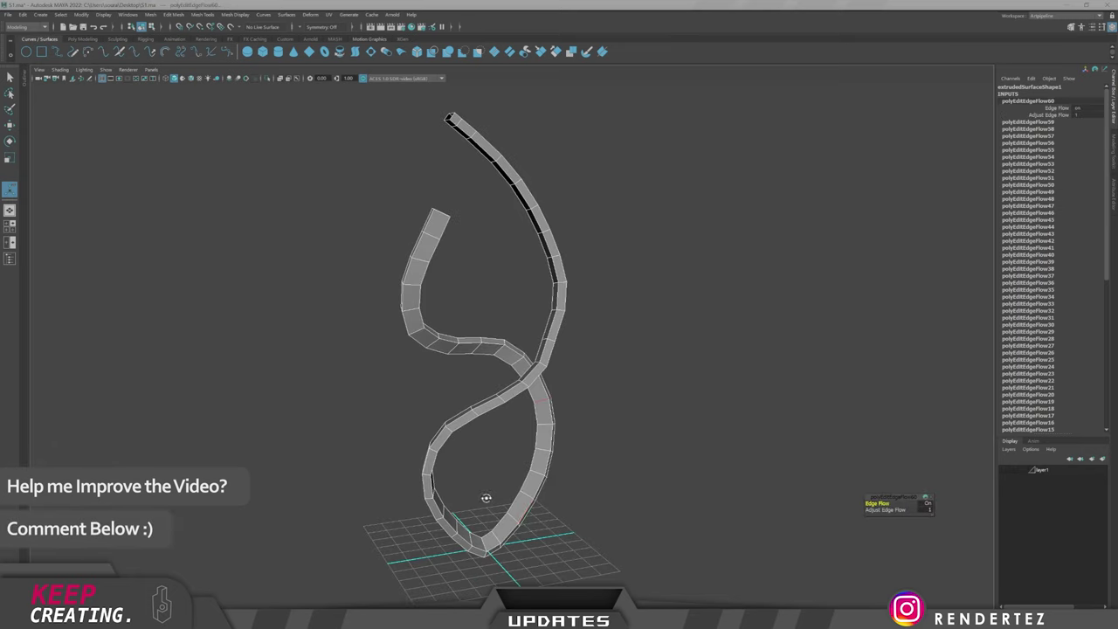
Cap both open ends of the ribbon with Fill Hole.
key("q")
left_click(673, 426)
scroll(673, 426, "down", 4)
left_click_drag(524, 406, 463, 411, "alt")
middle_click_drag(410, 349, 410, 429, "alt")
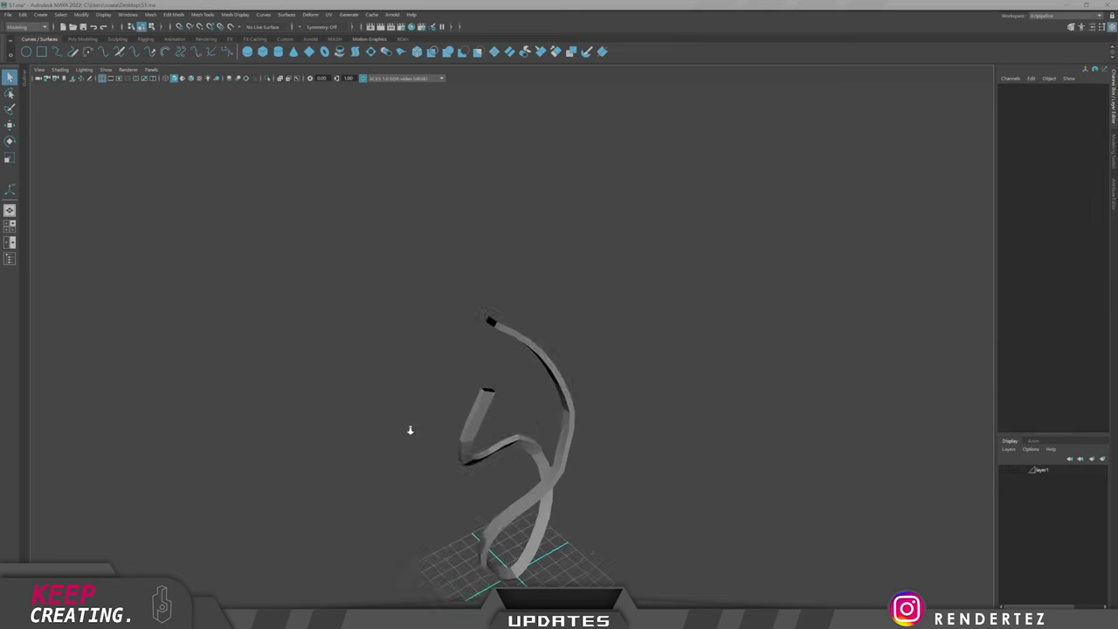
scroll(410, 428, "up", 5)
left_click_drag(542, 358, 572, 346, "alt")
left_click(610, 426)
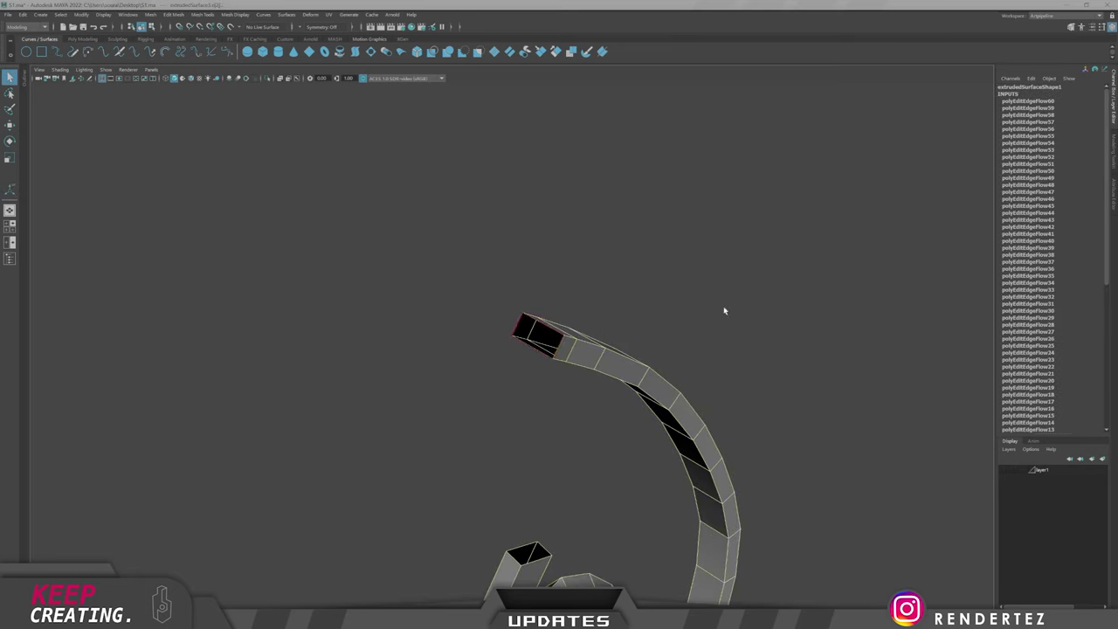
right_click_drag(724, 311, 728, 407, "shift")
left_click(503, 458)
scroll(494, 377, "down", 6)
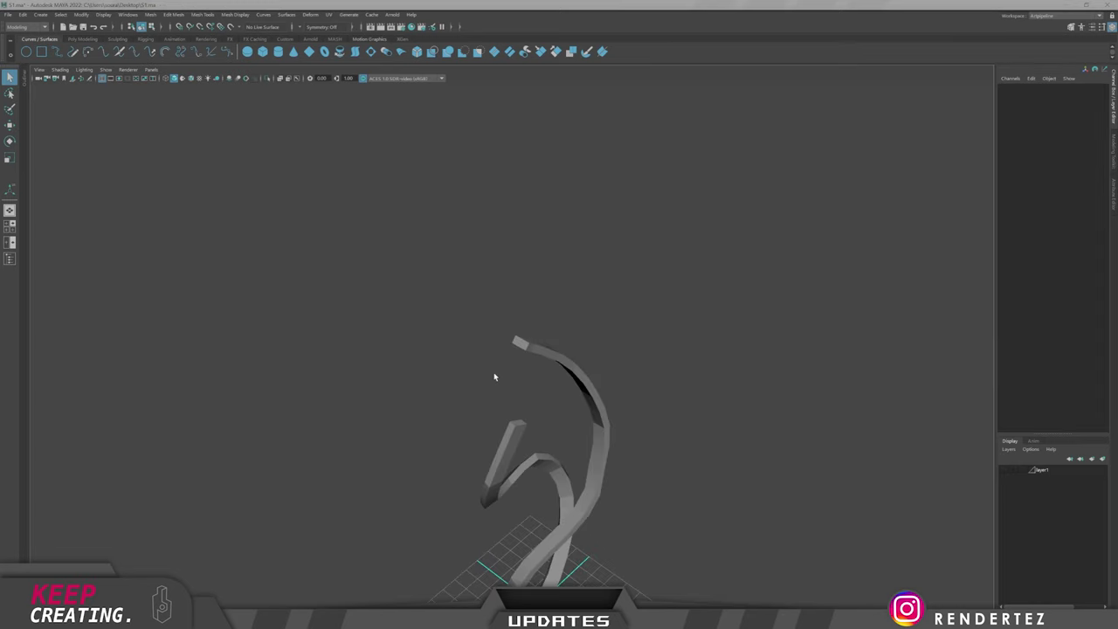
Delete the extra edge loop next to the long arm's tip and return to object mode.
left_click_drag(495, 376, 489, 387, "alt")
left_click(489, 387)
right_click_drag(489, 387, 487, 349)
left_click(438, 348)
right_click_drag(389, 504, 389, 505, "shift")
right_click_drag(529, 449, 612, 384)
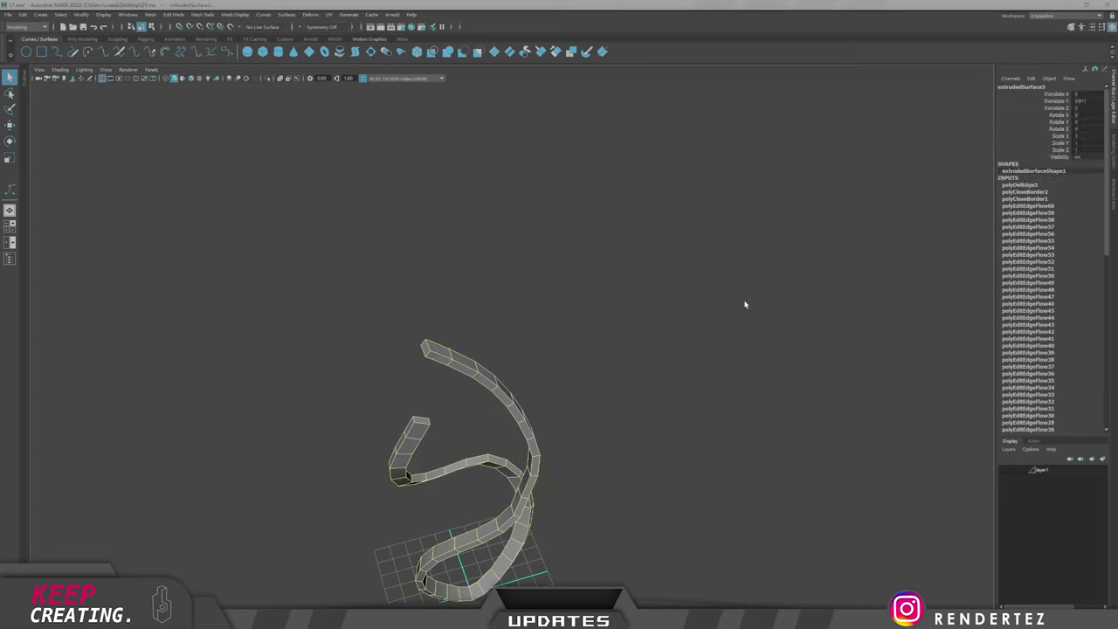
left_click(743, 304)
Scale down the short arm's end face in two directions to taper the tip almost to a point.
left_click_drag(628, 367, 576, 384, "alt")
scroll(612, 402, "up", 5)
right_click_drag(684, 449, 684, 489)
left_click(646, 441)
left_click_drag(646, 441, 594, 498, "alt")
key("w")
key("r")
left_click_drag(513, 568, 469, 521)
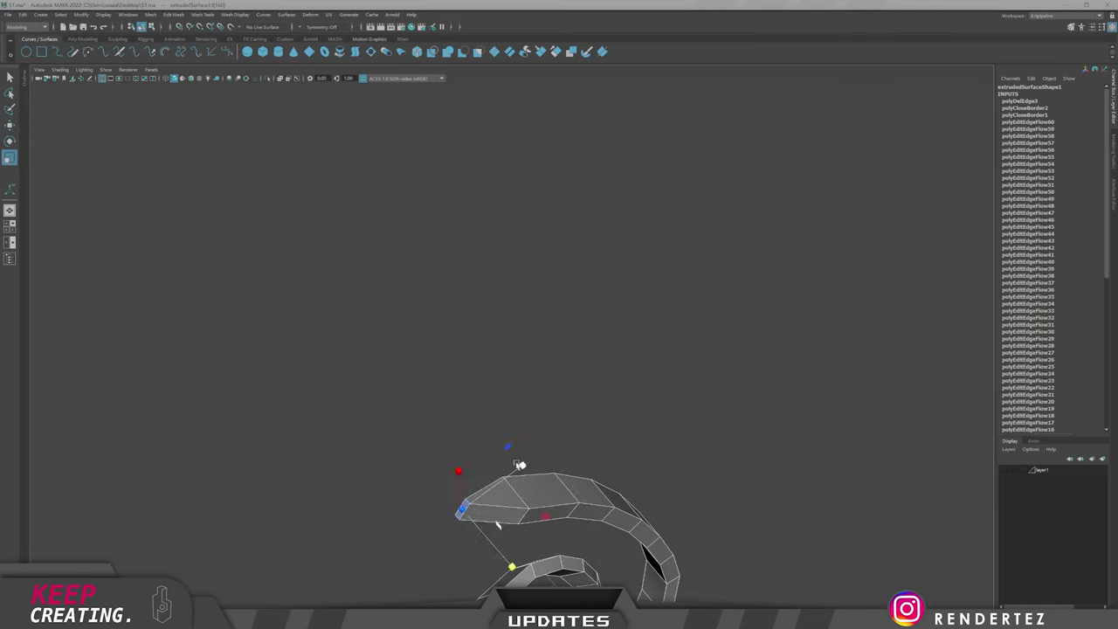
mouse_move(519, 464)
left_mouse_down("alt")
mouse_move(497, 467)
mouse_move(515, 445)
mouse_move(521, 464)
mouse_move(527, 447)
left_mouse_up("alt")
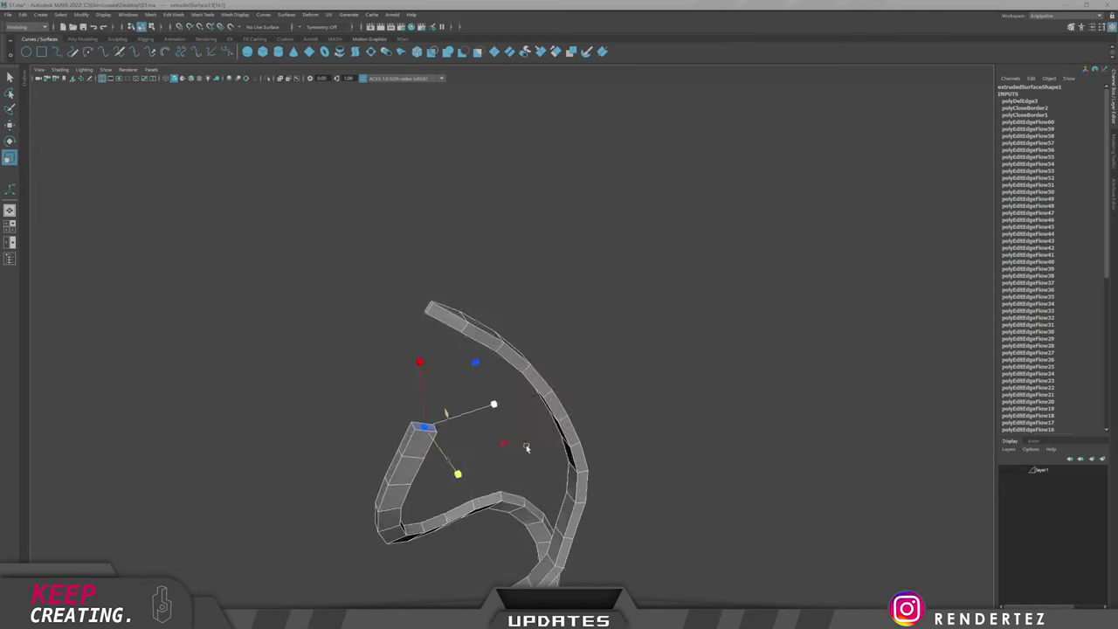
right_click_drag(527, 447, 569, 479, "alt")
left_click_drag(321, 505, 248, 508)
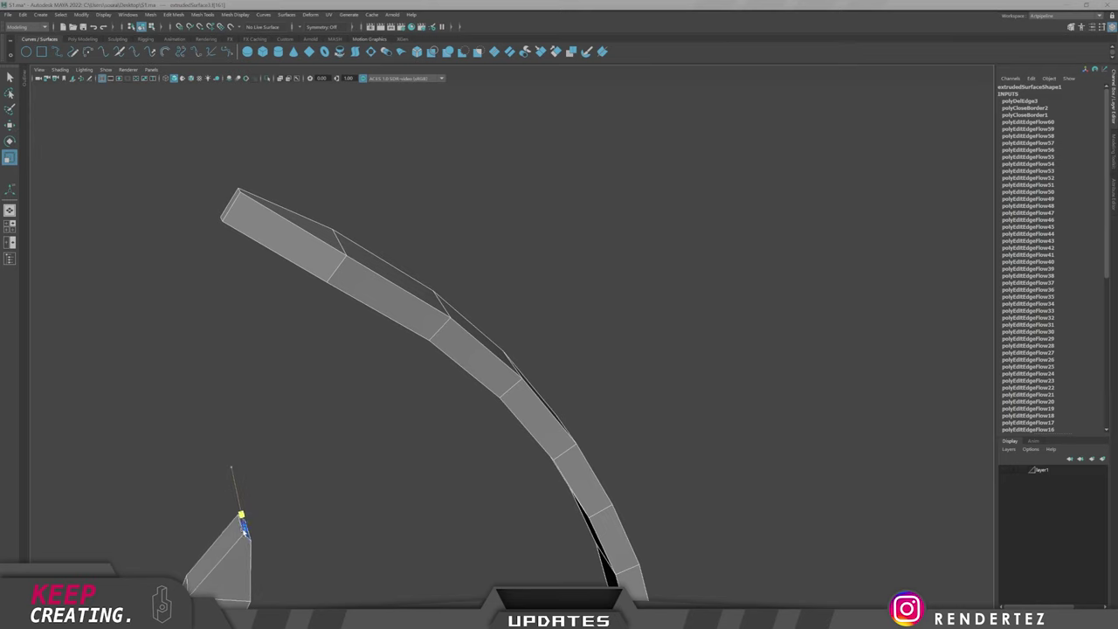
left_click_drag(394, 528, 315, 444, "alt")
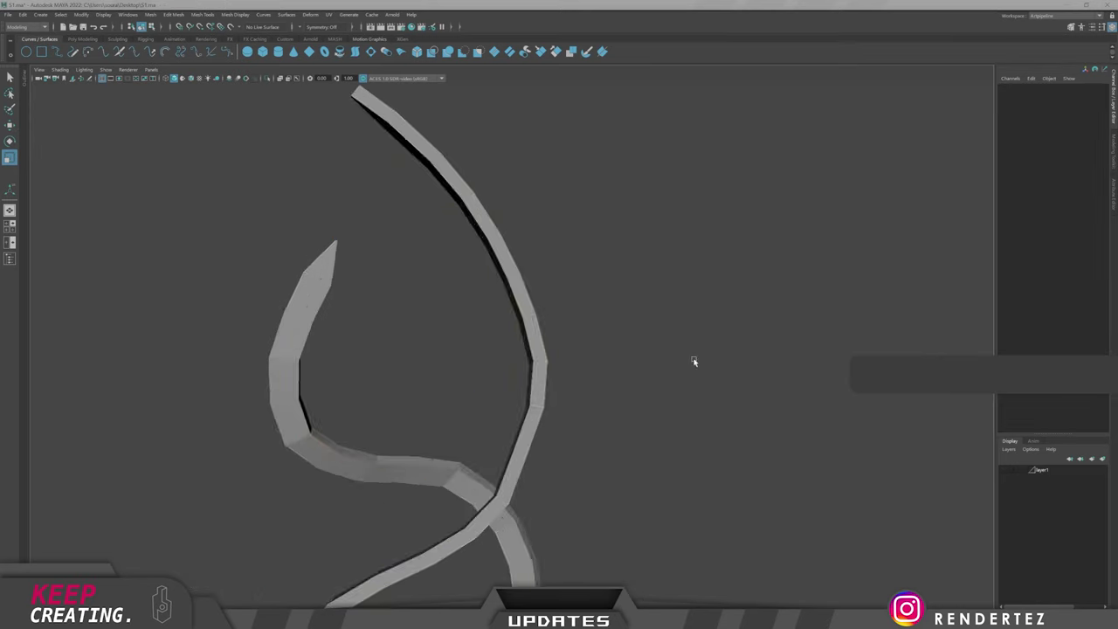
right_click_drag(695, 361, 378, 365, "alt")
left_click_drag(477, 359, 489, 369, "alt")
right_click_drag(317, 358, 594, 376, "alt")
Delete the ribbon's construction history.
left_click(576, 453)
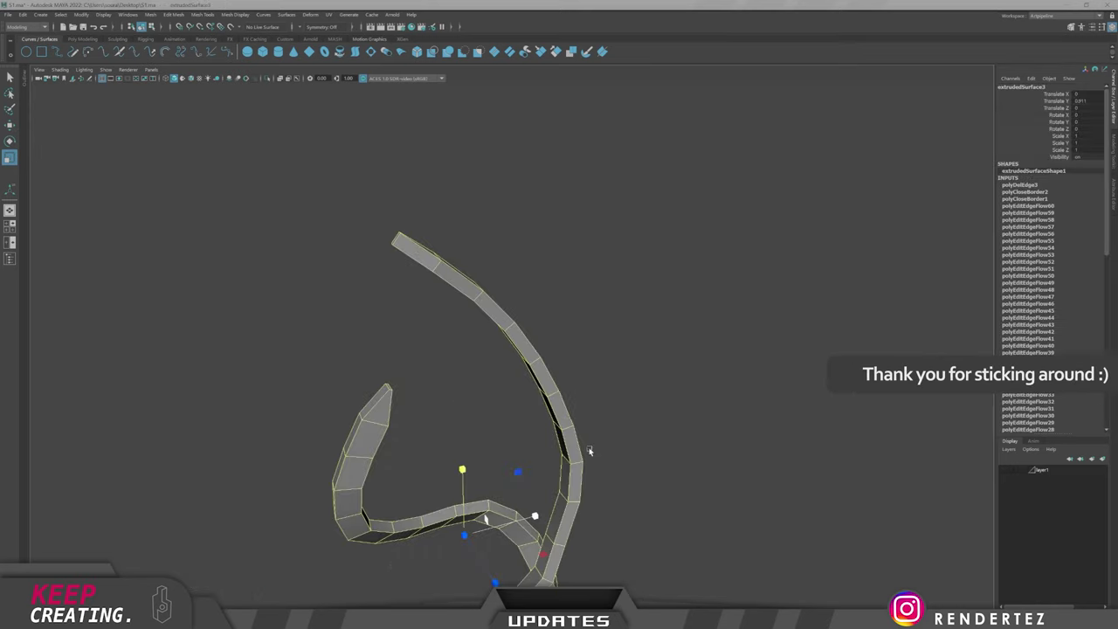
left_click_drag(589, 450, 621, 297, "alt")
key("w")
key("alt+shift+d")
Apply Edit Edge Flow to the edge loops in the long arm's section above the crossing.
middle_click_drag(621, 297, 619, 396, "alt")
right_click_drag(568, 320, 570, 347)
left_click(505, 217)
left_click_drag(576, 436, 481, 486, "alt")
double_click(484, 463)
key("g")
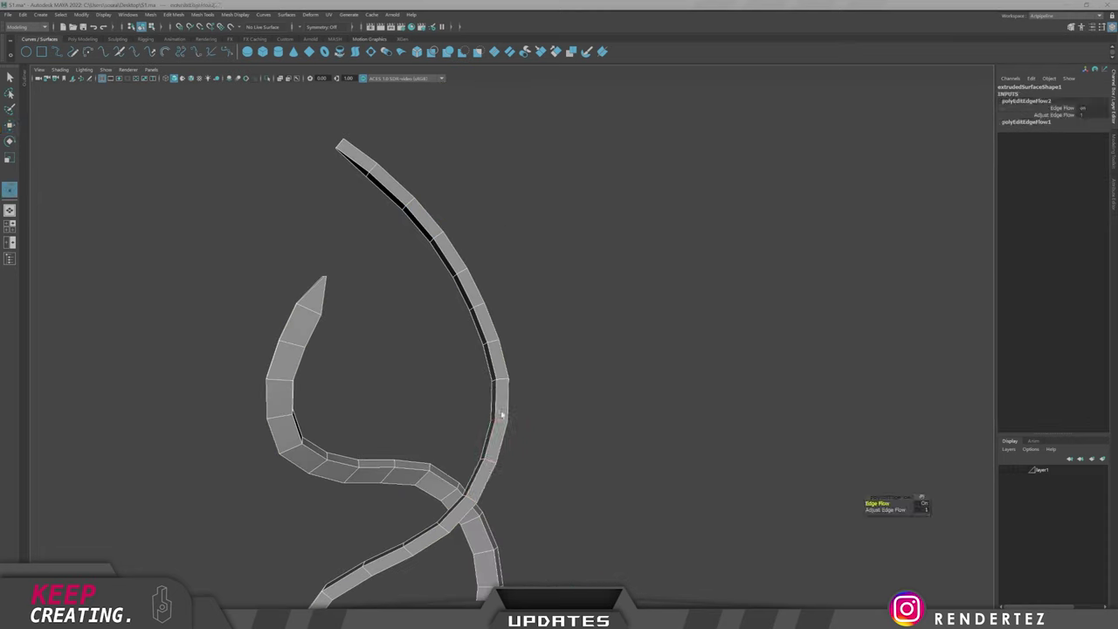
key("q")
left_click(548, 430)
Select the strip of inner faces along the long arm above the crossing and apply Transform Component to them.
left_click_drag(500, 440, 564, 381, "alt")
right_click_drag(568, 262, 568, 292)
left_click(551, 229)
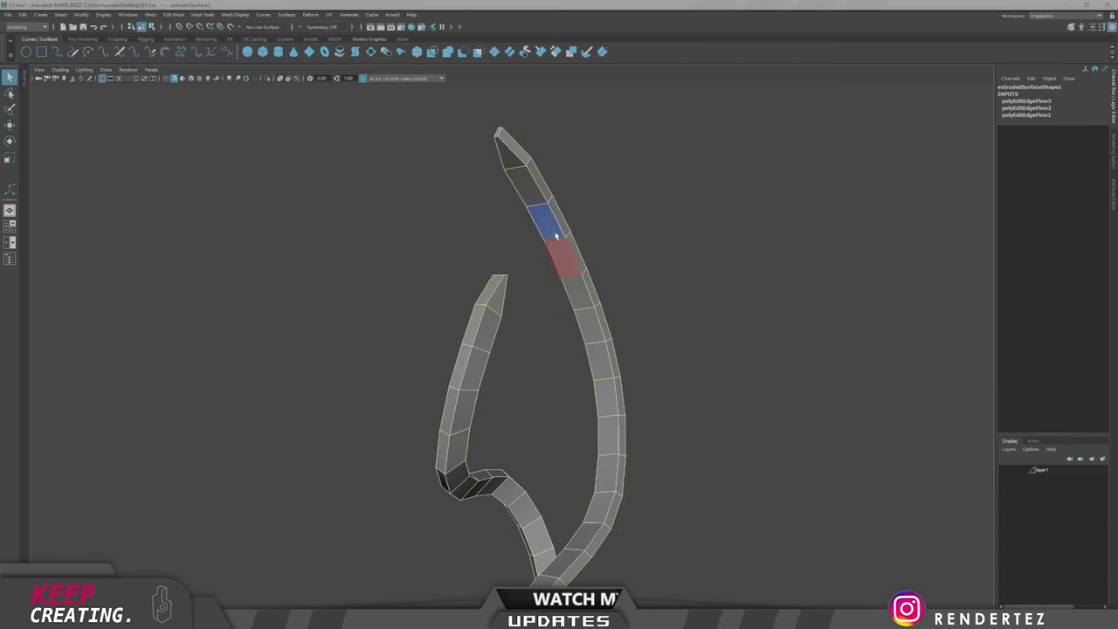
double_click(601, 504, "shift")
left_click_drag(601, 504, 566, 447, "alt")
right_click_drag(599, 361, 599, 515, "shift")
left_click_drag(539, 447, 484, 389, "alt")
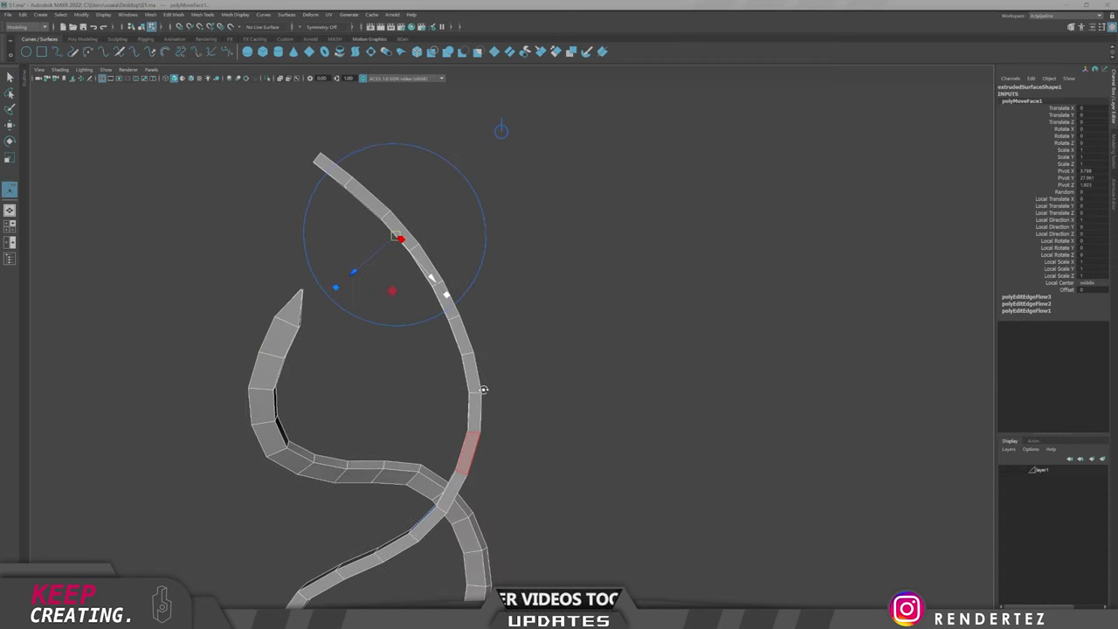
Offset a shorter run of the long arm's inner faces along their normals by about 0.225 with Transform Component.
left_click_drag(349, 242, 487, 249, "alt")
left_click(492, 251)
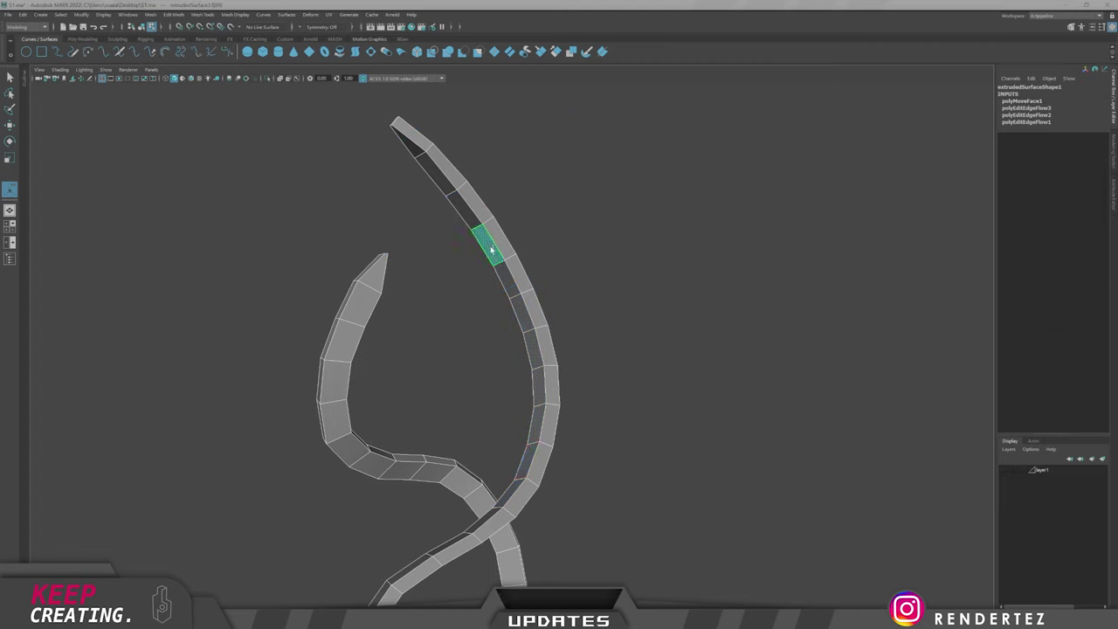
right_click_drag(656, 390, 661, 556, "shift")
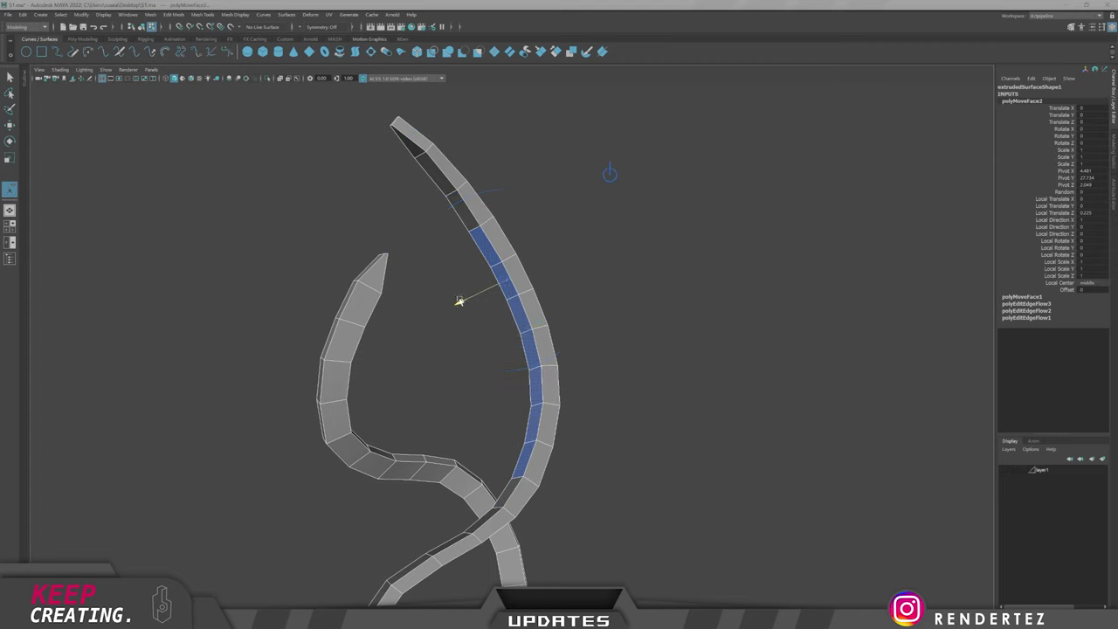
Offset two progressively shorter groups of inner faces at the long arm's middle, the last by about 0.162, and return to object mode.
left_click(499, 278)
right_click_drag(645, 389, 655, 554, "shift")
left_click(522, 335)
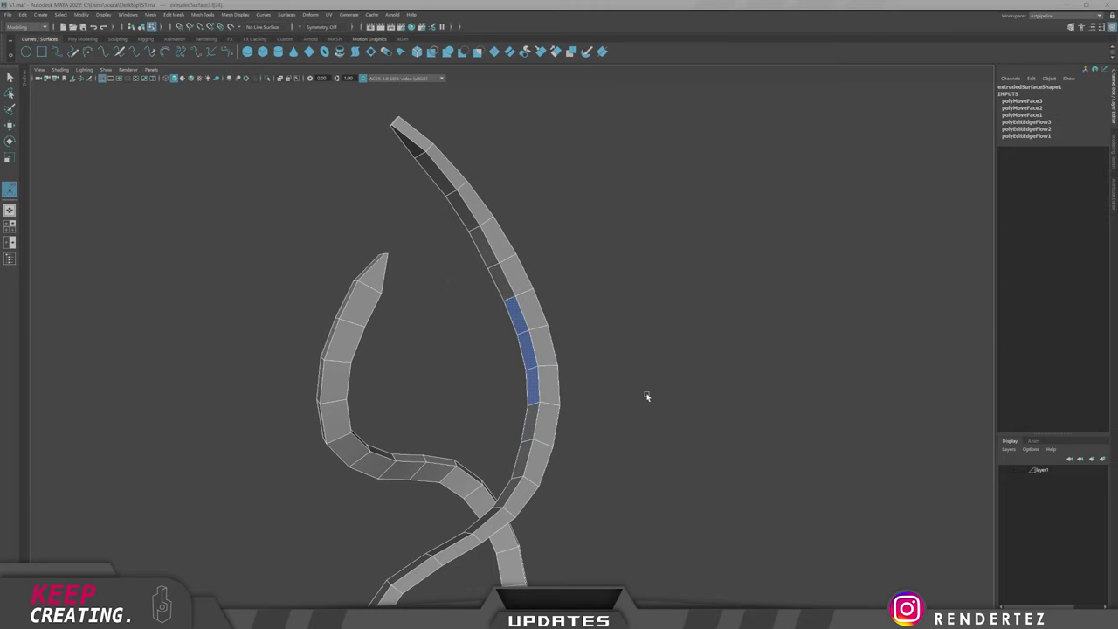
right_click_drag(647, 396, 651, 567, "shift")
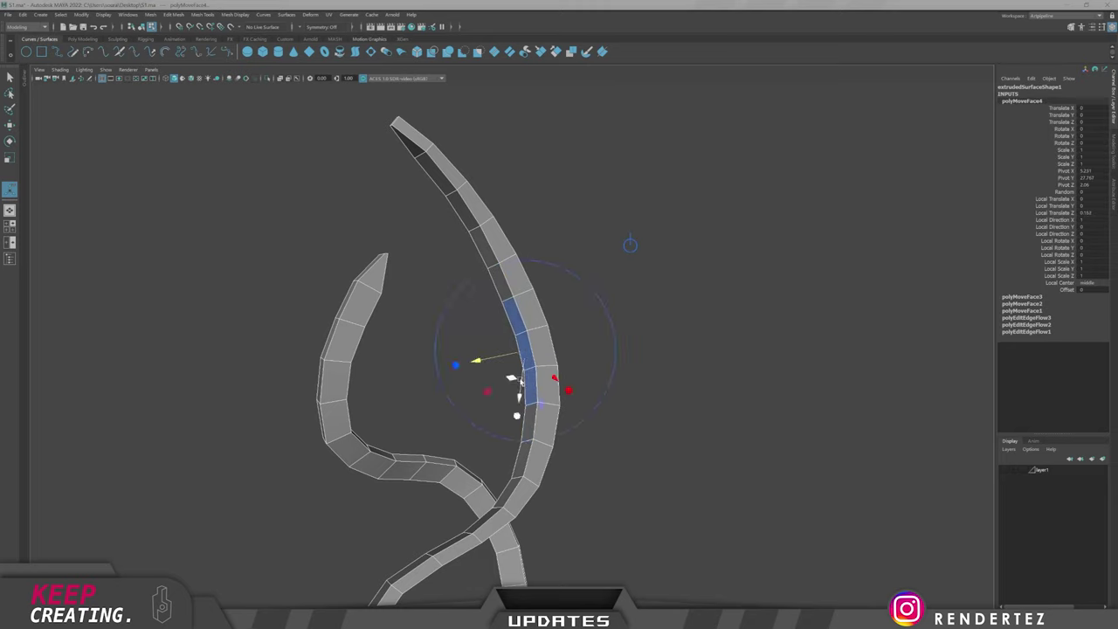
left_click(527, 354)
right_click_drag(612, 392, 389, 361, "alt")
left_click_drag(390, 361, 397, 364, "alt")
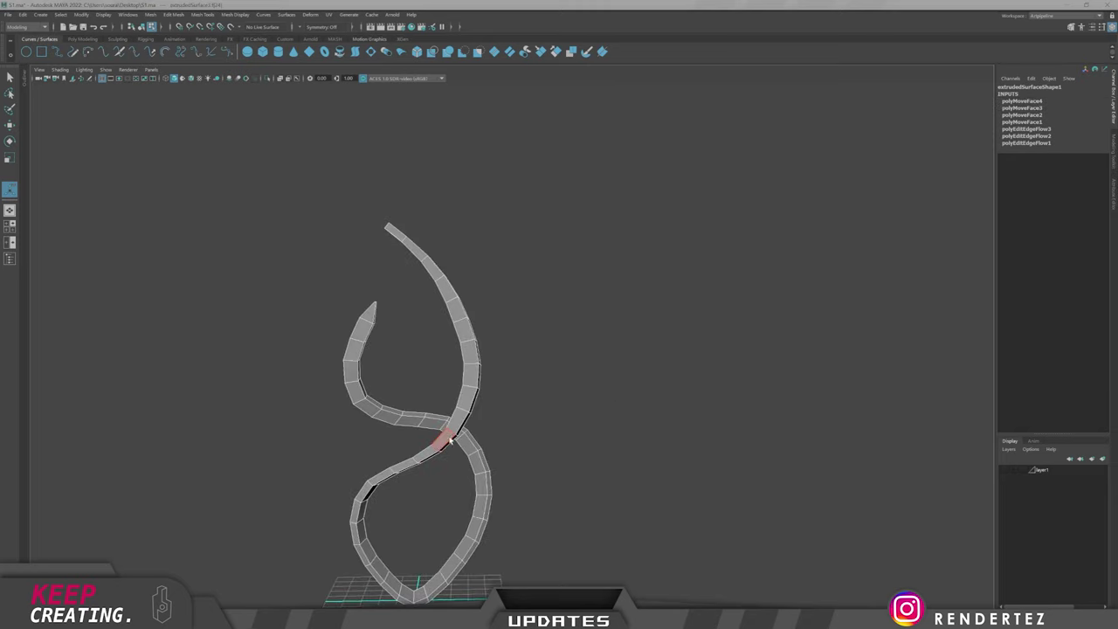
right_click_drag(449, 438, 486, 403)
key("q")
Select the face loops along the ribbon's sides and convert the selection to their perimeter edges.
left_click_drag(436, 302, 463, 295, "alt")
left_click_drag(543, 430, 548, 489, "alt")
left_click(556, 382)
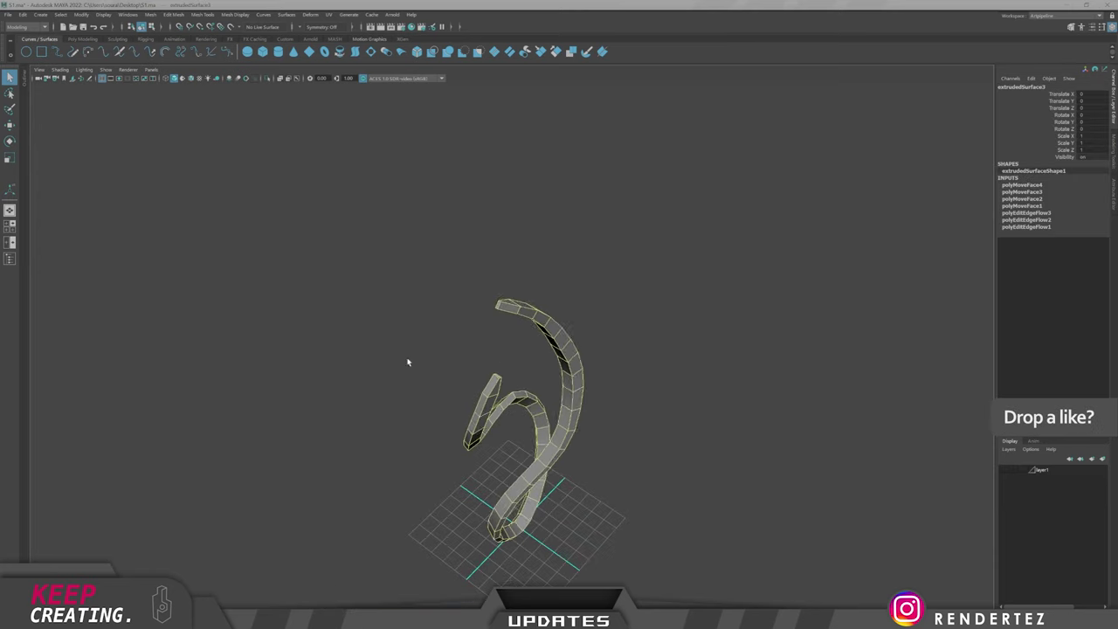
right_click_drag(409, 361, 583, 341, "alt")
left_click_drag(584, 340, 581, 384, "alt")
right_click_drag(581, 385, 580, 421)
left_click(491, 359)
double_click(522, 362, "shift")
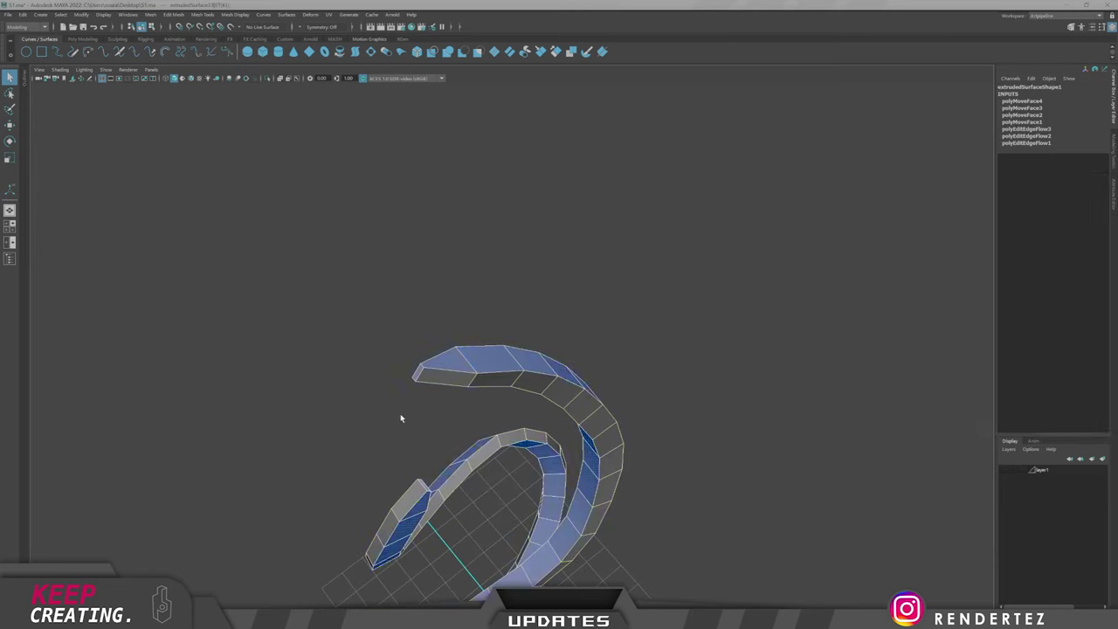
right_click_drag(785, 354, 785, 354, "ctrl")
left_click_drag(389, 362, 449, 357, "alt")
right_click_drag(450, 358, 645, 398, "alt")
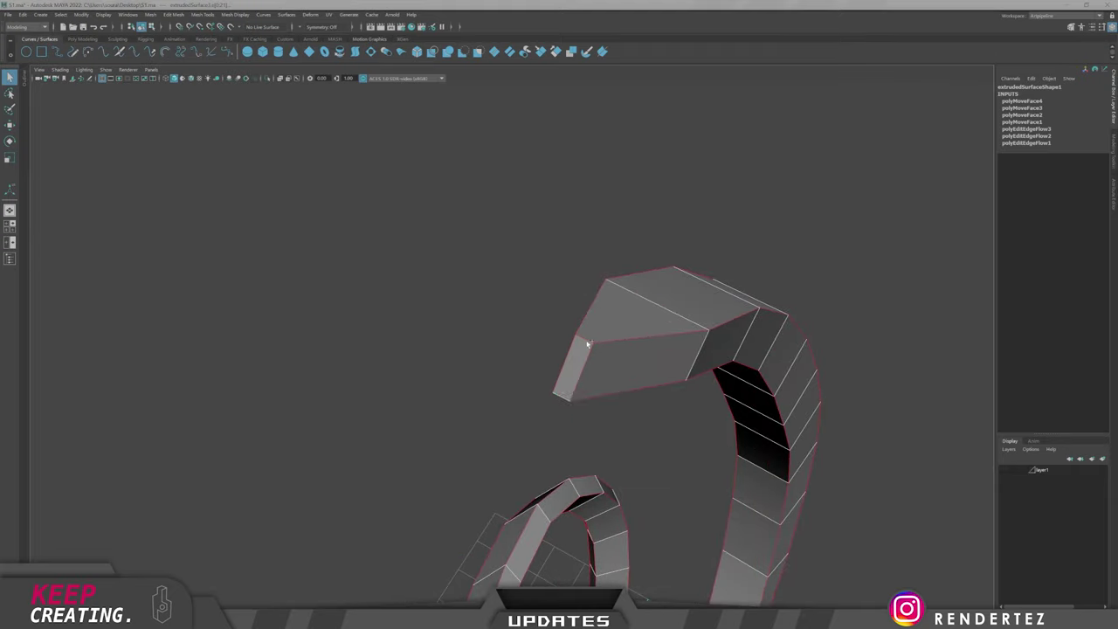
Refine the lengthwise edge selection and bevel the ribbon's edges with a fraction of 0.832.
right_click_drag(559, 397, 458, 419, "alt")
left_click_drag(459, 419, 495, 338, "alt")
right_click_drag(494, 339, 307, 380, "alt")
left_click(539, 438, "ctrl")
left_click_drag(308, 380, 611, 328, "alt")
right_click_drag(612, 327, 559, 343, "alt")
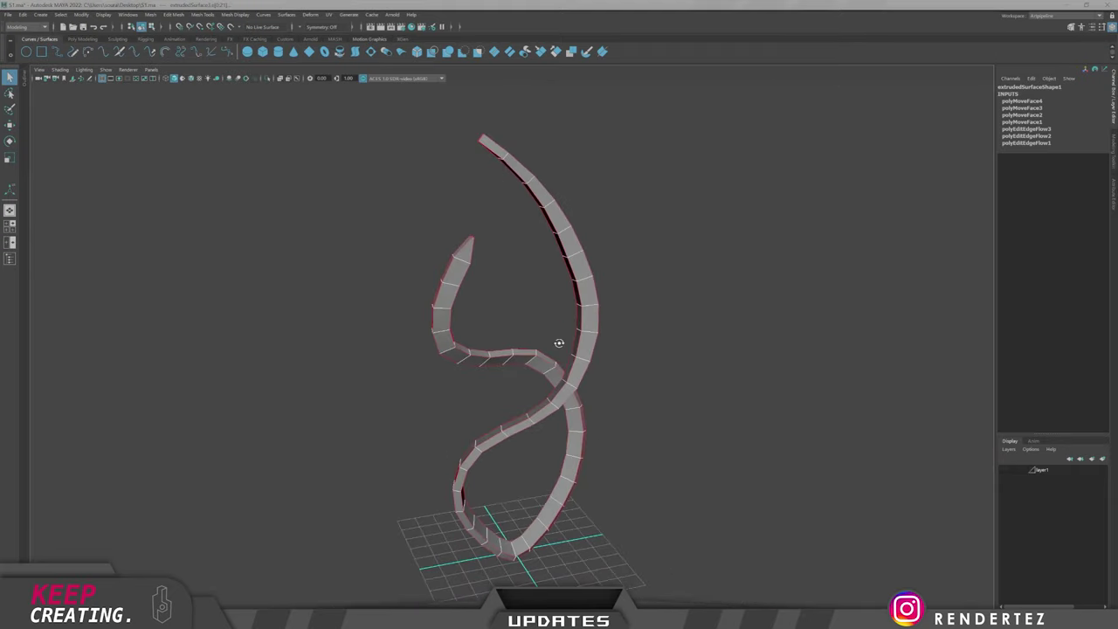
key("ctrl+b")
left_click_drag(559, 342, 399, 317, "alt")
right_click_drag(399, 317, 530, 384, "alt")
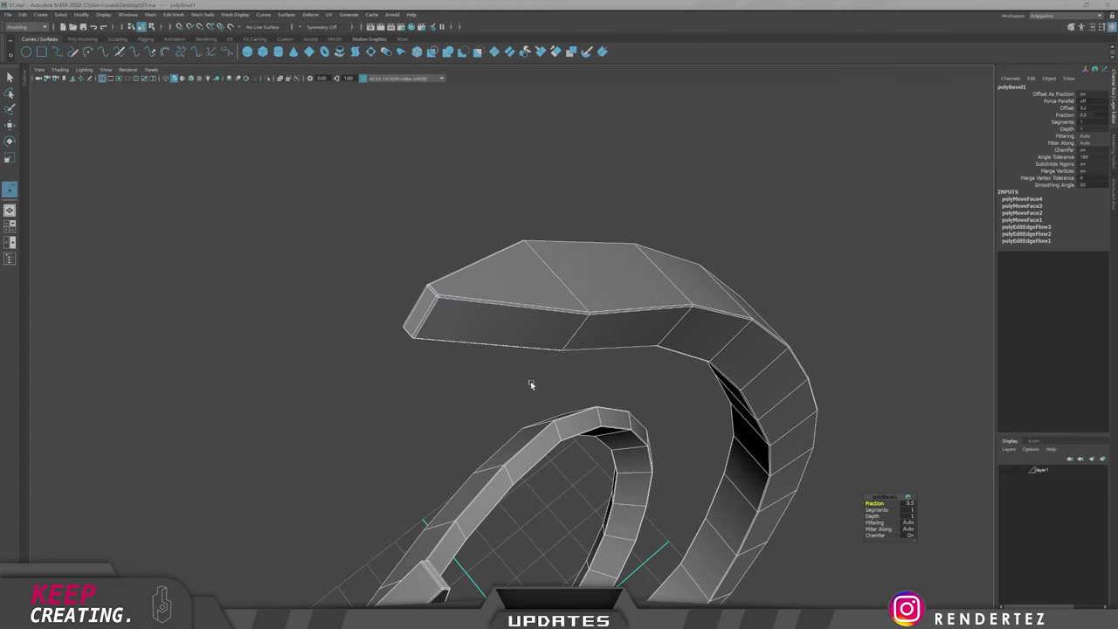
middle_click_drag(529, 384, 674, 395)
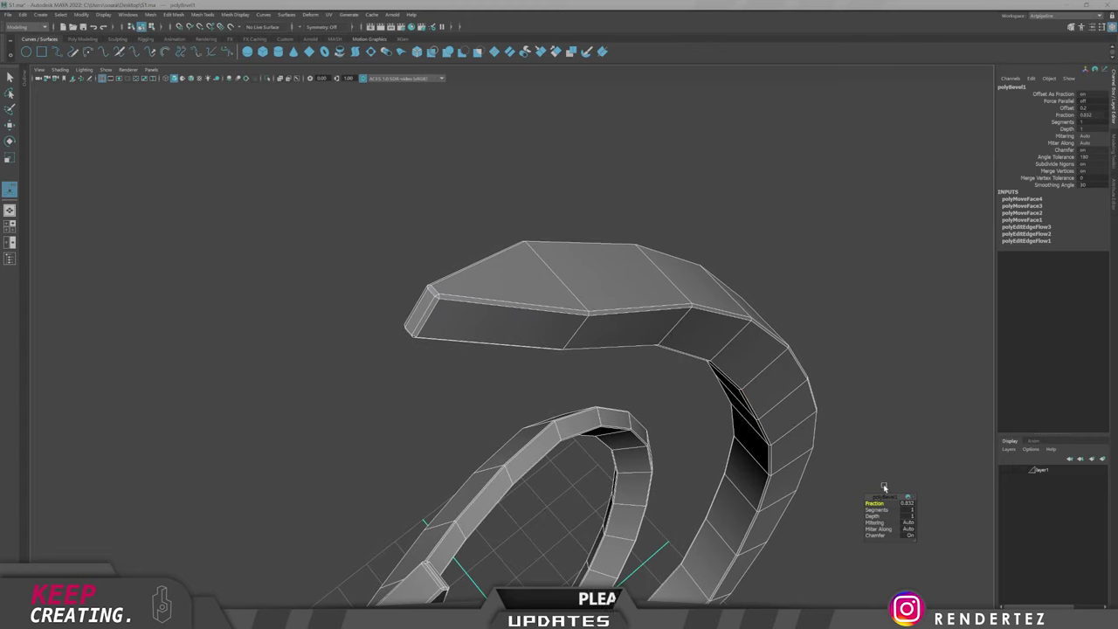
left_click_drag(877, 510, 882, 512)
Turn on smooth preview for the ribbon and raise it above the grid to a Translate Y of 10.262.
key("q")
left_click(649, 193)
right_click_drag(649, 192, 514, 371, "alt")
left_click_drag(513, 371, 559, 324, "alt")
left_click(567, 329)
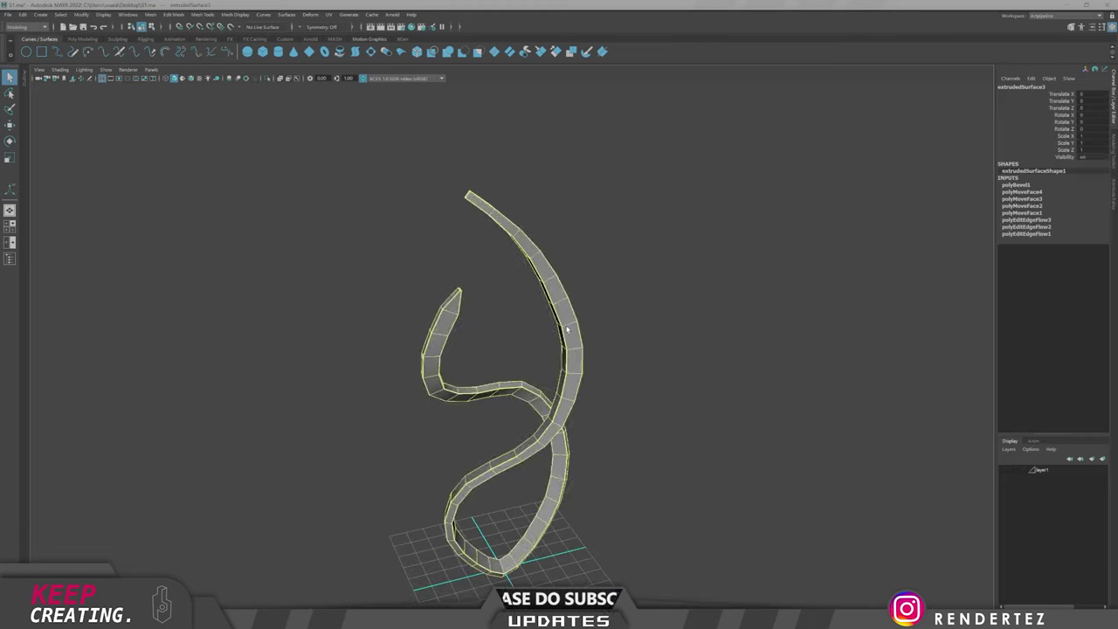
key("3")
left_click(605, 325)
right_click_drag(604, 325, 538, 306, "alt")
mouse_move(539, 307)
left_mouse_down("alt")
mouse_move(429, 297)
mouse_move(786, 299)
mouse_move(591, 327)
mouse_move(565, 369)
mouse_move(521, 368)
mouse_move(559, 367)
mouse_move(520, 381)
left_mouse_up("alt")
left_click(525, 402)
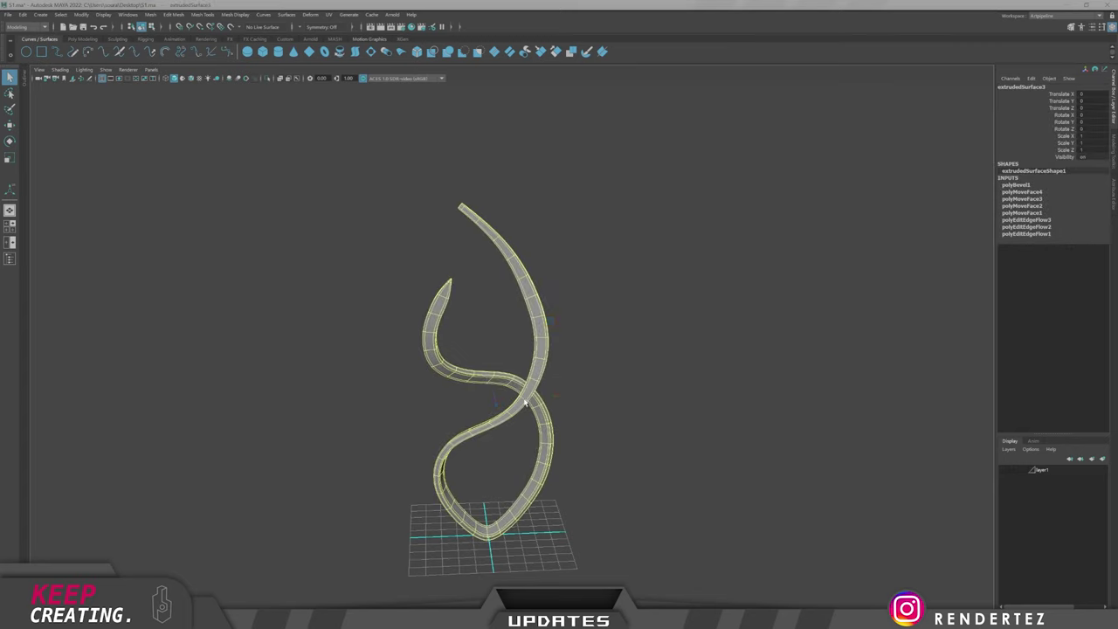
left_click_drag(489, 303, 489, 212)
Create a polygon cylinder at the origin beneath the ribbon and scale it up for a base.
left_click(577, 364)
right_click_drag(576, 365, 524, 428, "shift")
key("r")
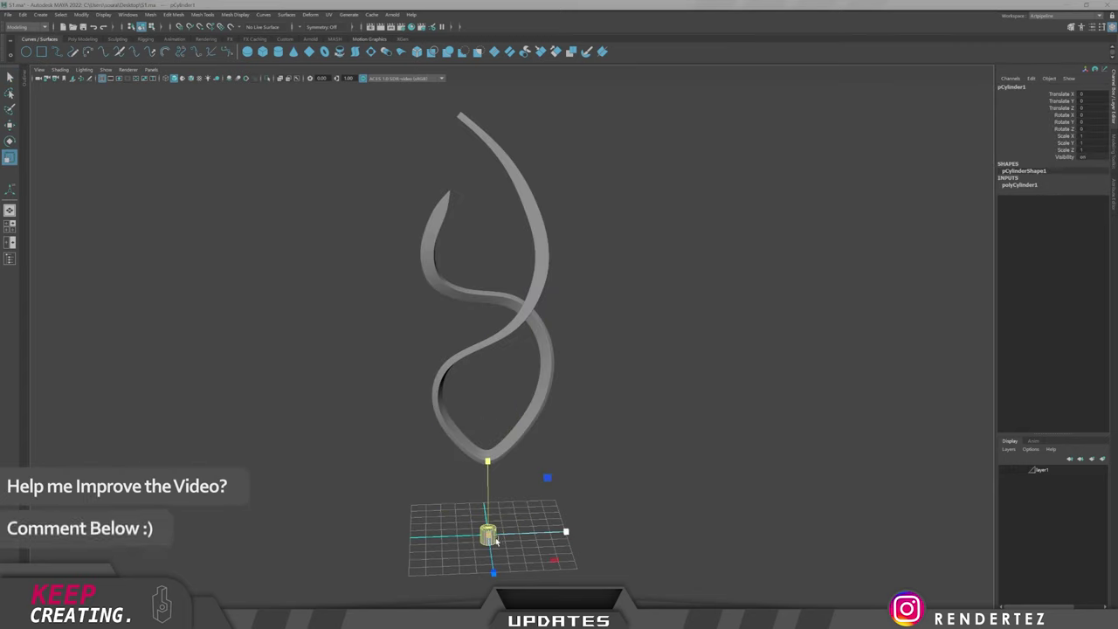
left_click_drag(490, 535, 604, 547)
key("w")
left_click_drag(488, 459, 513, 489)
Move the cylinder's faces to shorten it into a low round base standing on the grid, and return to object mode.
scroll(683, 478, "down", 3)
left_click_drag(583, 517, 556, 474, "alt")
right_click_drag(534, 491, 535, 546)
left_click_drag(607, 584, 382, 434)
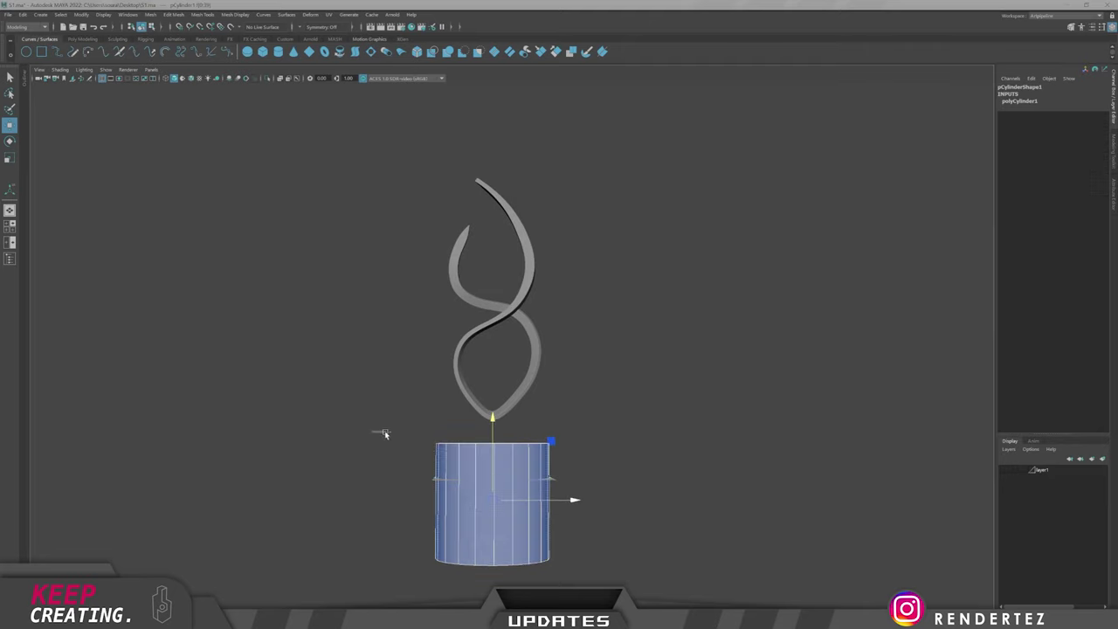
left_click(615, 478)
left_click_drag(627, 592, 385, 522)
left_click_drag(496, 477, 574, 474)
left_click(568, 428)
left_click_drag(567, 428, 583, 502, "alt")
scroll(586, 517, "up", 3)
right_click_drag(559, 519, 594, 480)
left_click(572, 445)
left_click_drag(572, 446, 551, 419, "alt")
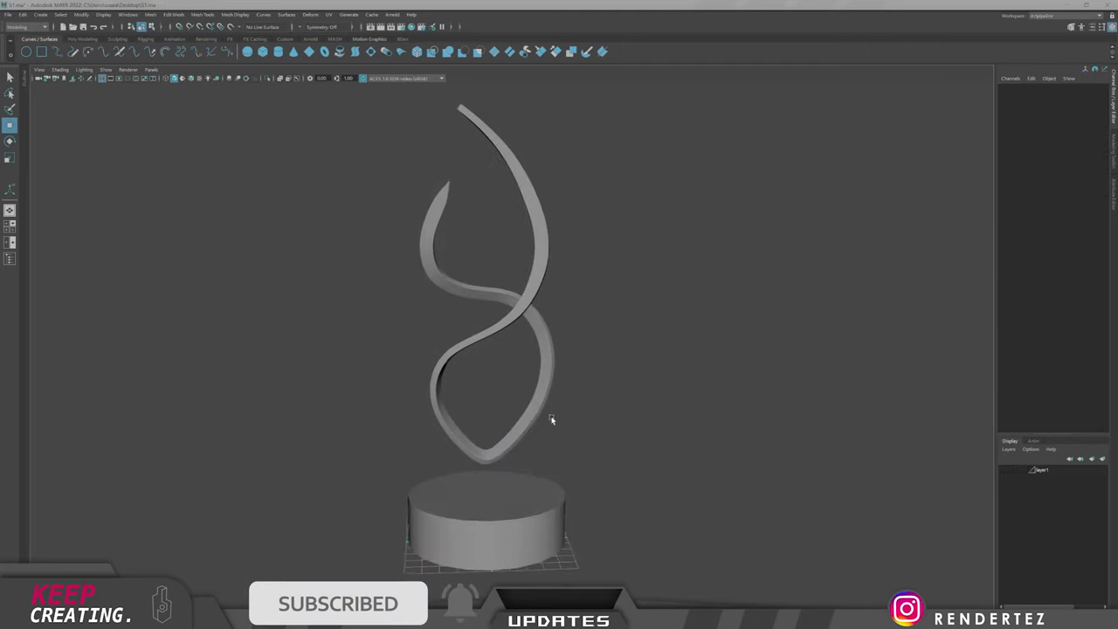
Lower the ribbon to a Translate Y of 6.445 so its bottom bend rests on the base, checking it in front view.
left_click(502, 514)
left_click(592, 455)
left_click(537, 407)
key("1")
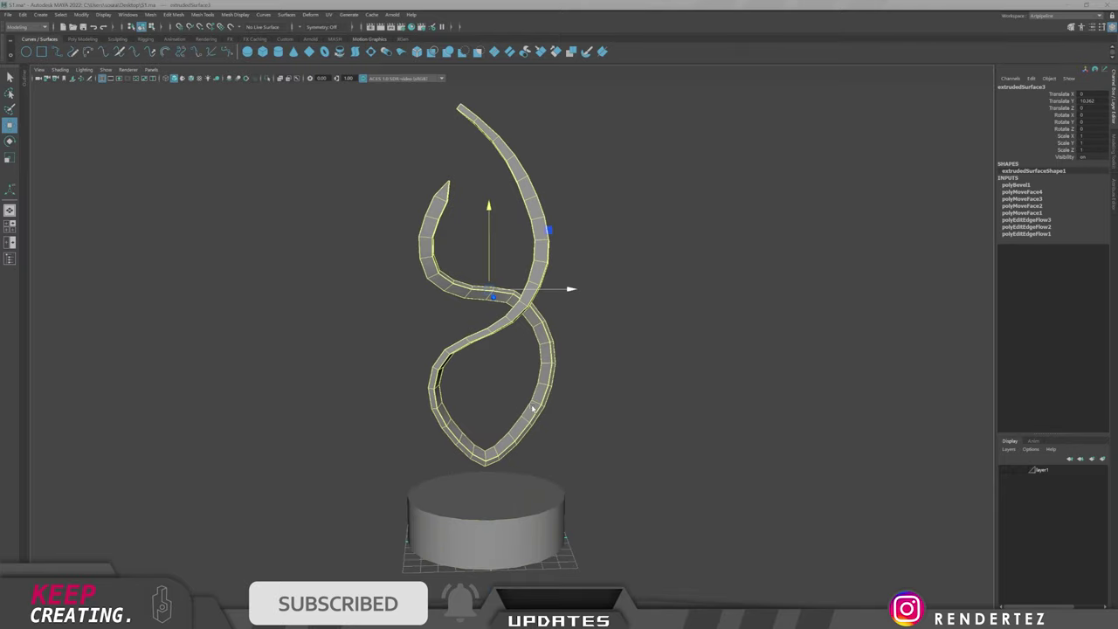
key("space")
key("space")
scroll(376, 446, "down", 10)
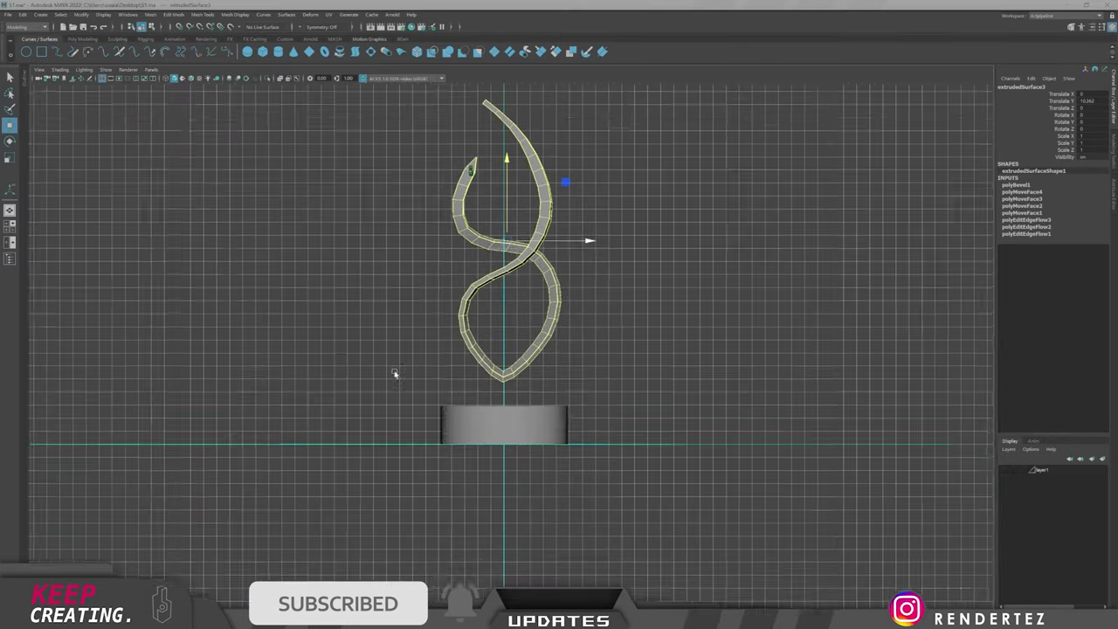
scroll(524, 354, "up", 10)
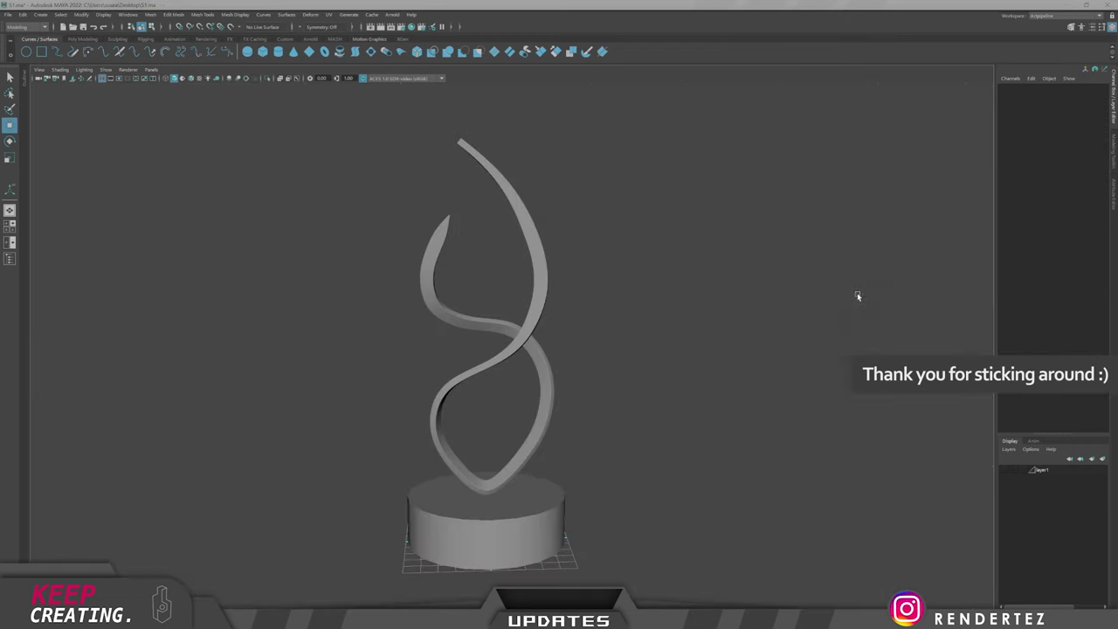
Bevel the base's top rim with a fraction of 0.074 and additional segments, and return to object mode.
mouse_move(856, 294)
left_mouse_down("alt")
mouse_move(561, 439)
mouse_move(474, 457)
left_mouse_up("alt")
scroll(552, 472, "up", 3)
key("ctrl+b")
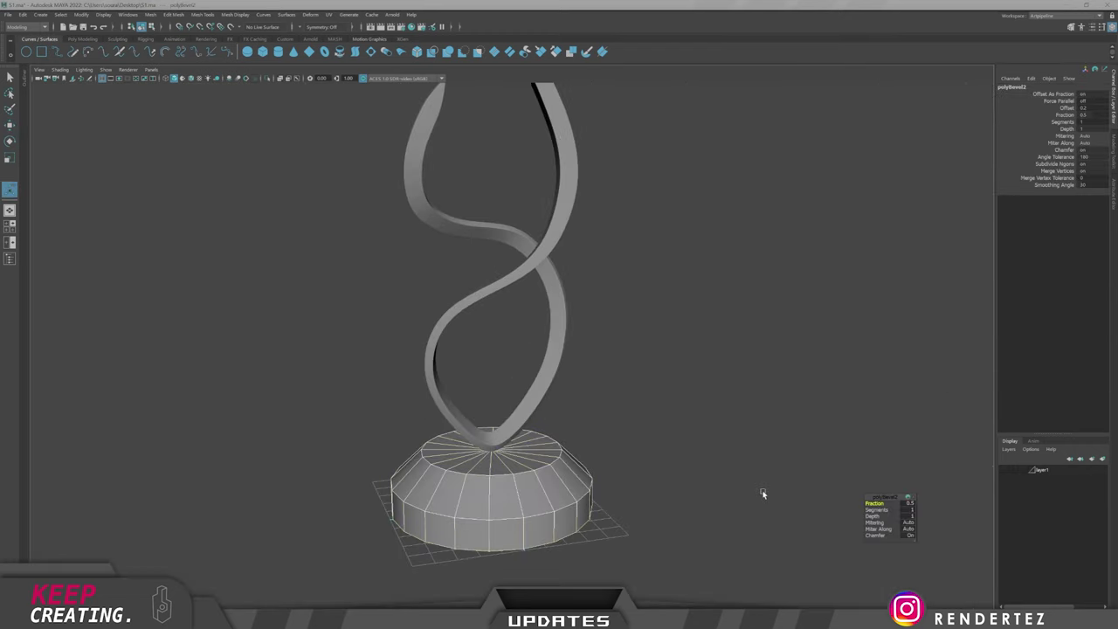
left_click_drag(761, 491, 621, 476)
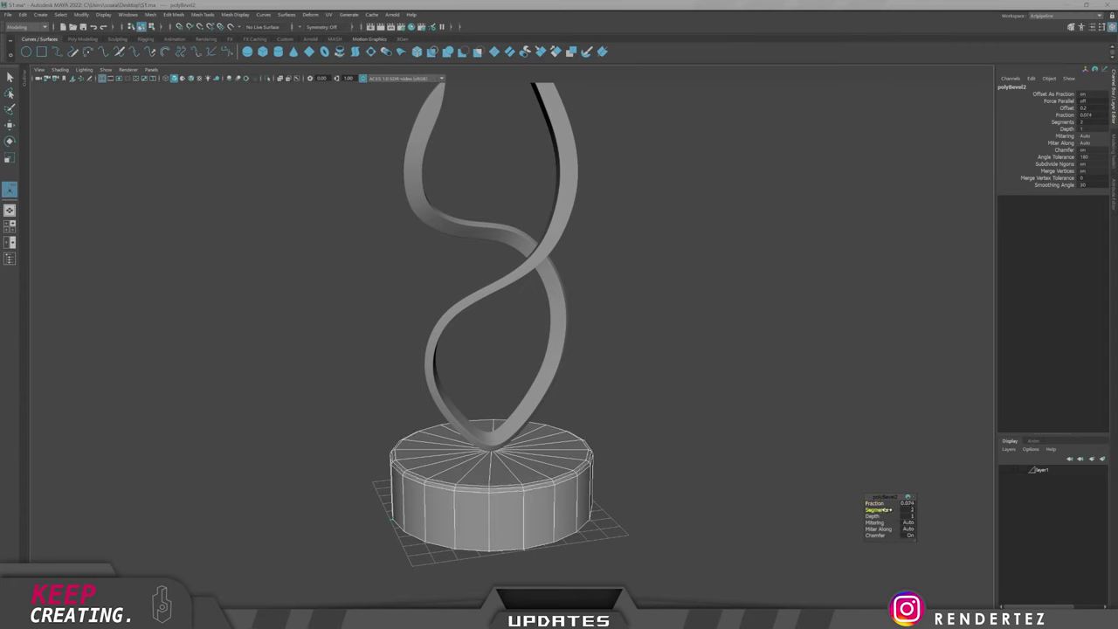
left_click(546, 504)
right_click_drag(546, 504, 614, 441)
Apply the Smooth operation to the base three times.
left_click(572, 458)
mouse_move(569, 392)
right_mouse_down("shift")
mouse_move(566, 456)
mouse_move(684, 345)
right_mouse_up("shift")
key("g")
key("g")
key("q")
scroll(601, 391, "down", 3)
left_click(600, 390)
left_click_drag(596, 394, 539, 411, "alt")
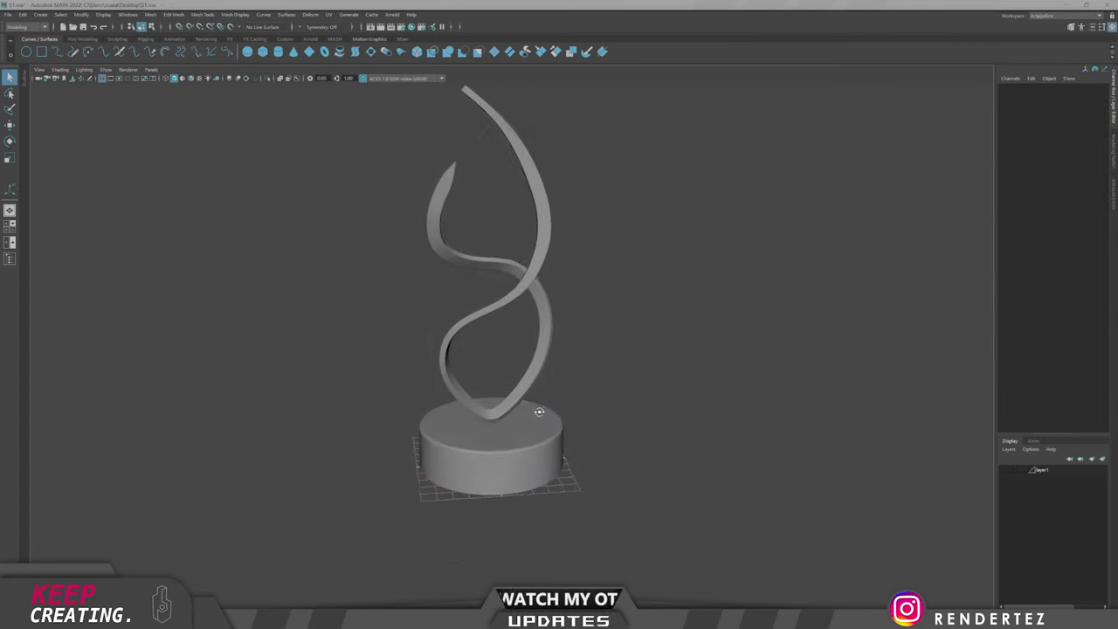
Apply the Smooth operation to the ribbon twice.
left_click(535, 375)
right_click_drag(541, 347, 532, 396, "shift")
middle_click_drag(615, 370, 627, 398, "alt")
key("g")
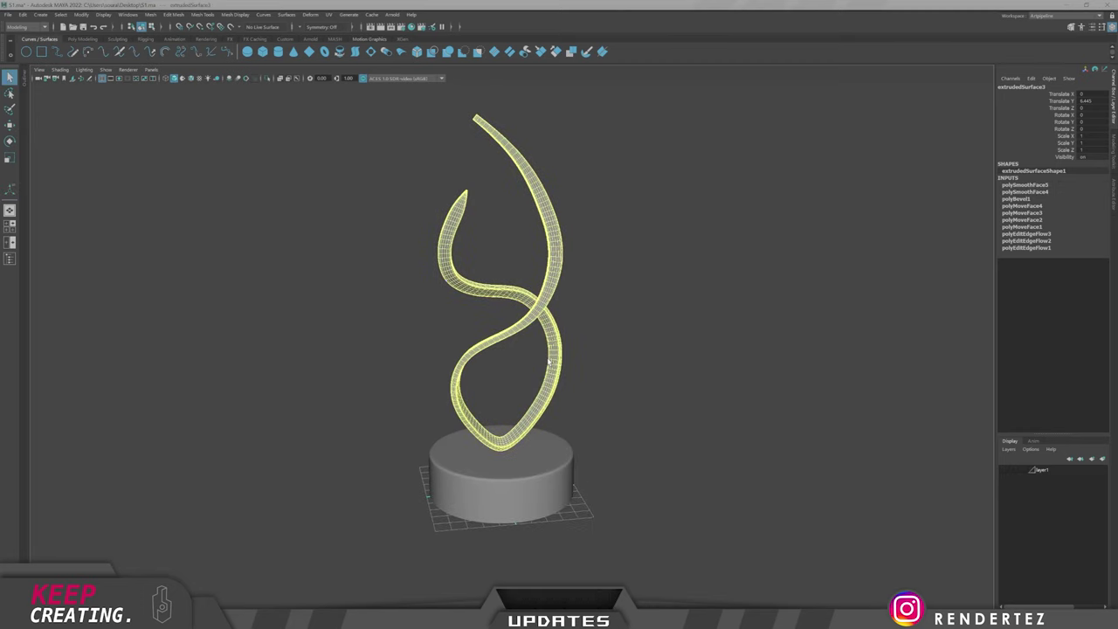
left_click(499, 357)
Delete the construction history and freeze the transformations of the ribbon and the base together.
left_click_drag(499, 357, 589, 406, "alt")
left_click_drag(603, 489, 383, 383)
key("alt+shift+d")
key("w")
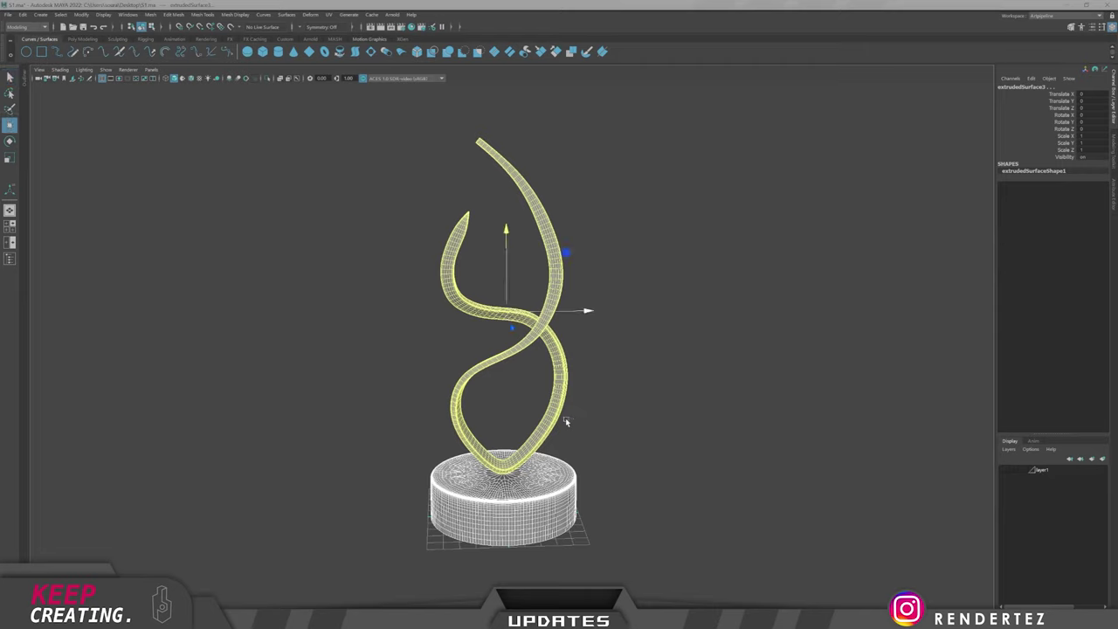
left_click(657, 372)
scroll(657, 371, "down", 3)
mouse_move(576, 362)
left_mouse_down("alt")
mouse_move(476, 347)
mouse_move(574, 350)
left_mouse_up("alt")
scroll(567, 393, "up", 3)
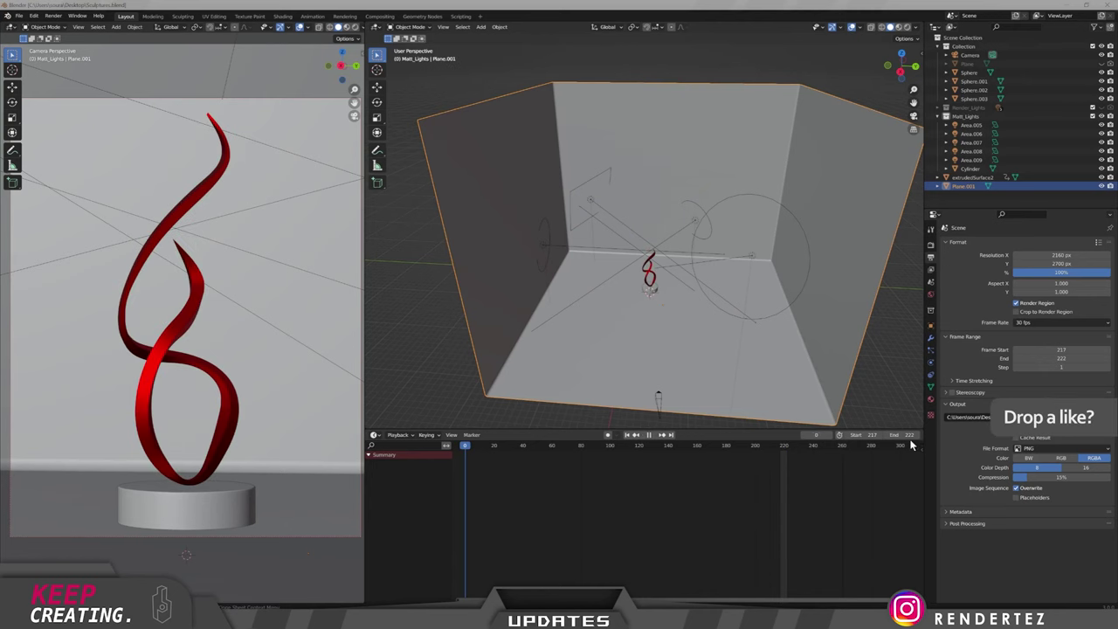
Switch to the sculpture scene in Blender, close the timeline area to enlarge the user viewport, and widen the camera view slightly.
left_click(369, 428)
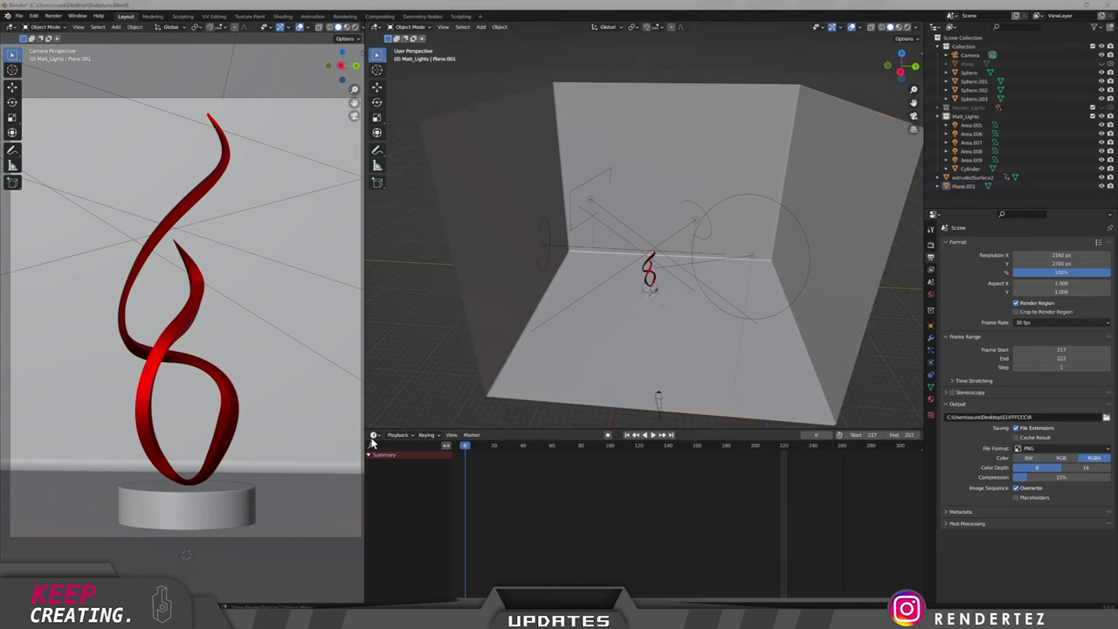
left_click_drag(367, 426, 370, 446)
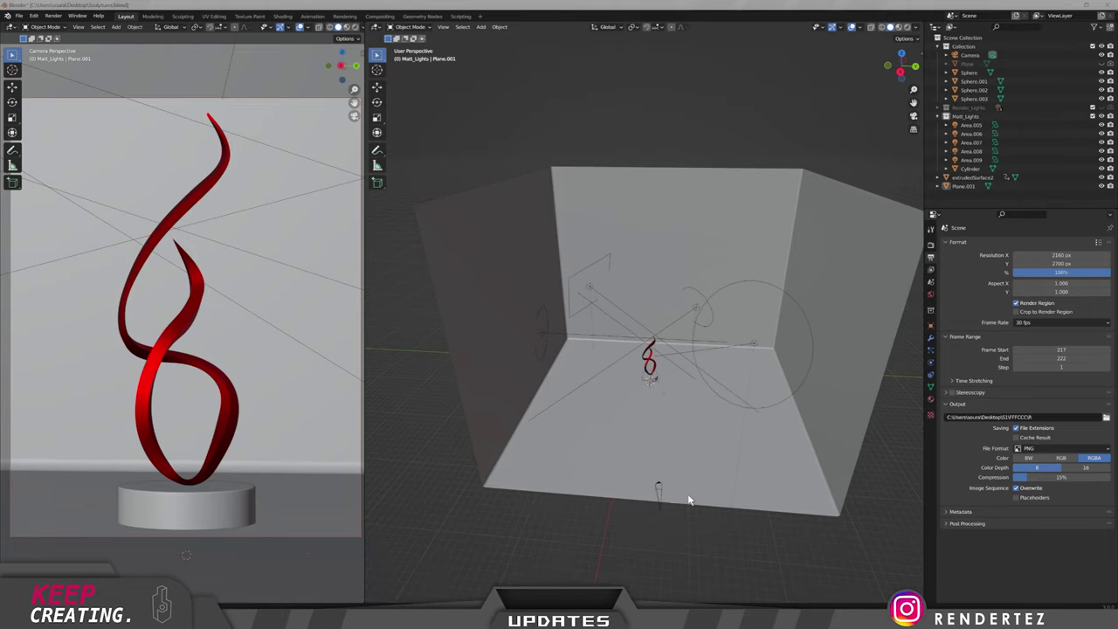
mouse_move(688, 499)
middle_mouse_down()
mouse_move(704, 497)
mouse_move(675, 492)
middle_mouse_up()
left_click_drag(365, 440, 373, 439)
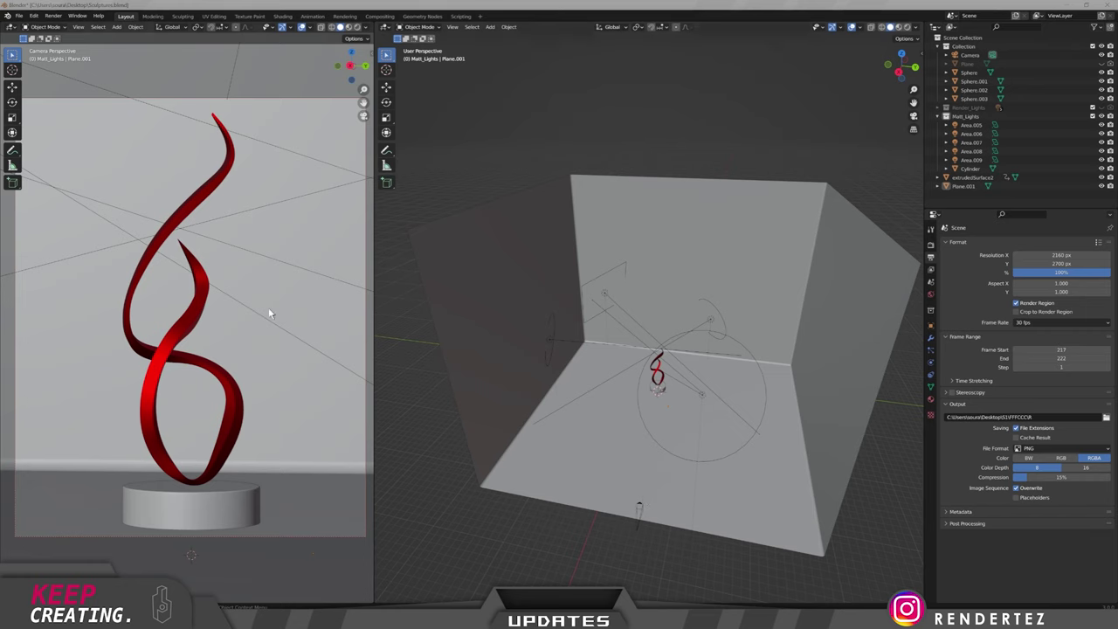
Hide the area lights Area.005 to Area.009 of the Matt_Lights collection in the viewport.
left_click(231, 428)
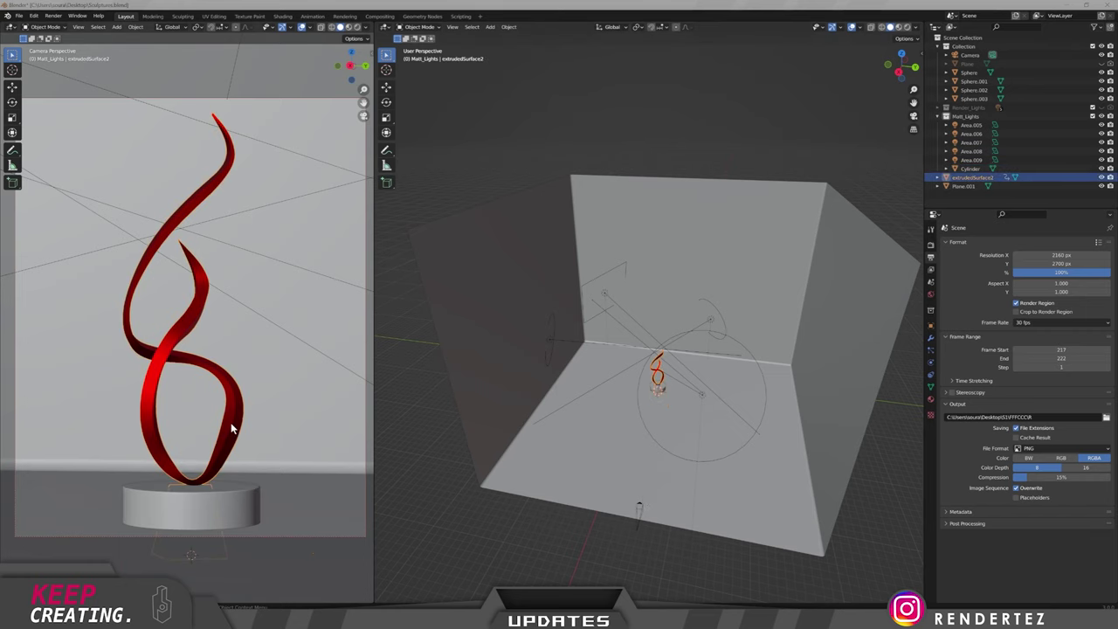
left_click(286, 415)
mouse_move(572, 446)
middle_mouse_down()
mouse_move(639, 458)
mouse_move(564, 444)
middle_mouse_up()
scroll(689, 408, "down", 4)
scroll(735, 353, "up", 4)
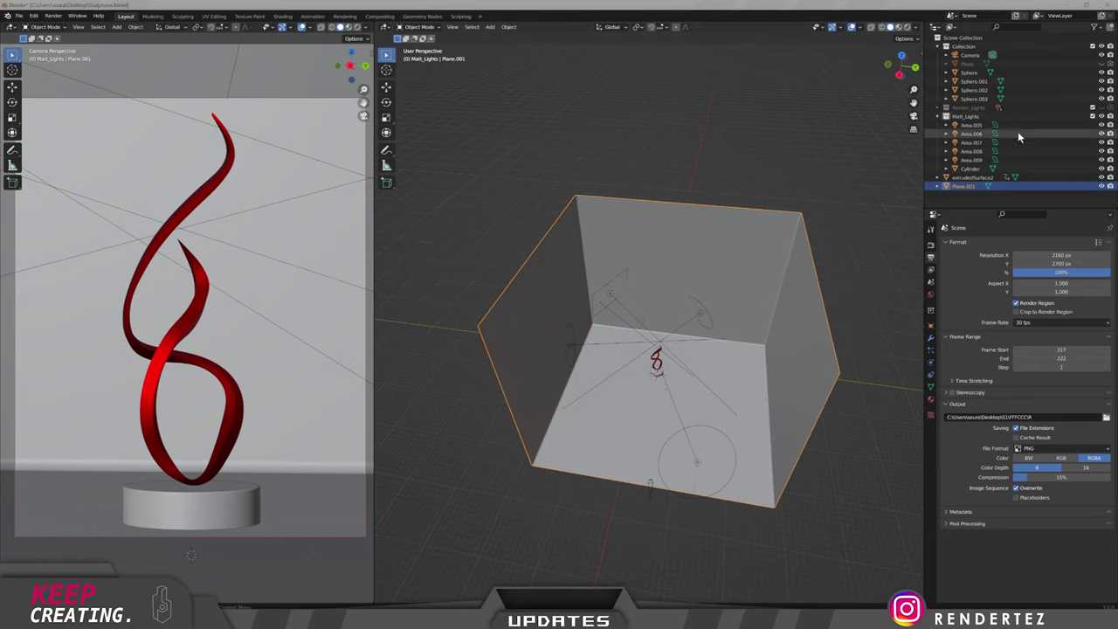
left_click_drag(1102, 125, 1103, 162)
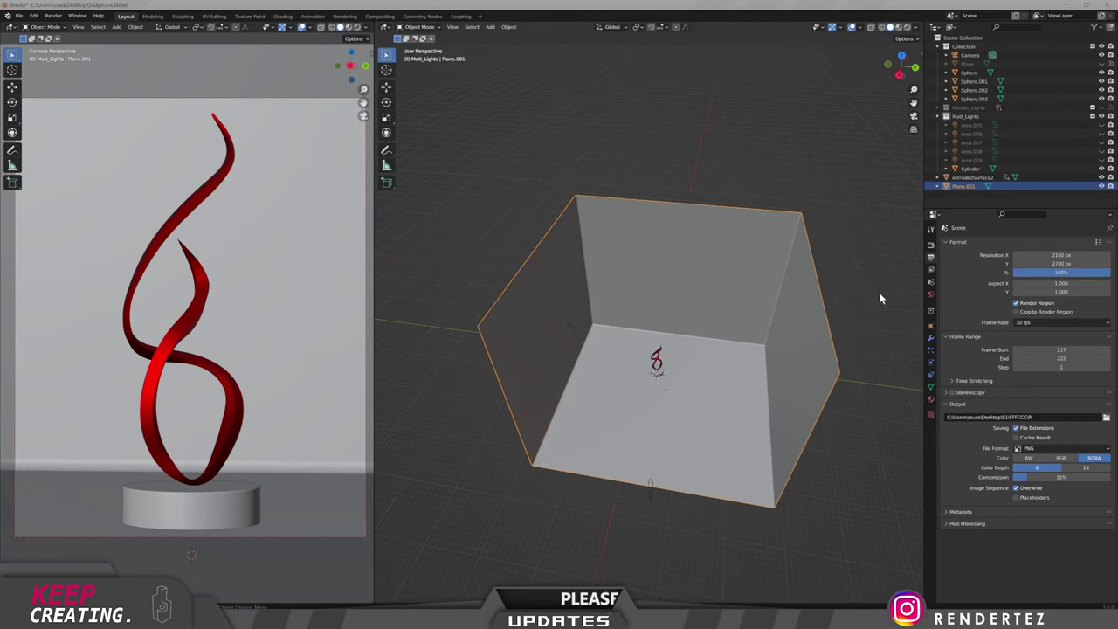
middle_click_drag(880, 298, 646, 349)
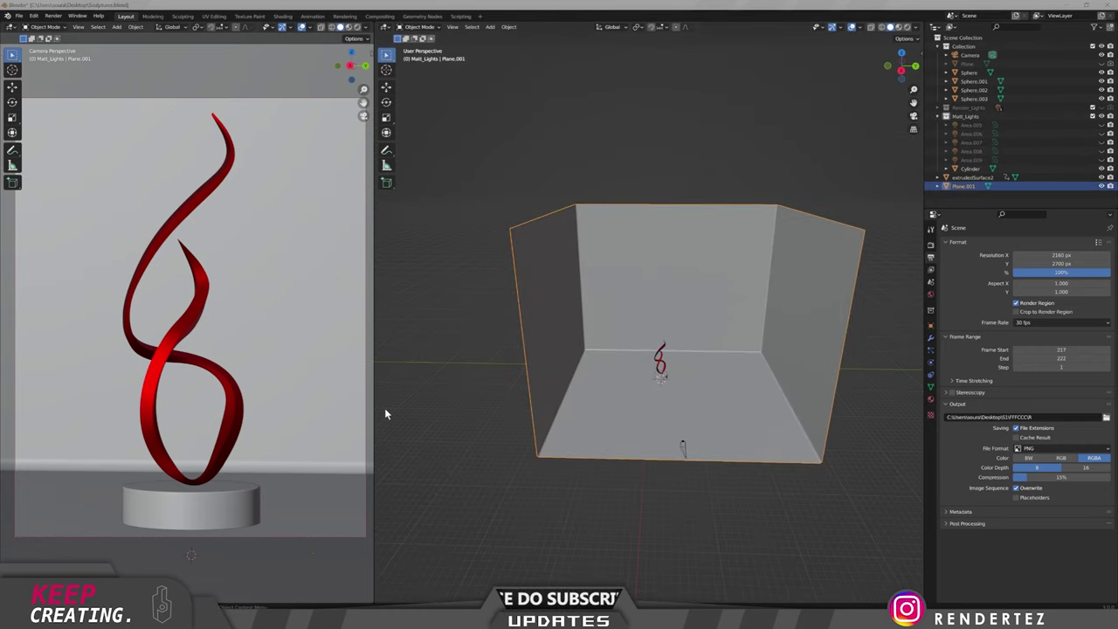
left_click_drag(380, 601, 466, 406)
left_click_drag(377, 401, 383, 446)
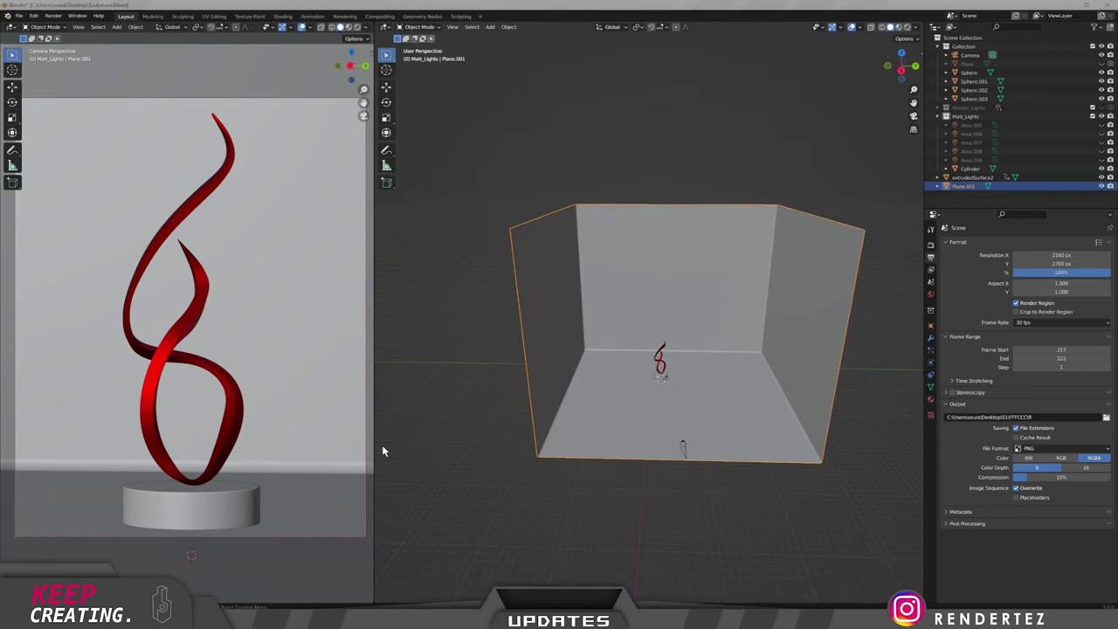
Select the camera object and switch the camera view's shading to Rendered.
left_click_drag(375, 371, 376, 371)
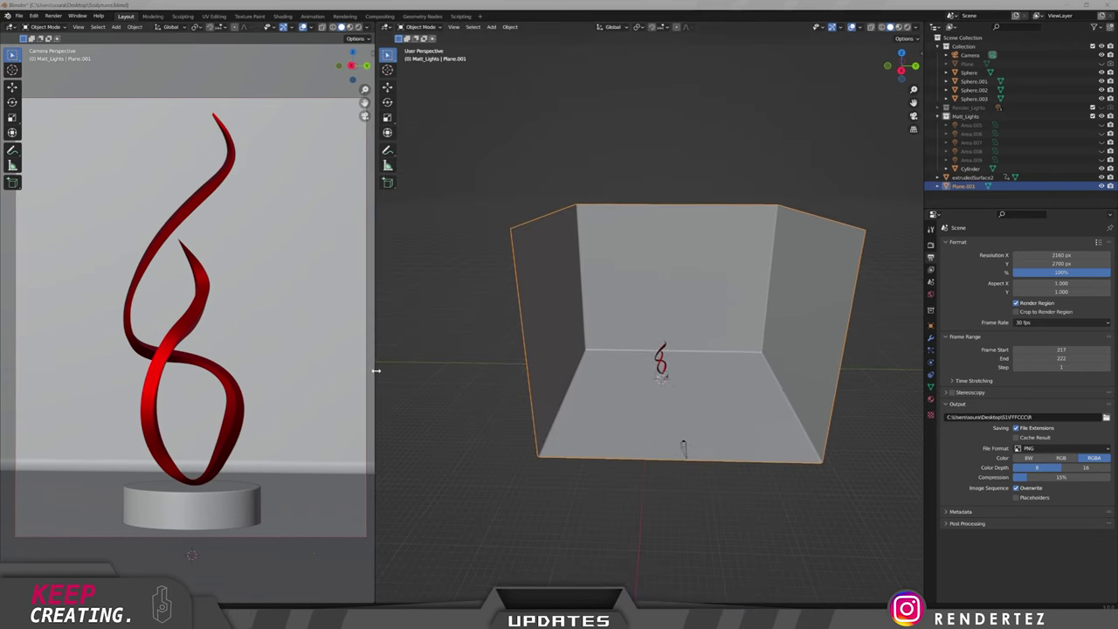
left_click(684, 450)
middle_click_drag(641, 487, 637, 474)
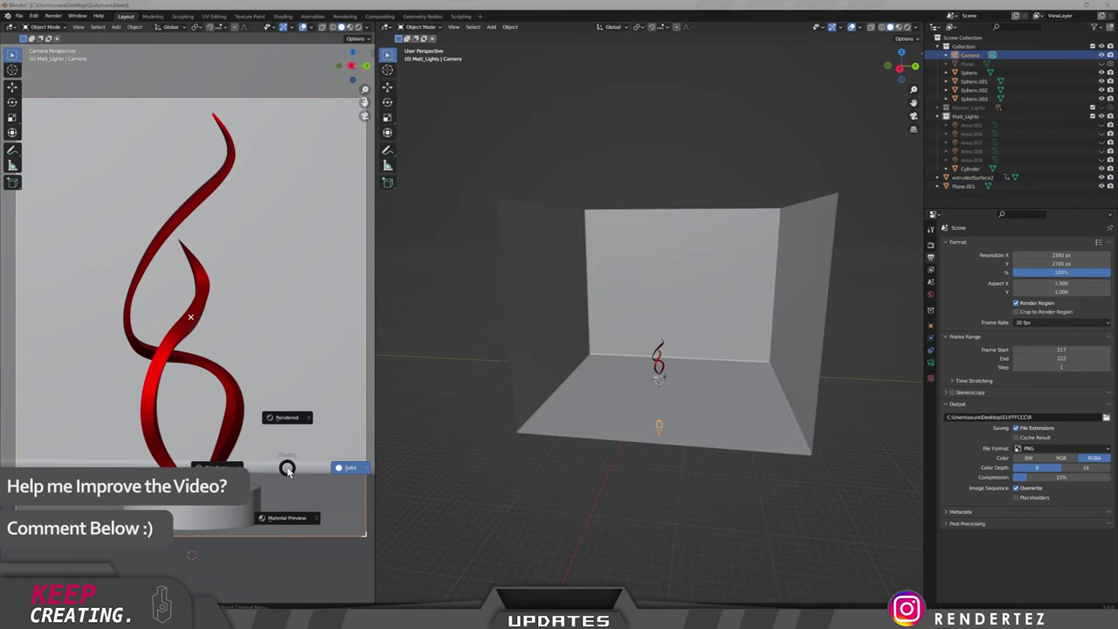
left_click(291, 421)
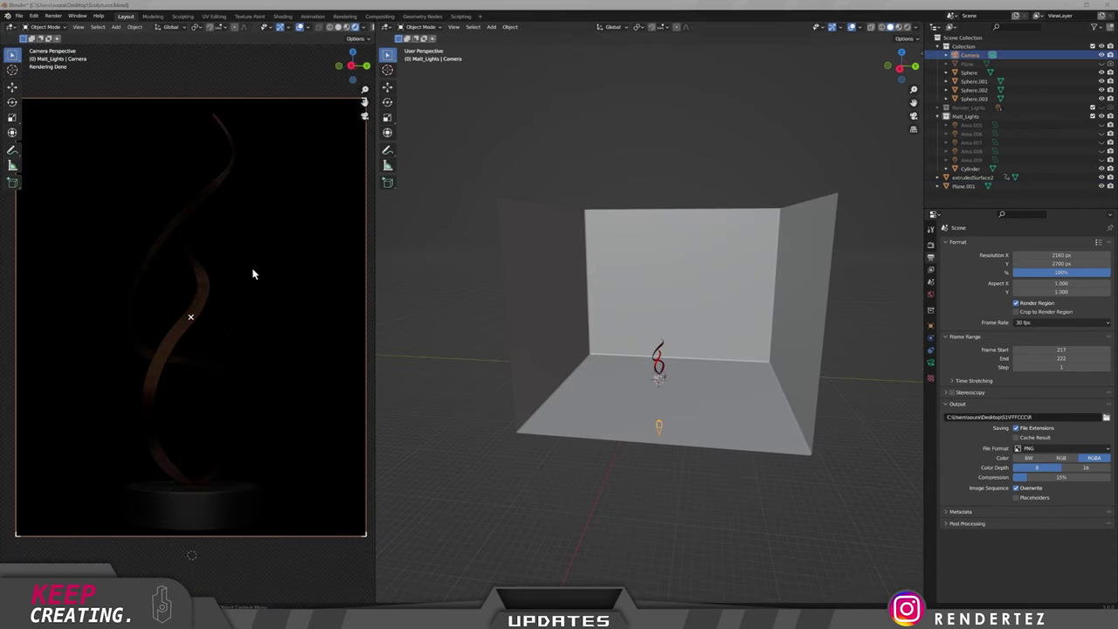
Inspect the material settings of the ribbon and of the cylinder base, and deselect everything.
mouse_move(709, 373)
middle_mouse_down()
mouse_move(677, 397)
mouse_move(602, 398)
mouse_move(681, 328)
middle_mouse_up()
scroll(600, 397, "up", 6)
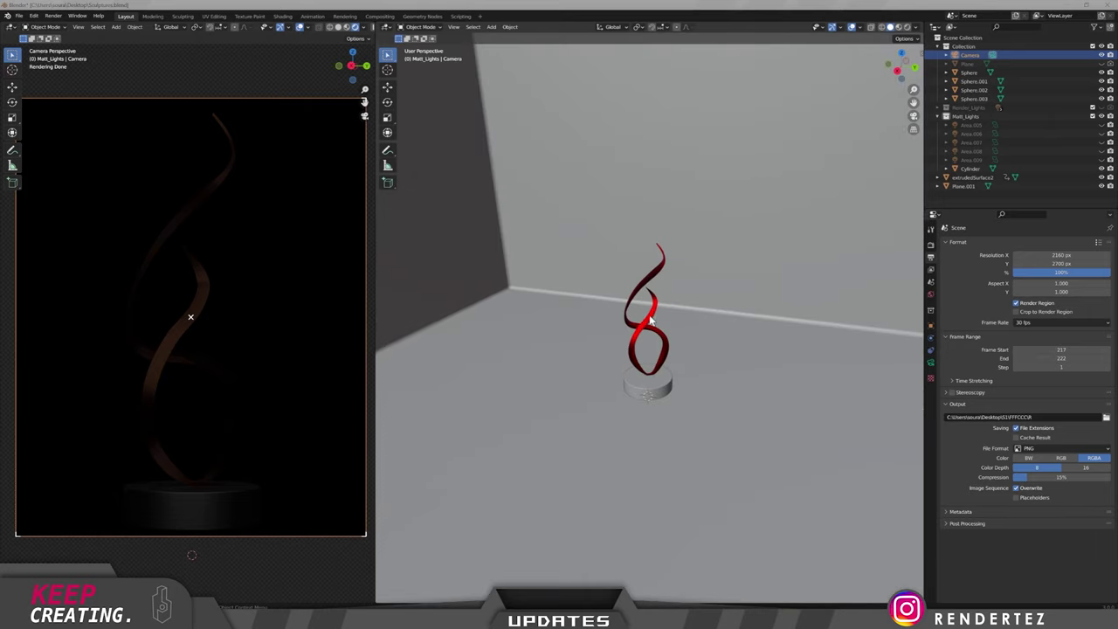
left_click(652, 320)
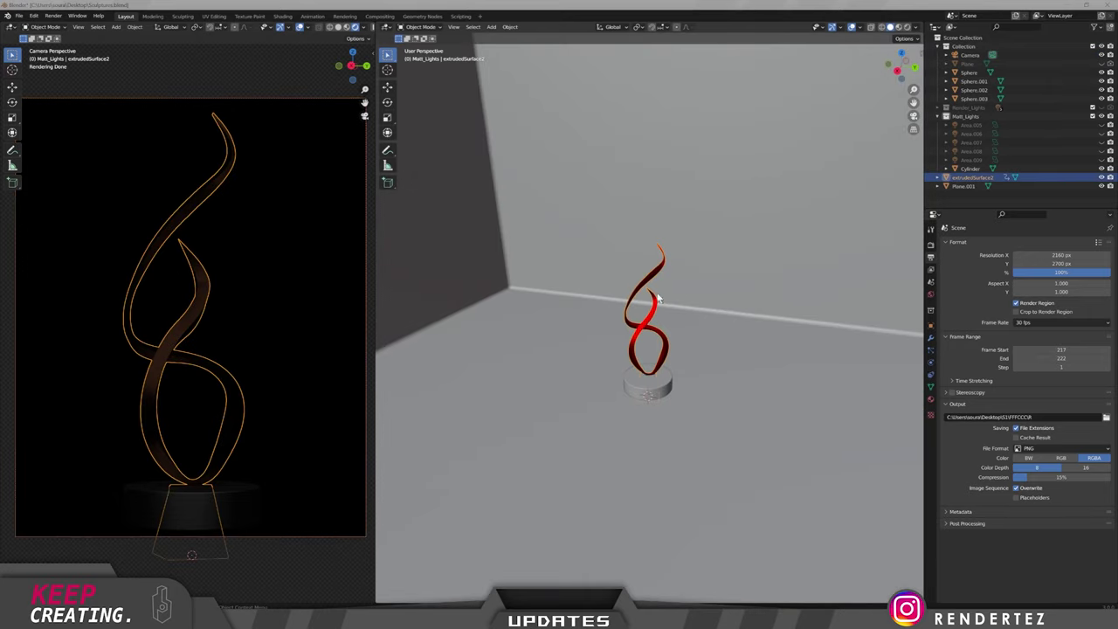
left_click(931, 399)
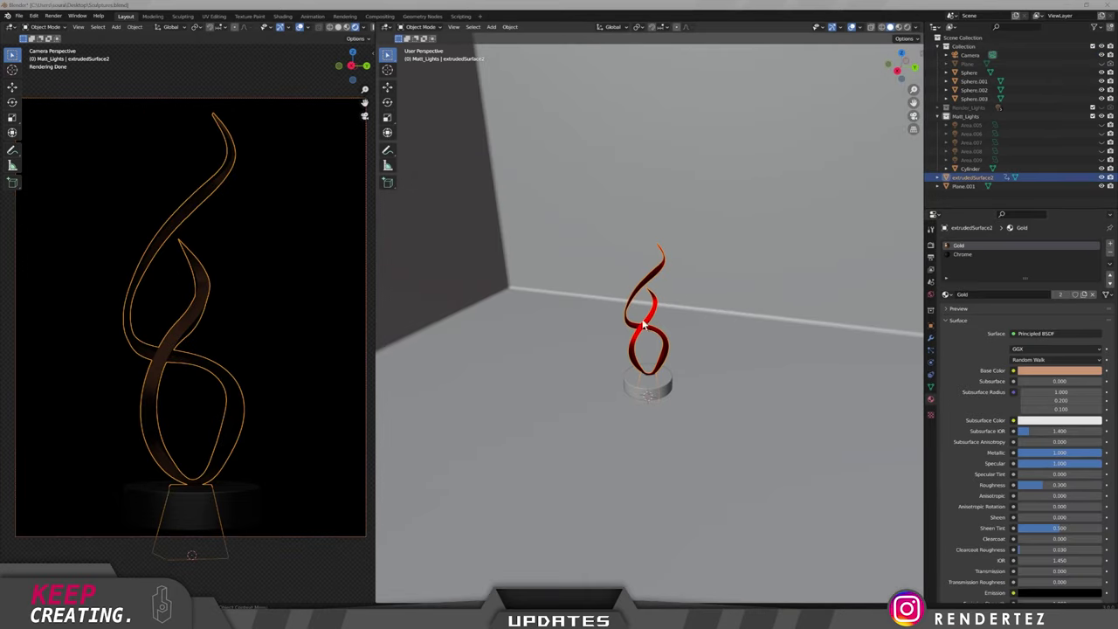
left_click(667, 385)
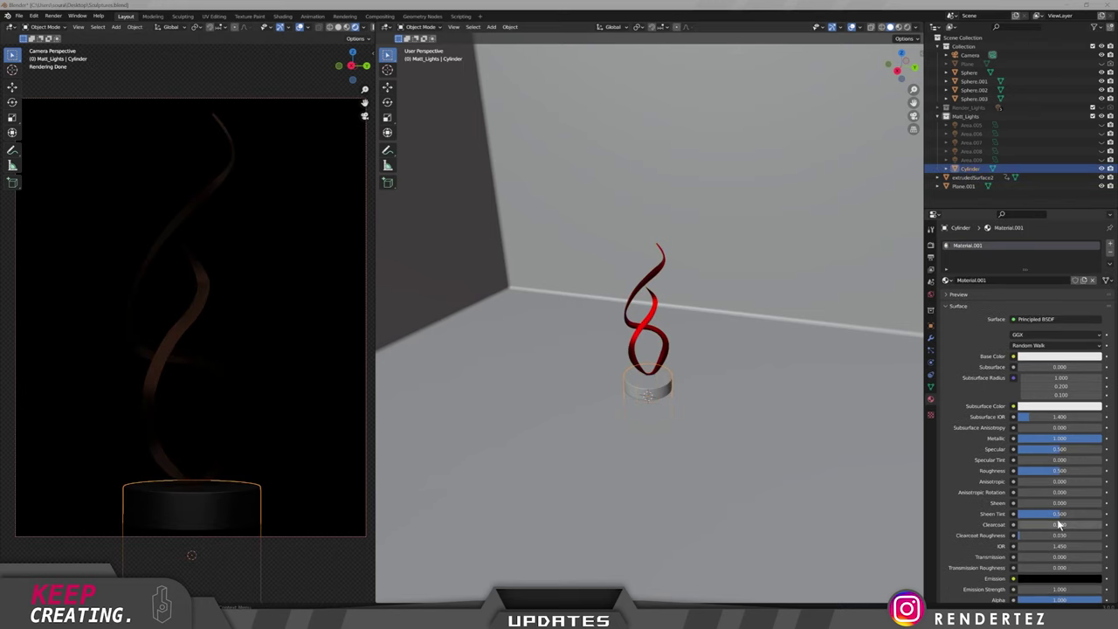
scroll(703, 410, "down", 6)
left_click(689, 449)
Unhide the area light Area.005 of the Matt_Lights collection in the viewport and select it in the scene.
middle_click_drag(688, 449, 710, 443)
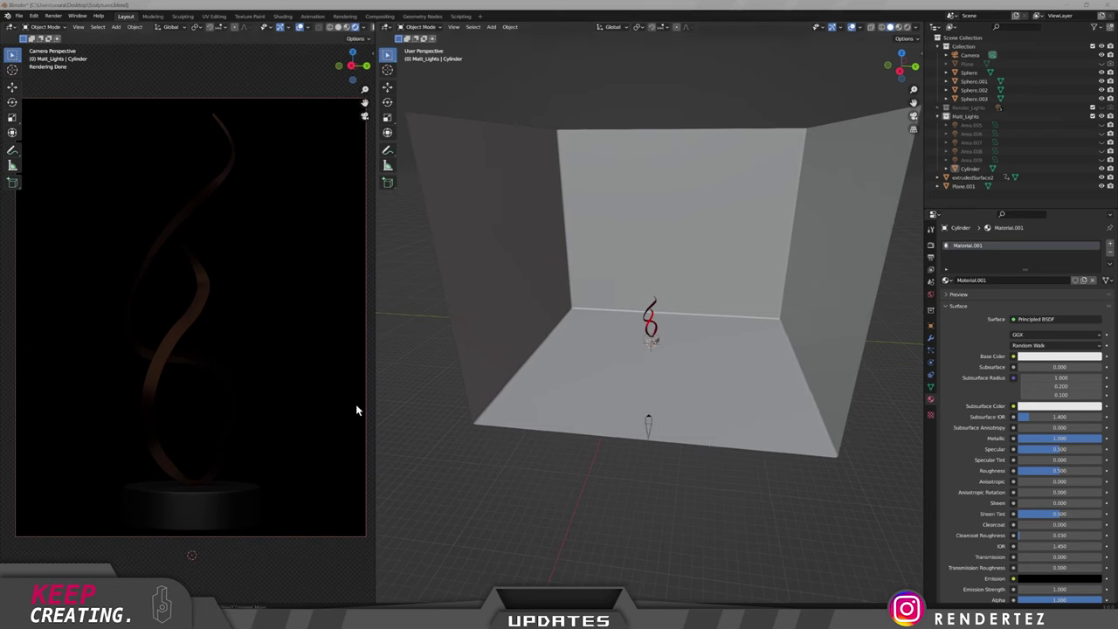
middle_click_drag(737, 337, 739, 356)
left_click(1101, 126)
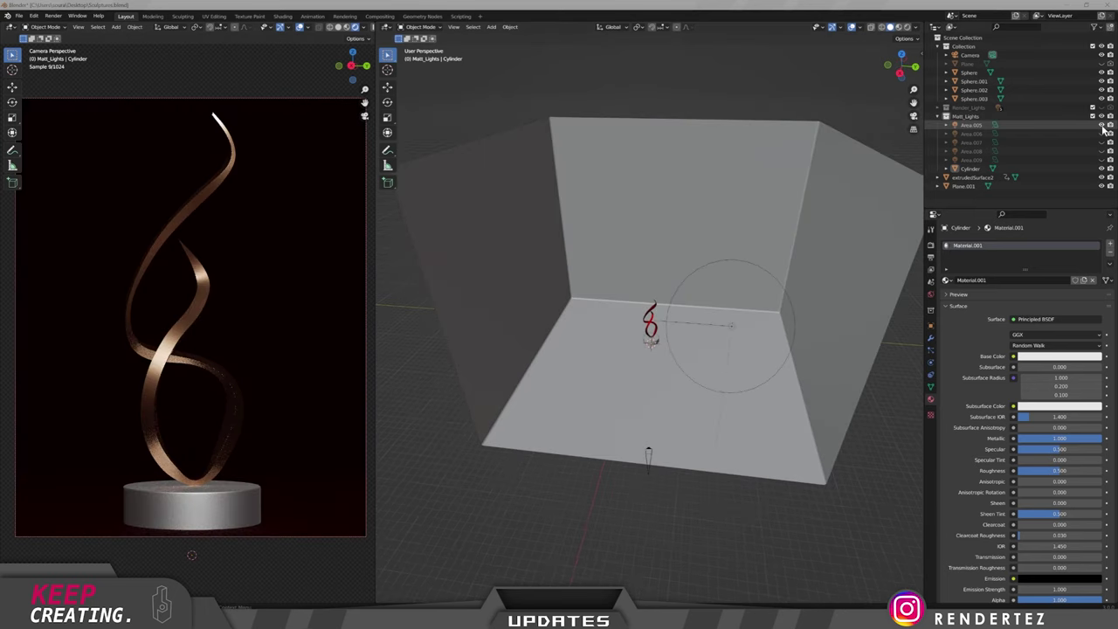
middle_click_drag(792, 287, 793, 310)
left_click(806, 375)
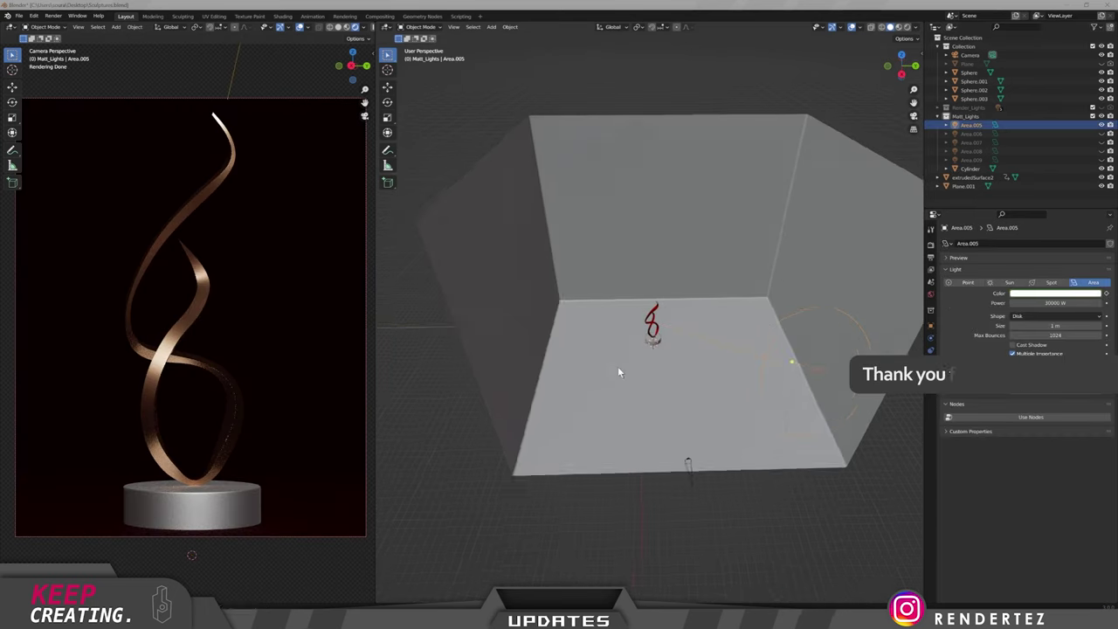
middle_click_drag(618, 372, 804, 355)
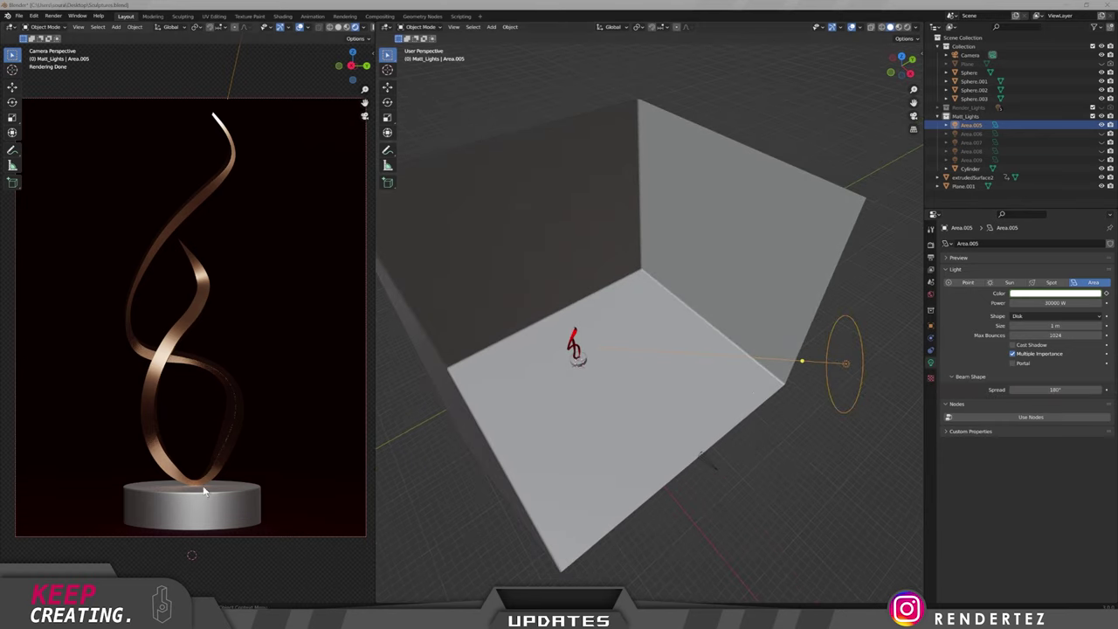
Unhide the area lights Area.006 and Area.007 in the viewport, with Area.007 selected.
left_click(1103, 135)
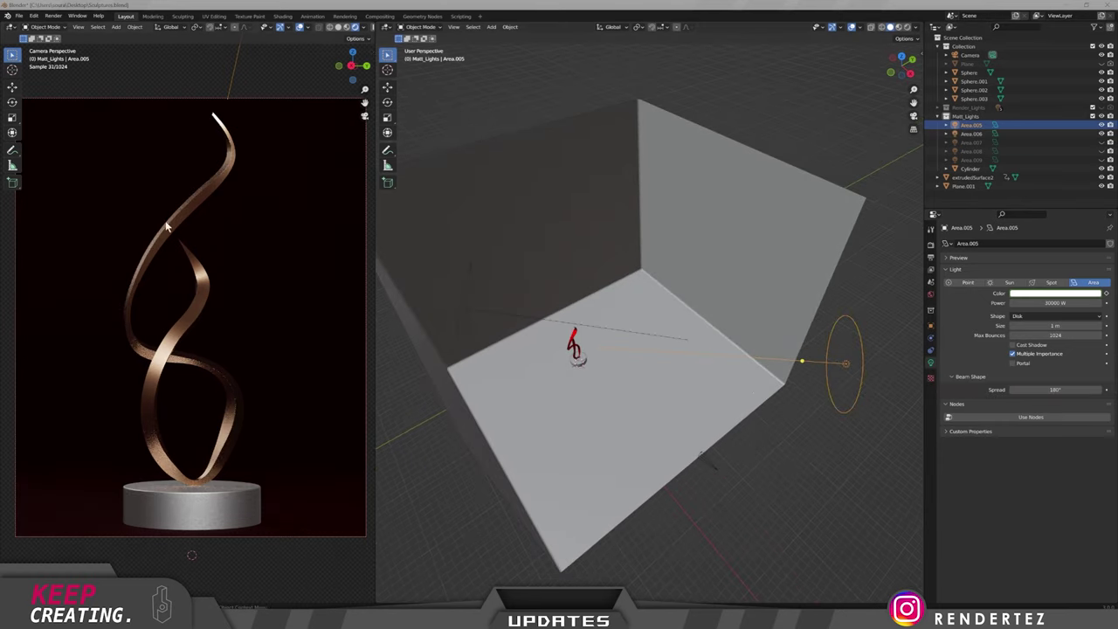
left_click(464, 309)
middle_click_drag(536, 360, 541, 334)
left_click(970, 144)
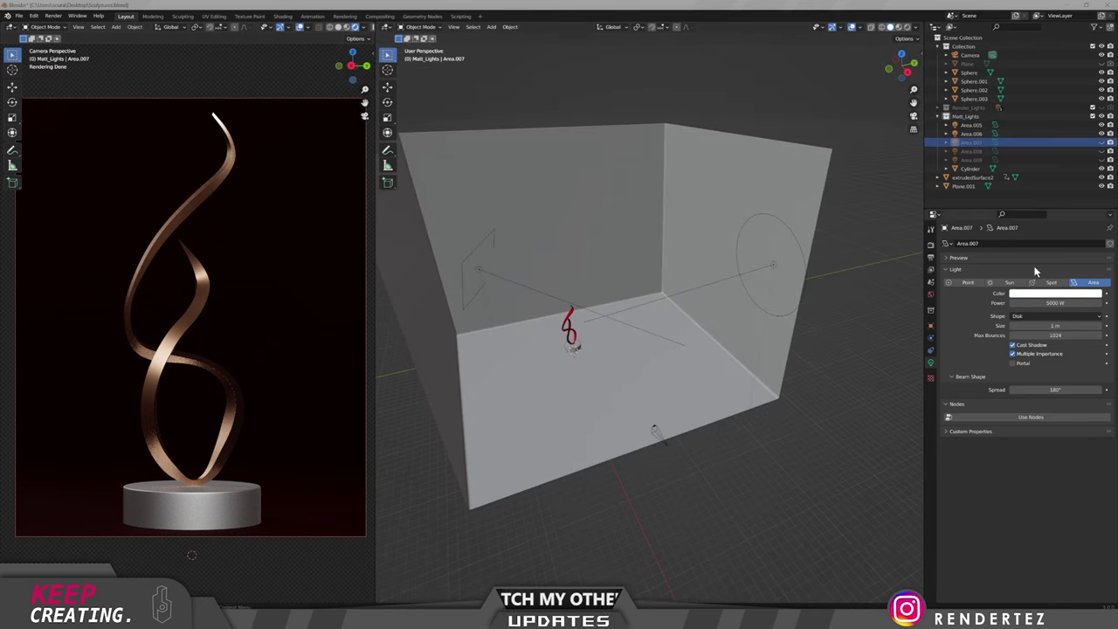
left_click(1102, 142)
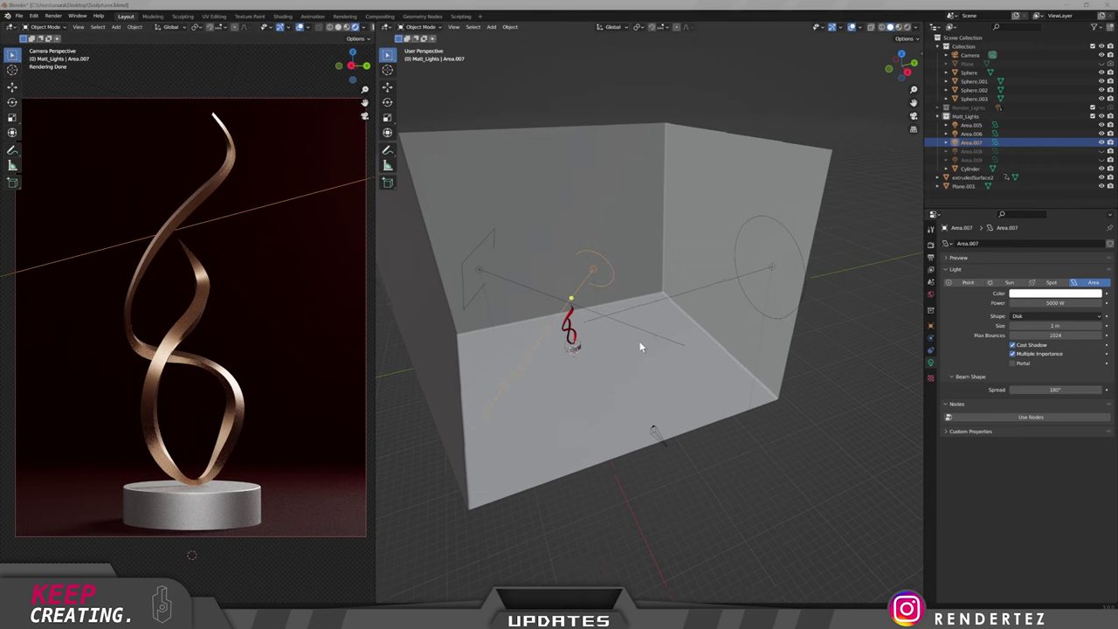
Select the area light Area.008, unhide it in the viewport, and view its placement around the sculpture.
middle_click_drag(640, 347, 631, 344)
left_click(971, 151)
left_click(1101, 152)
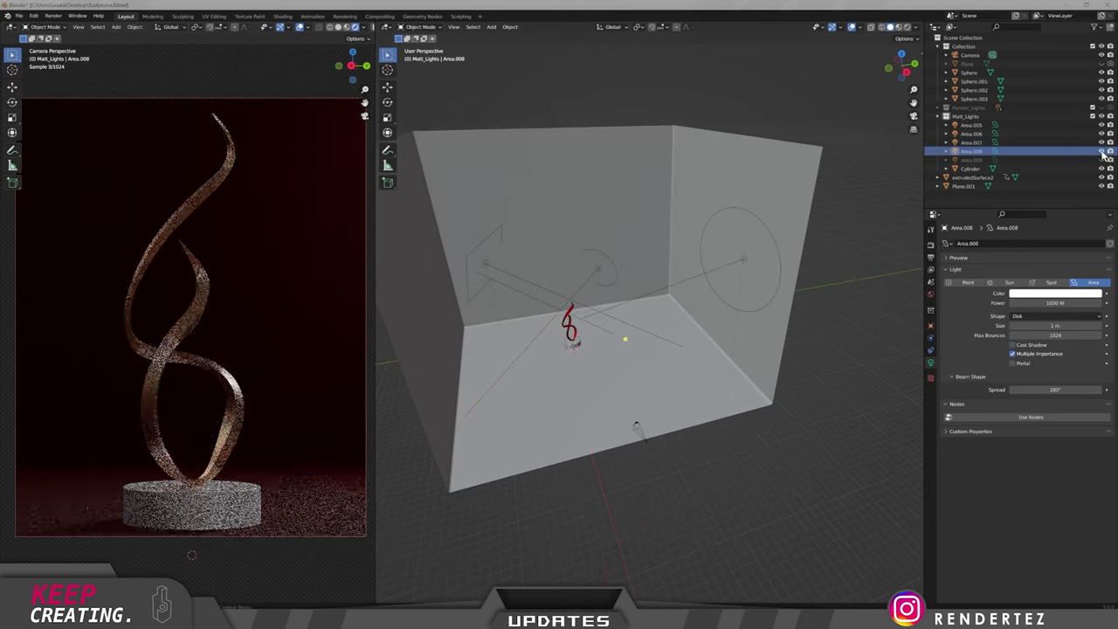
middle_click_drag(627, 313, 585, 287)
left_click(668, 371)
middle_click_drag(536, 383, 576, 402)
Unhide the area light Area.009 in the viewport and deselect it, viewing the full light setup from the front.
left_click(1062, 160)
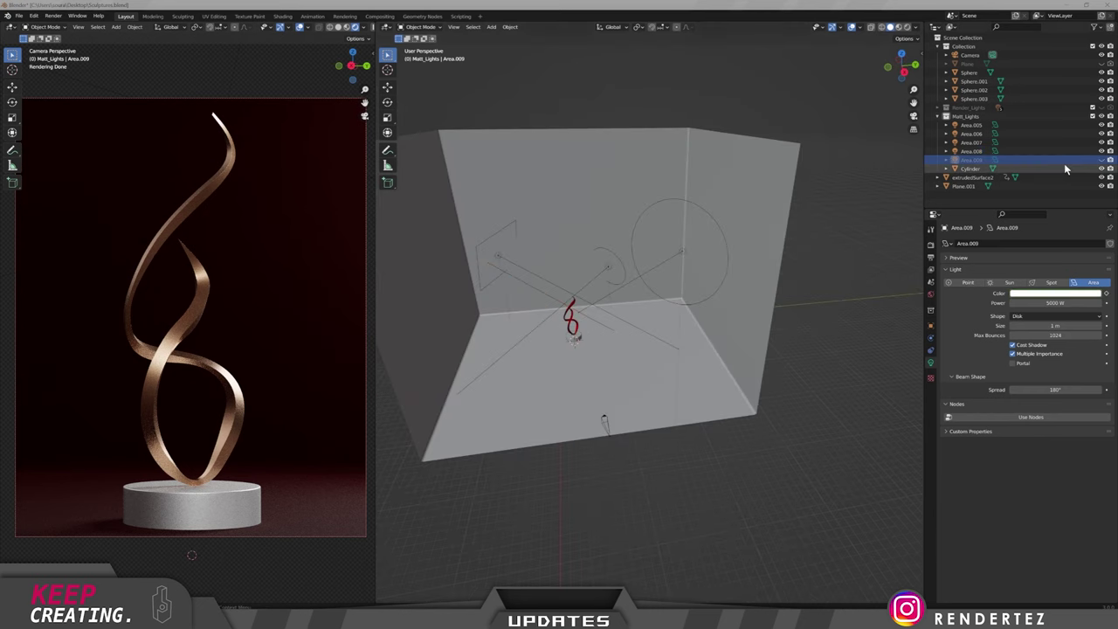
left_click(1102, 161)
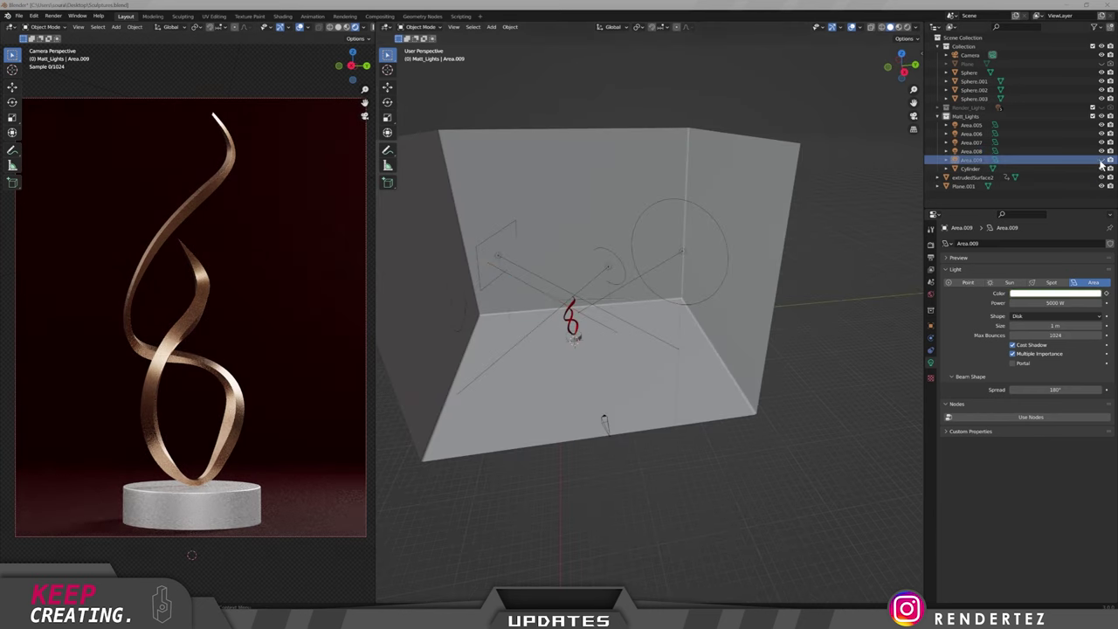
left_click(1102, 161)
mouse_move(542, 298)
middle_mouse_down()
mouse_move(512, 341)
mouse_move(517, 367)
mouse_move(533, 290)
middle_mouse_up()
left_click(629, 466)
middle_click_drag(629, 466, 689, 403)
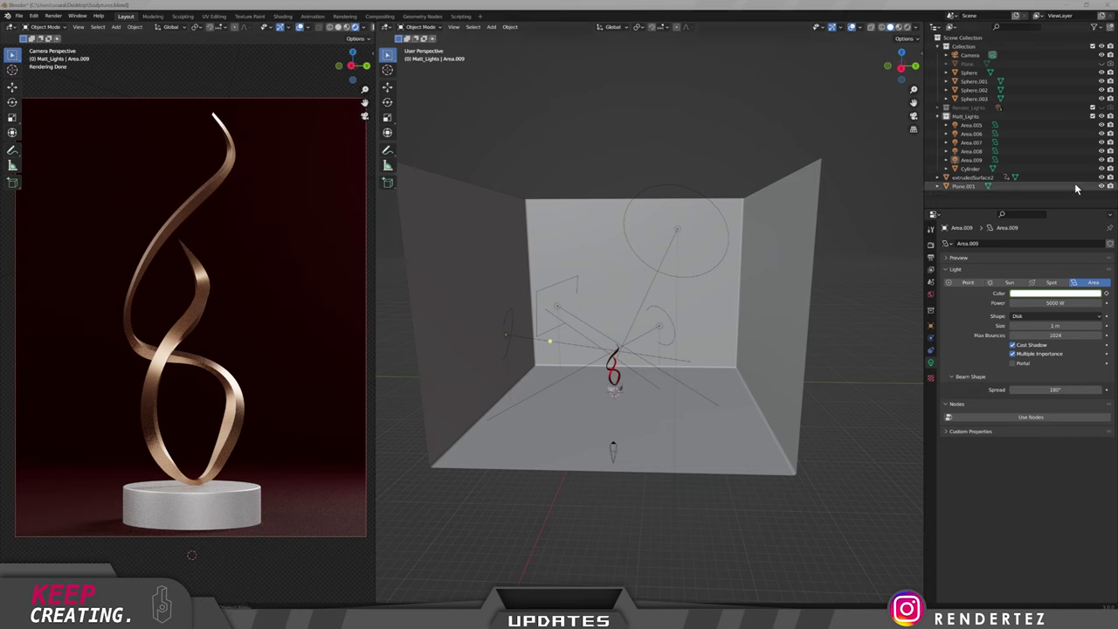
Split off a Timeline area below the user viewport and set the frame range to start 1 and end 300.
left_click_drag(377, 600, 381, 535)
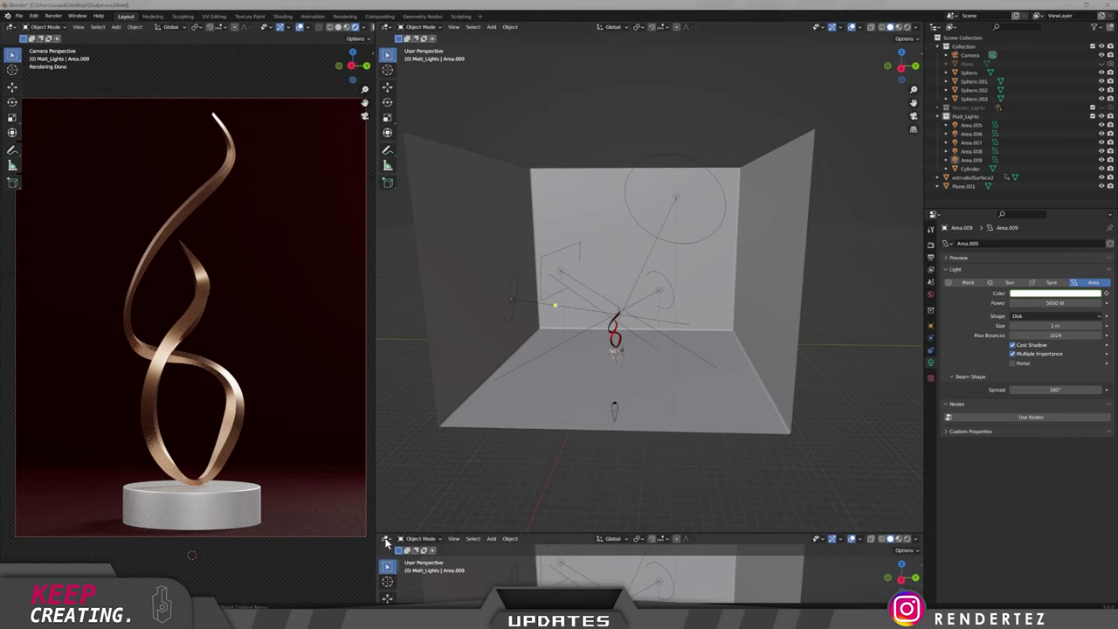
left_click(386, 540)
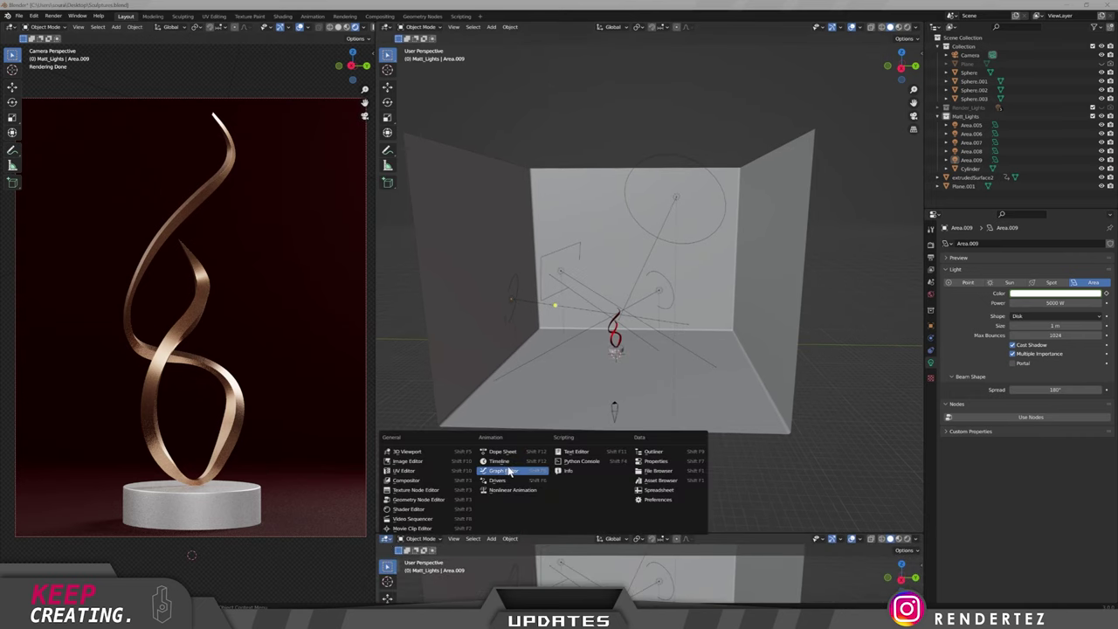
left_click(514, 462)
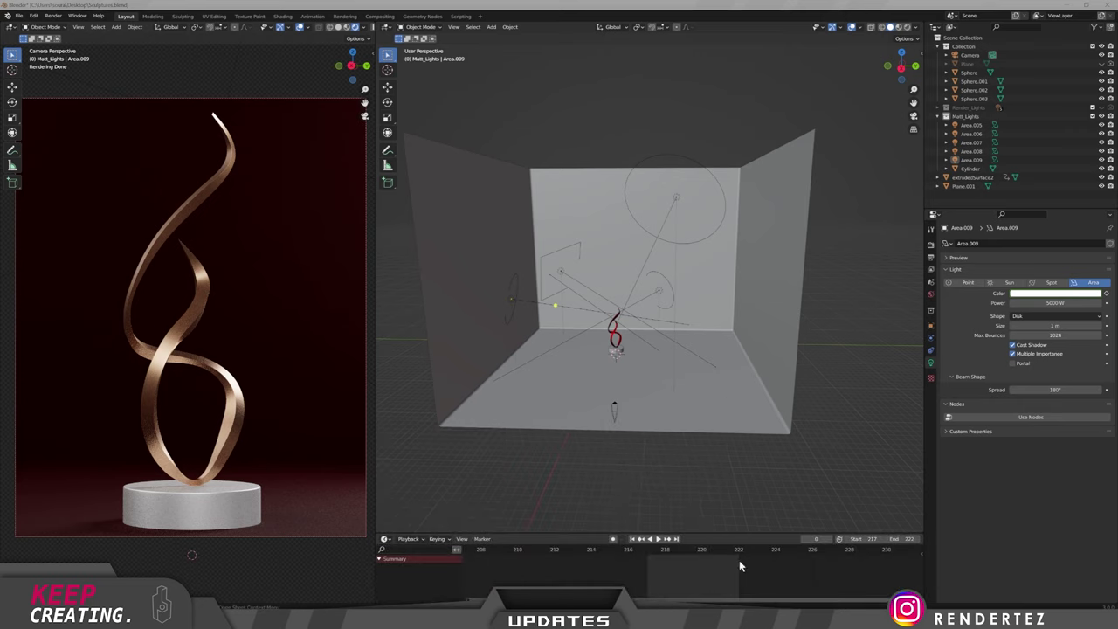
key("Return")
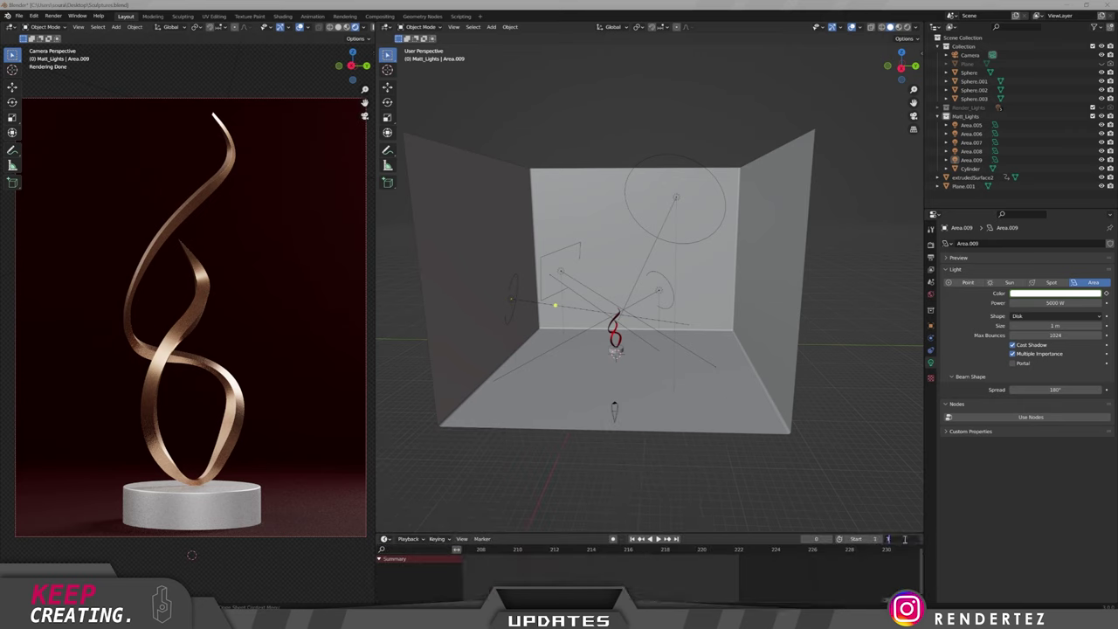
key("Return")
Set the current frame to 1 and close the timeline area so the user viewport regains its full height.
left_click(469, 555)
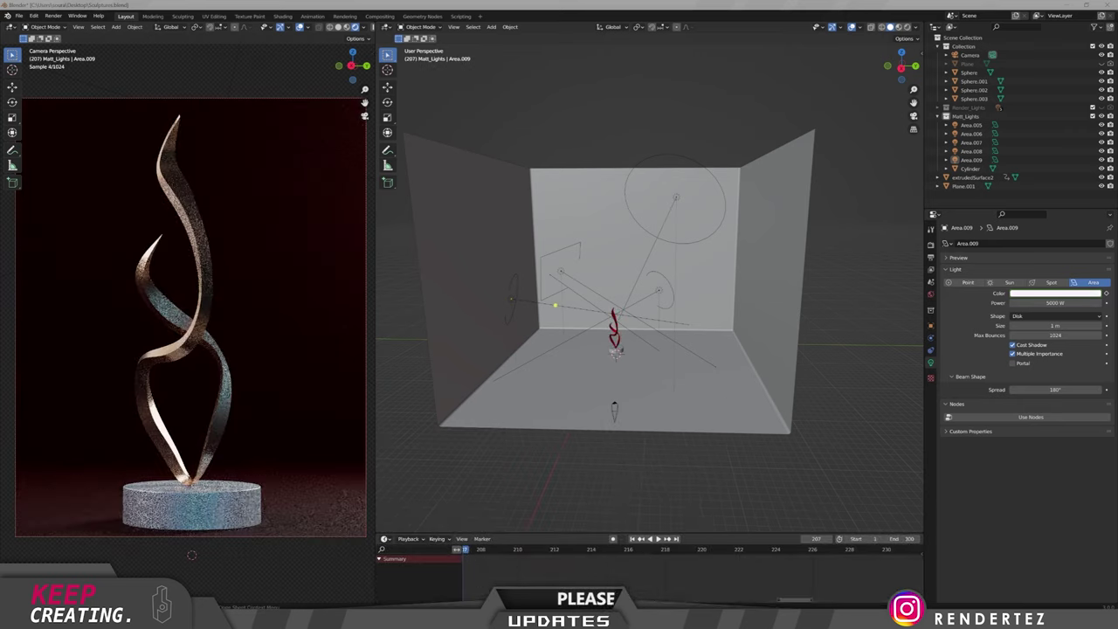
left_click_drag(564, 599, 385, 591)
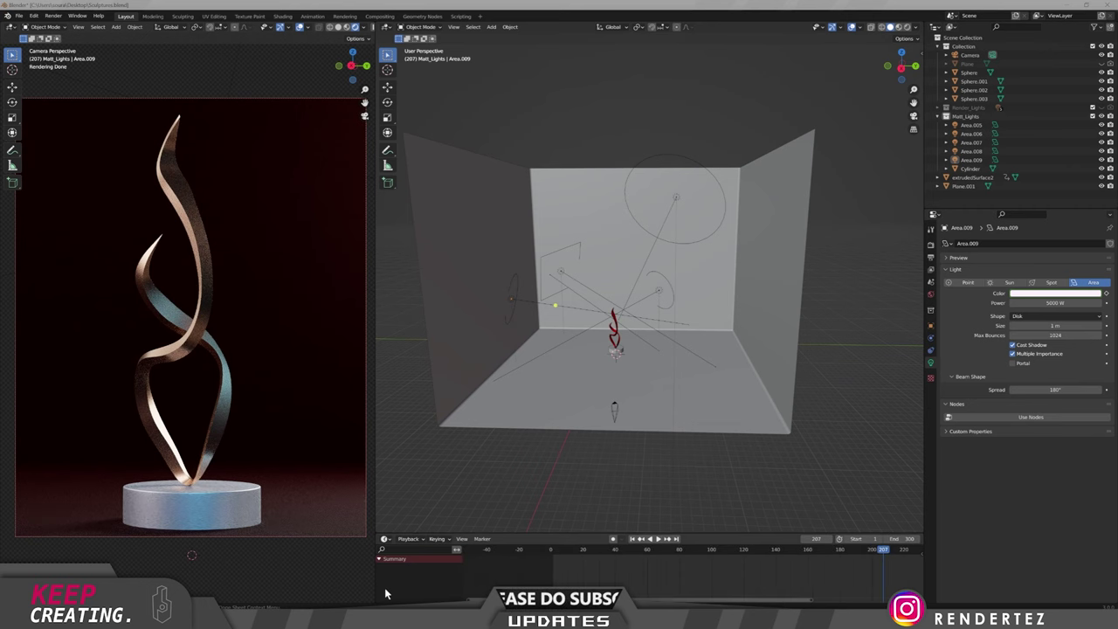
left_click(552, 550)
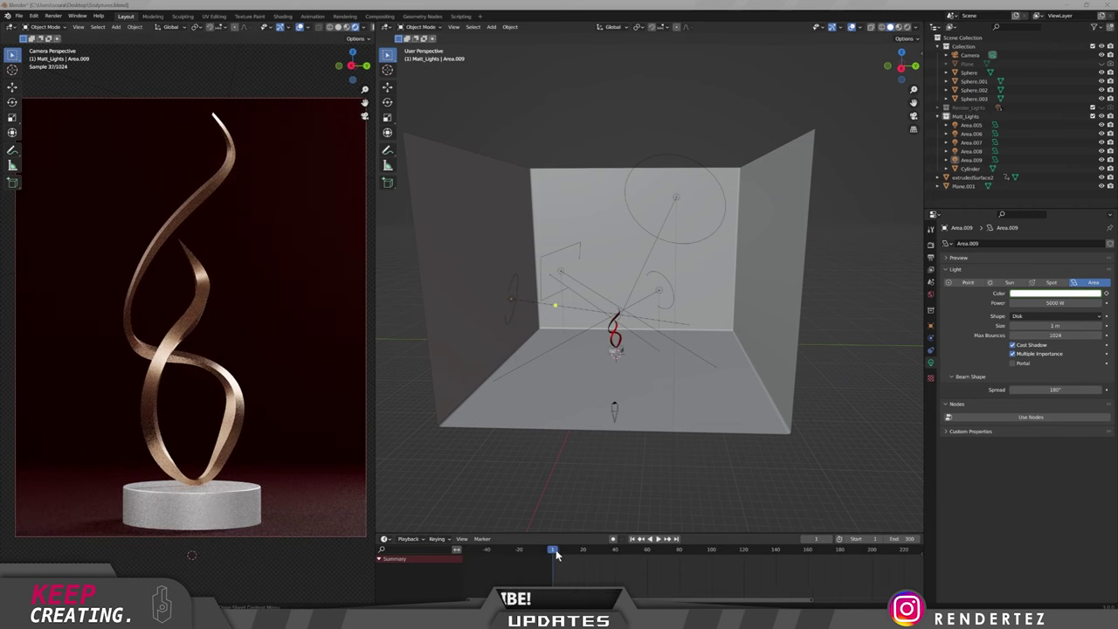
mouse_move(556, 549)
left_mouse_down()
mouse_move(854, 552)
mouse_move(554, 550)
left_mouse_up()
left_click_drag(379, 530, 475, 584)
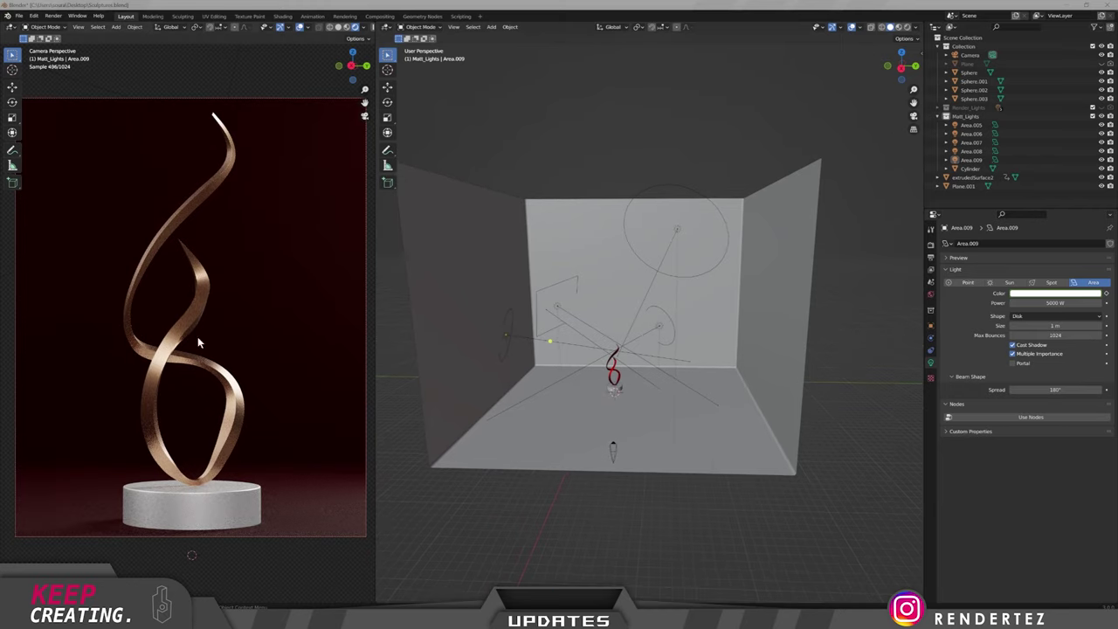
Show the scene's render settings, reviewing the sampling values, and collapse the Film section to reach Color Management.
mouse_move(633, 416)
middle_mouse_down()
mouse_move(629, 437)
mouse_move(660, 423)
middle_mouse_up()
scroll(647, 428, "up", 1)
left_click(931, 246)
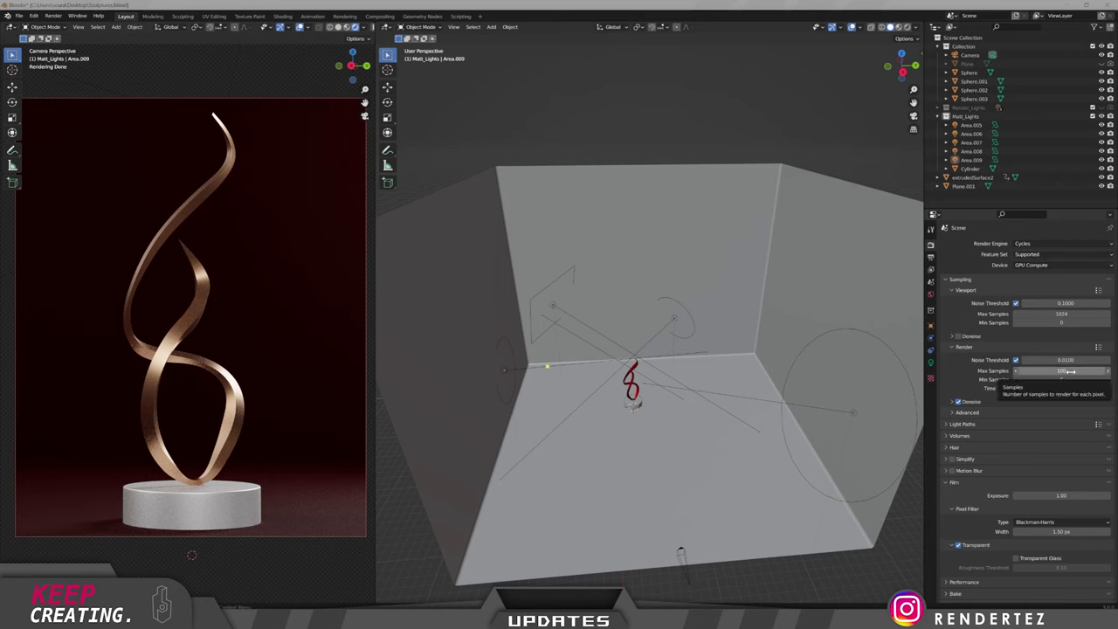
scroll(1018, 448, "down", 2)
left_click(954, 456)
Try the Low Contrast and Medium Low Contrast looks in Color Management and return the look to Medium High Contrast.
left_click(1047, 551)
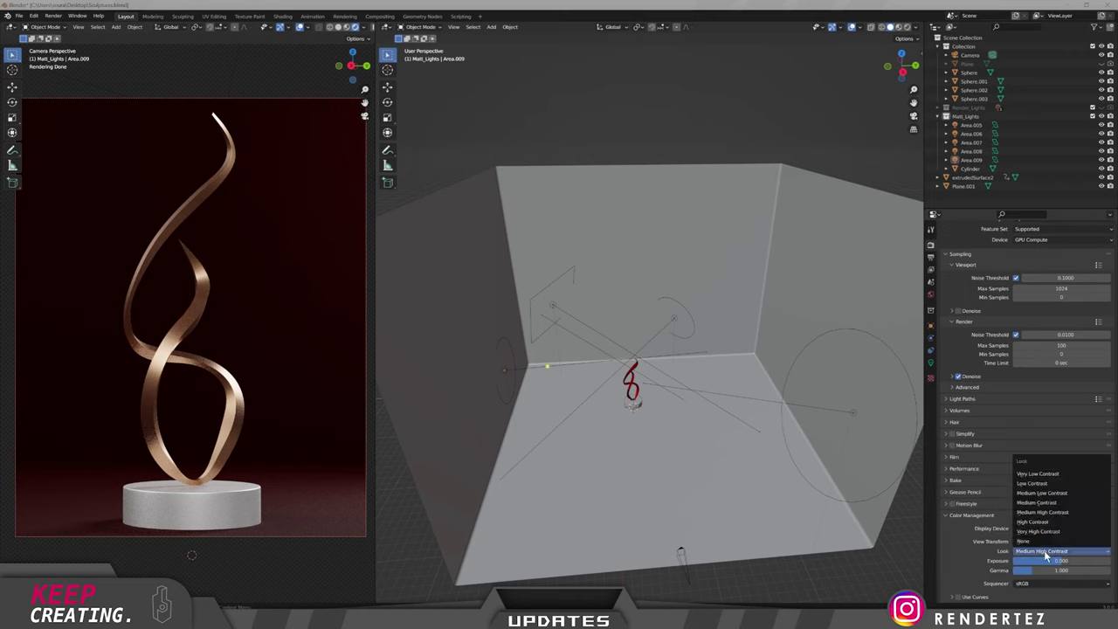
left_click(1035, 483)
left_click(1046, 551)
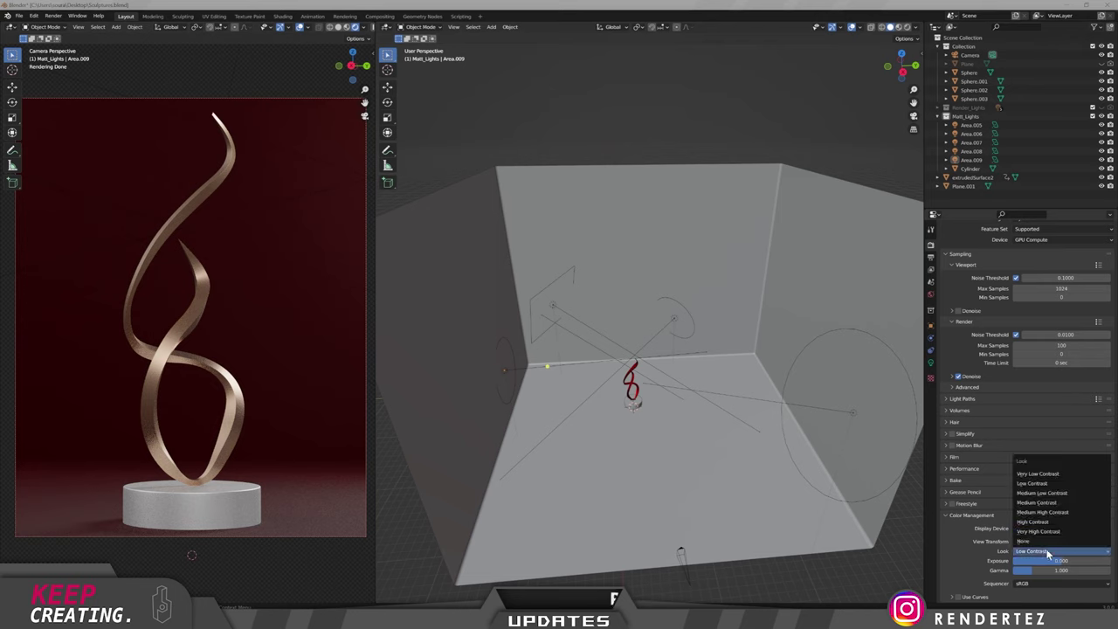
left_click(1041, 493)
left_click(1044, 551)
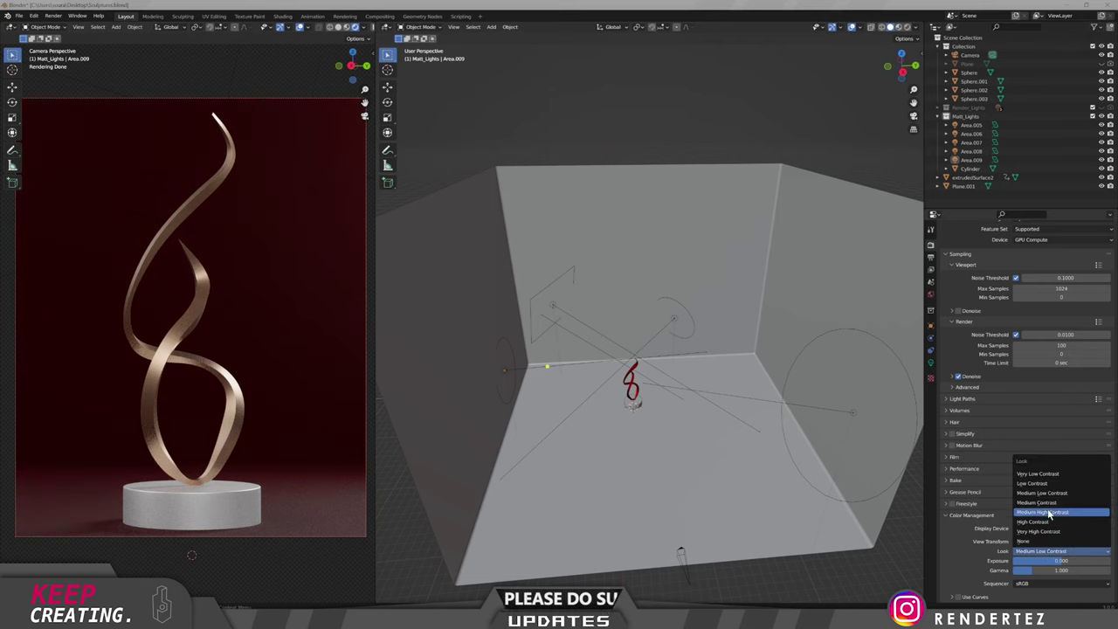
left_click(1051, 513)
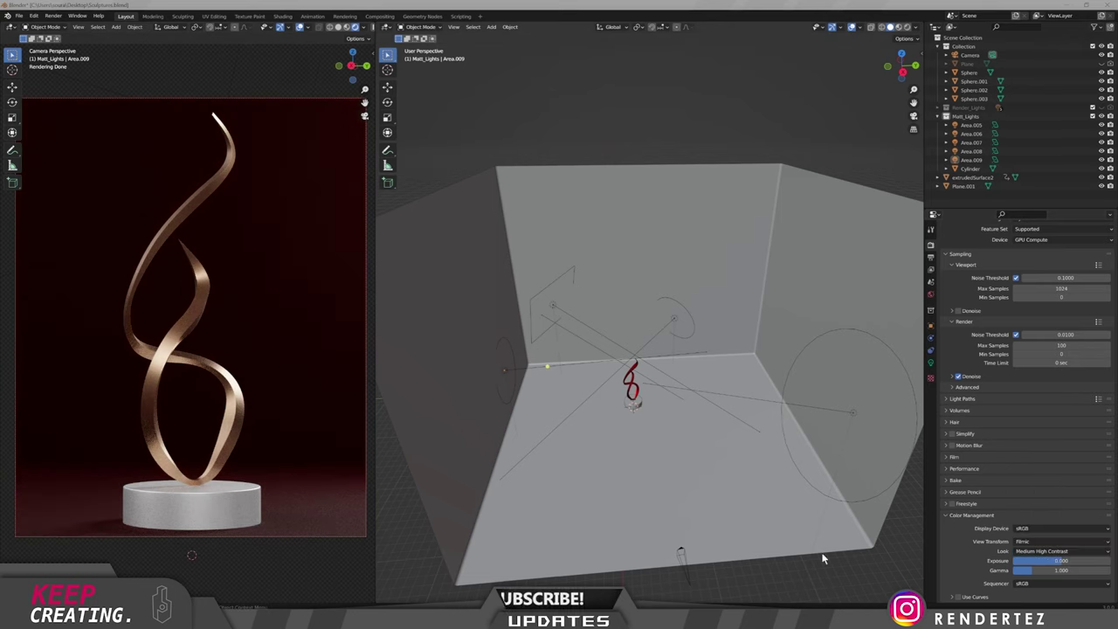
Display the scene's output settings and render the current frame as a still image.
middle_click_drag(626, 446, 631, 429)
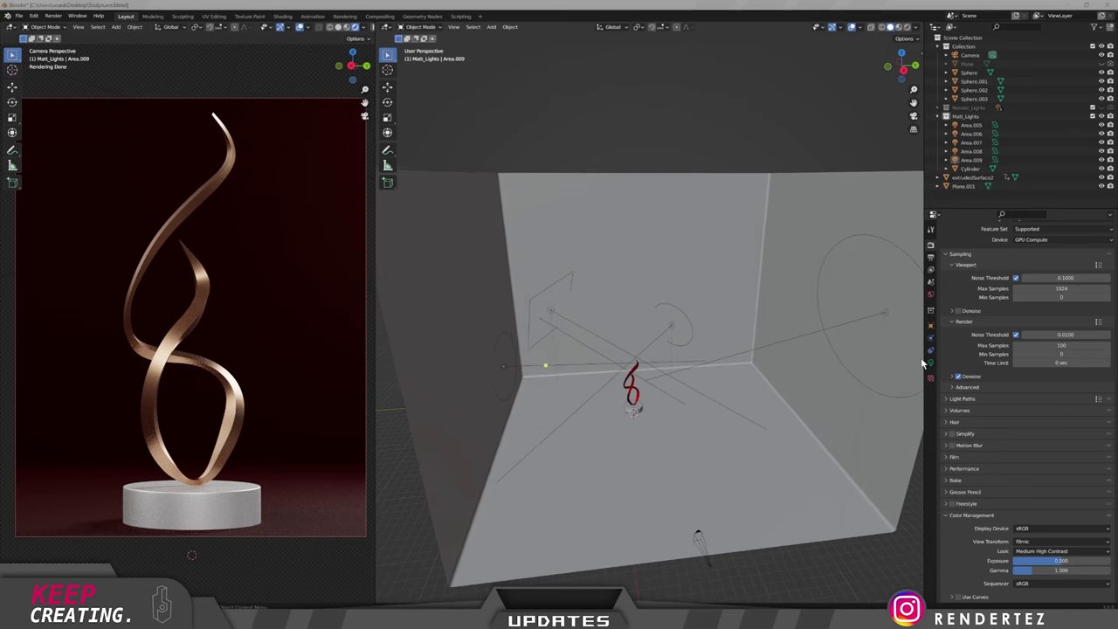
left_click(931, 296)
left_click(931, 259)
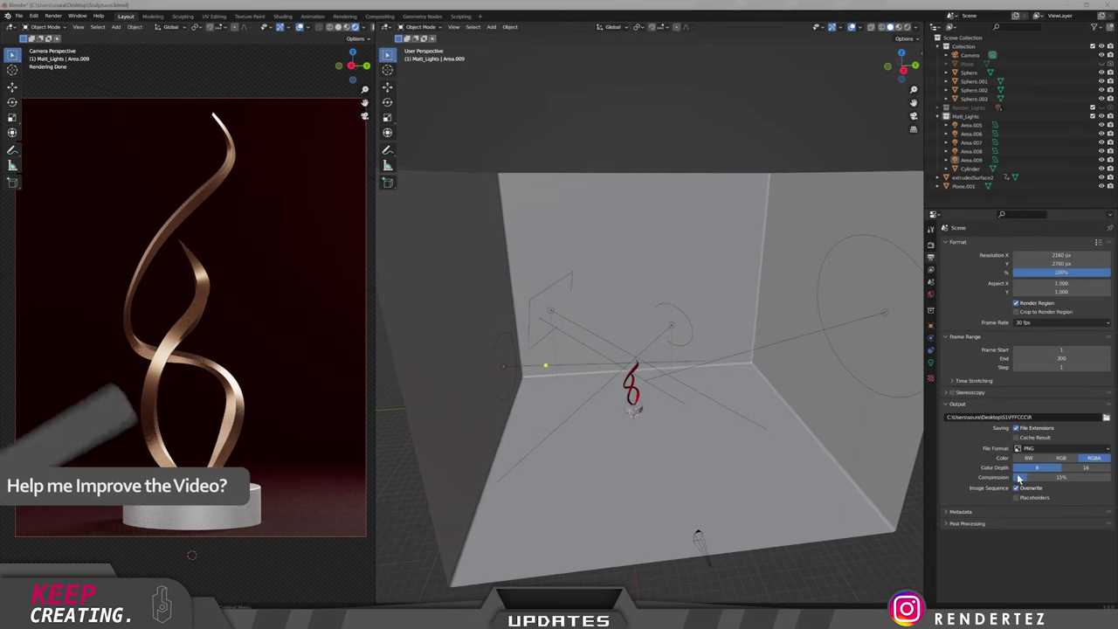
middle_click_drag(749, 364, 716, 368)
left_click(70, 26)
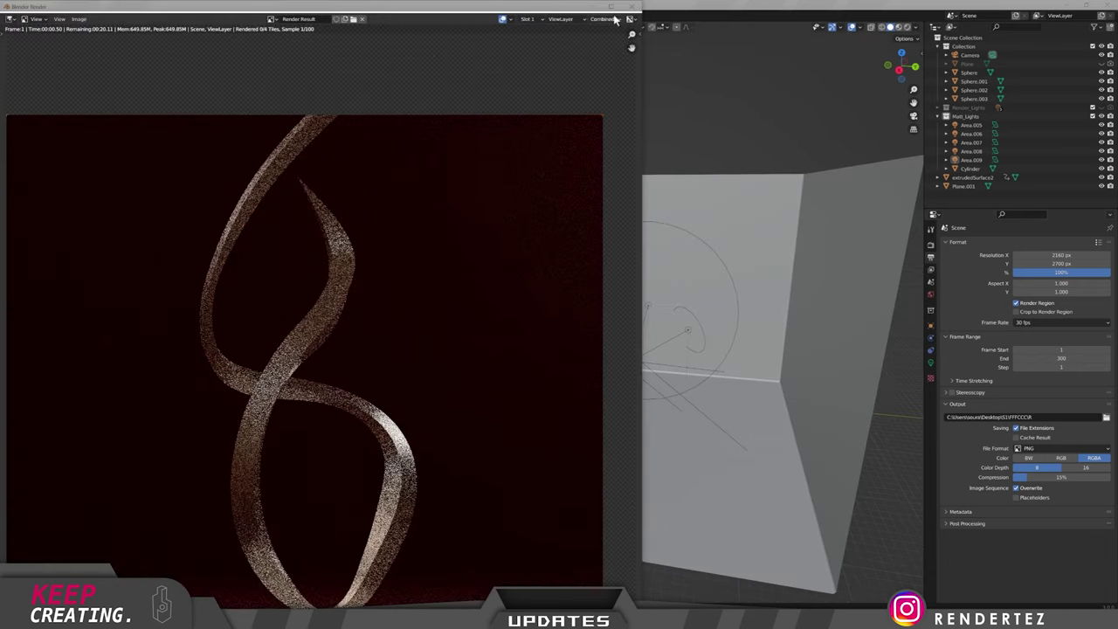